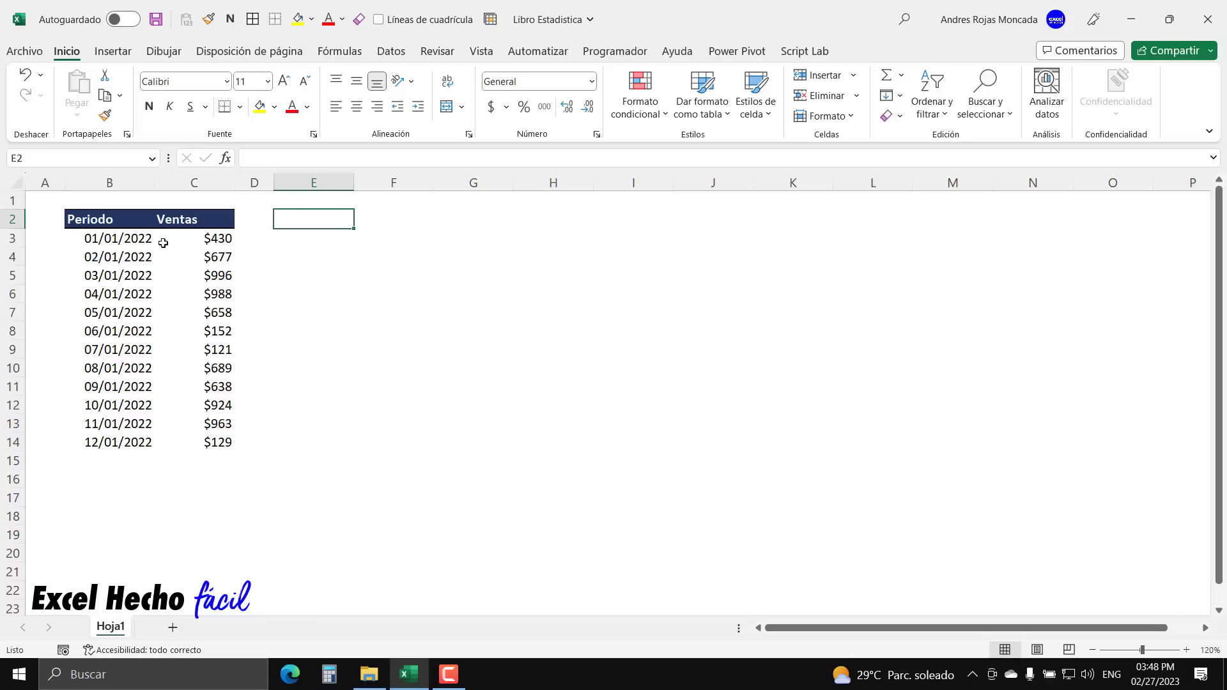
- Examine the Periodo and Ventas columns and their monthly rows in the range B2:C14
left_click_drag(119, 224, 173, 435)
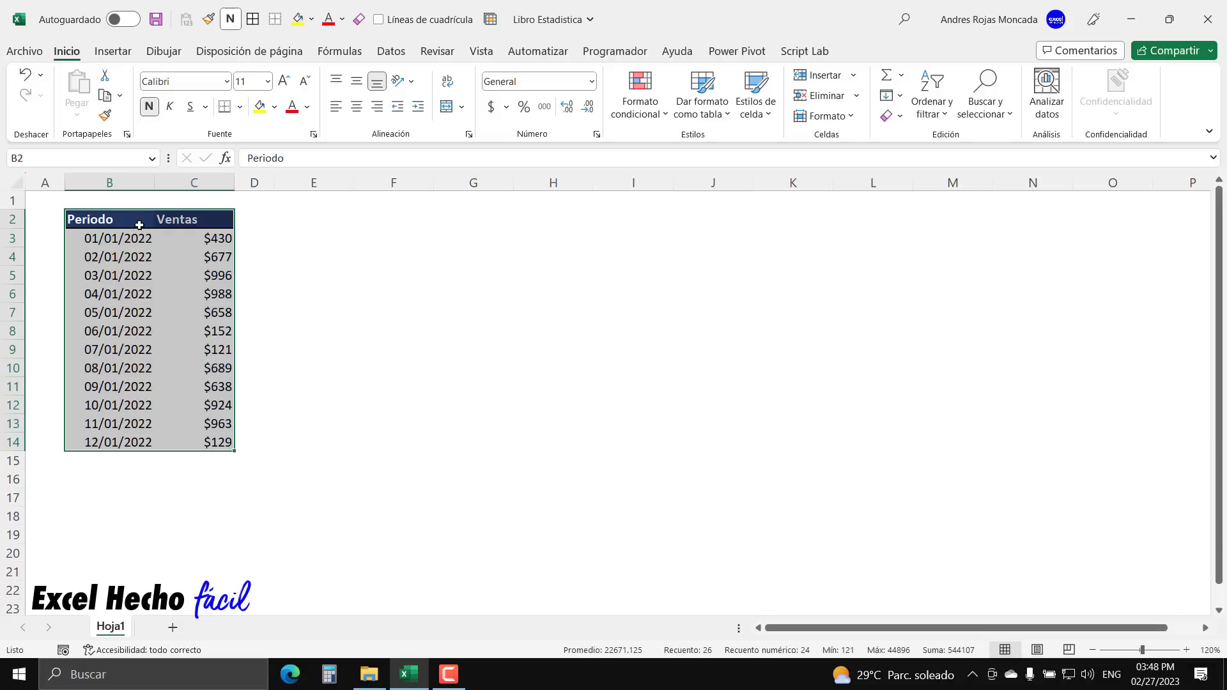
left_click_drag(138, 221, 114, 444)
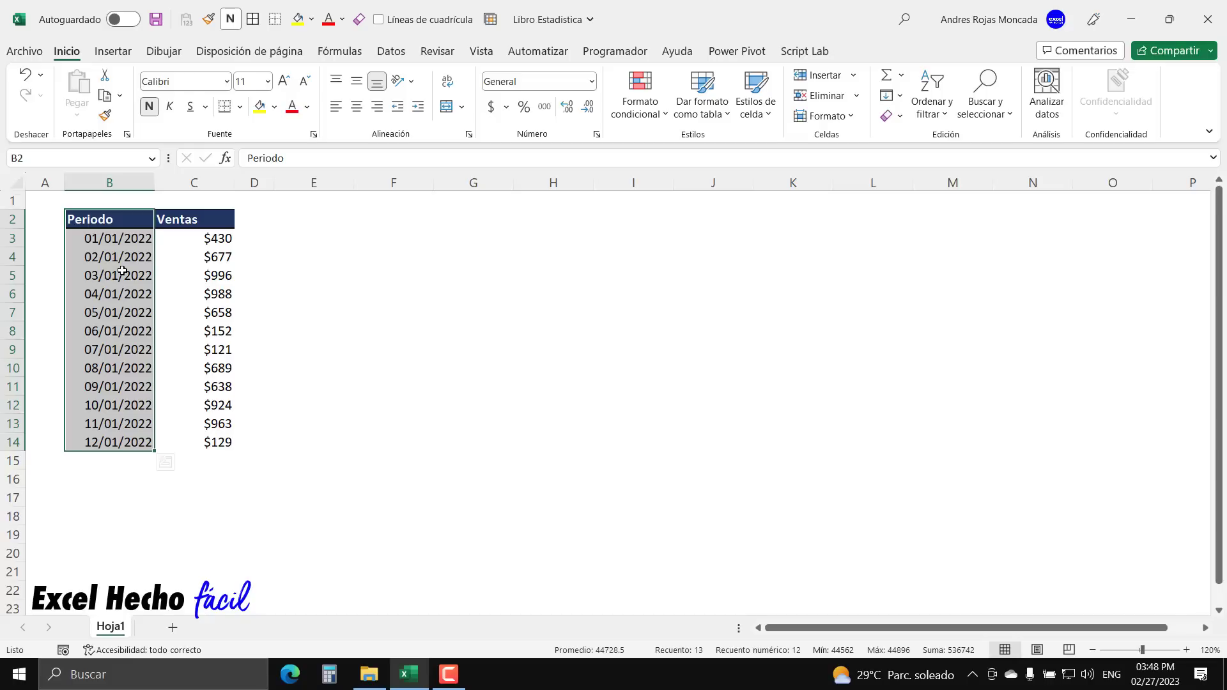
left_click_drag(199, 218, 198, 444)
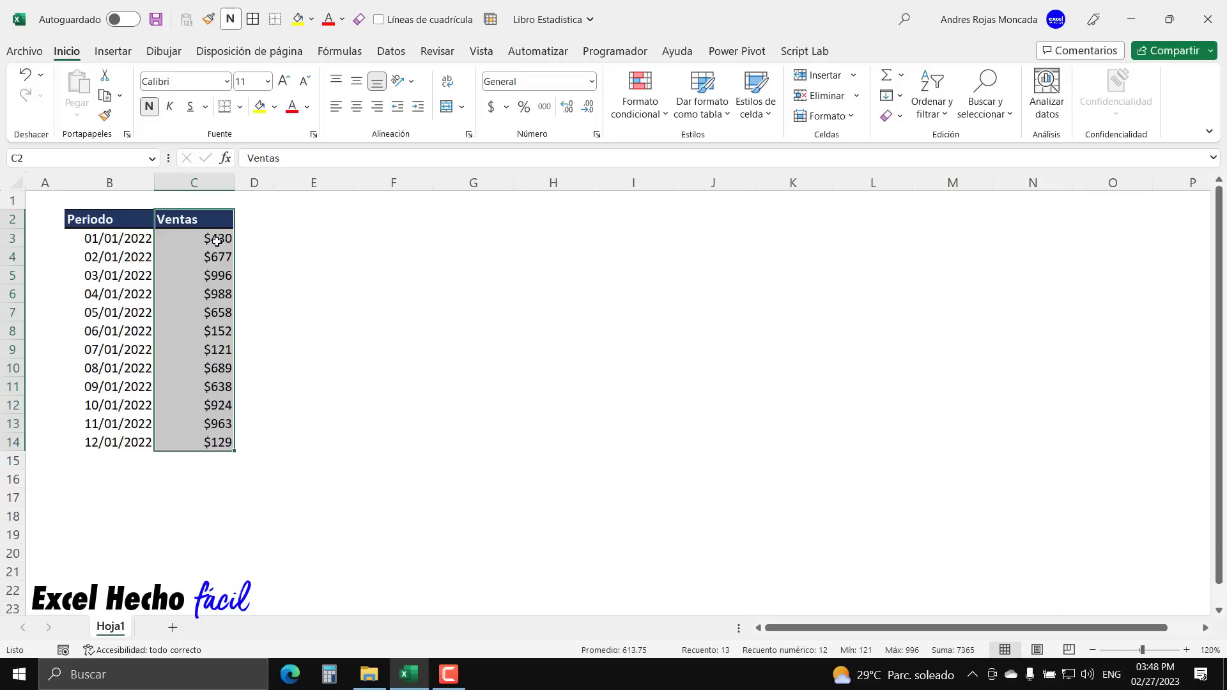
left_click_drag(122, 238, 195, 239)
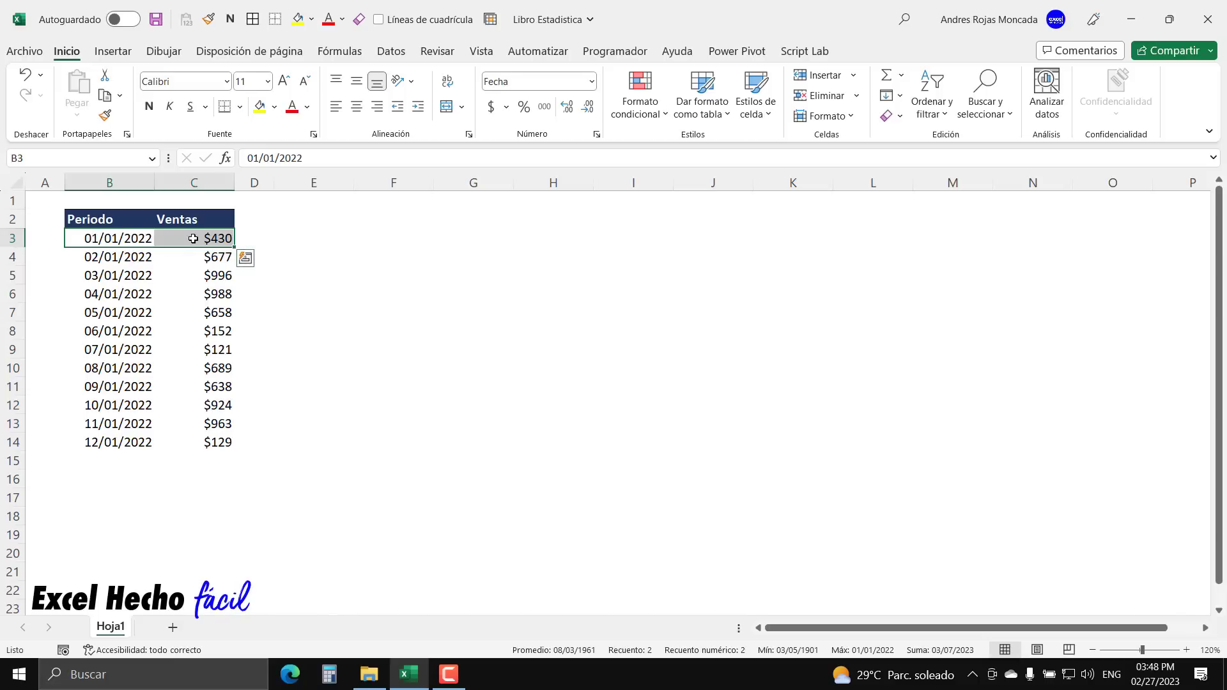
left_click_drag(115, 256, 176, 261)
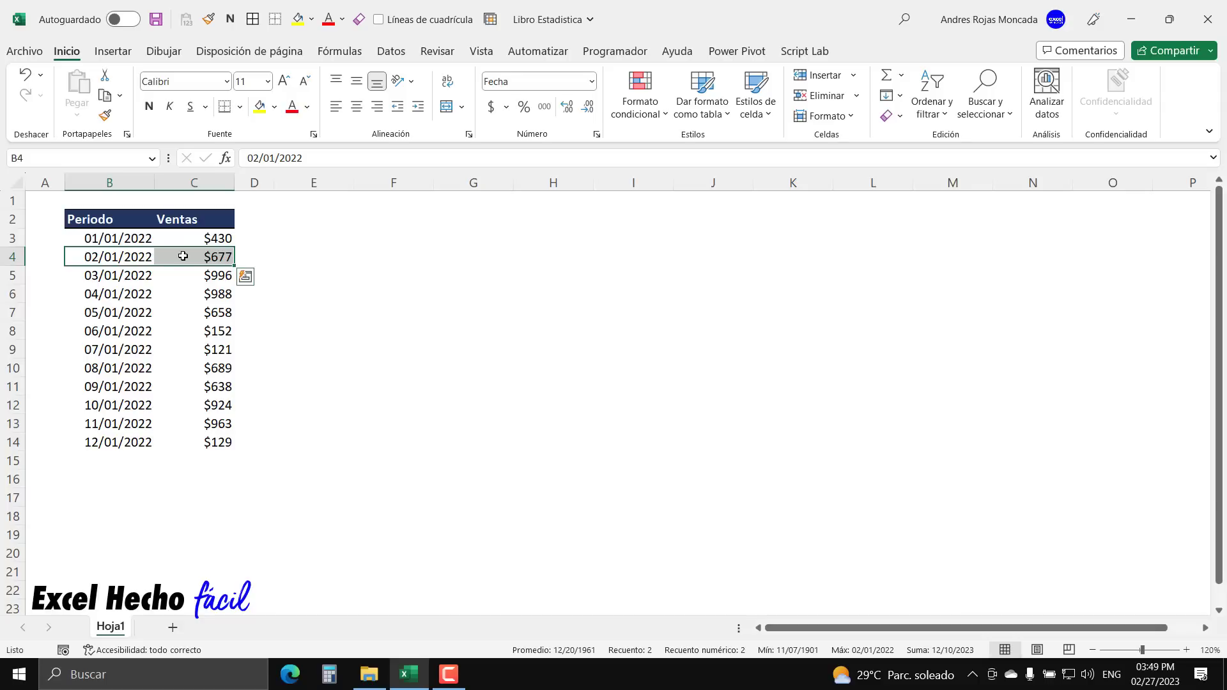
left_click_drag(129, 276, 196, 442)
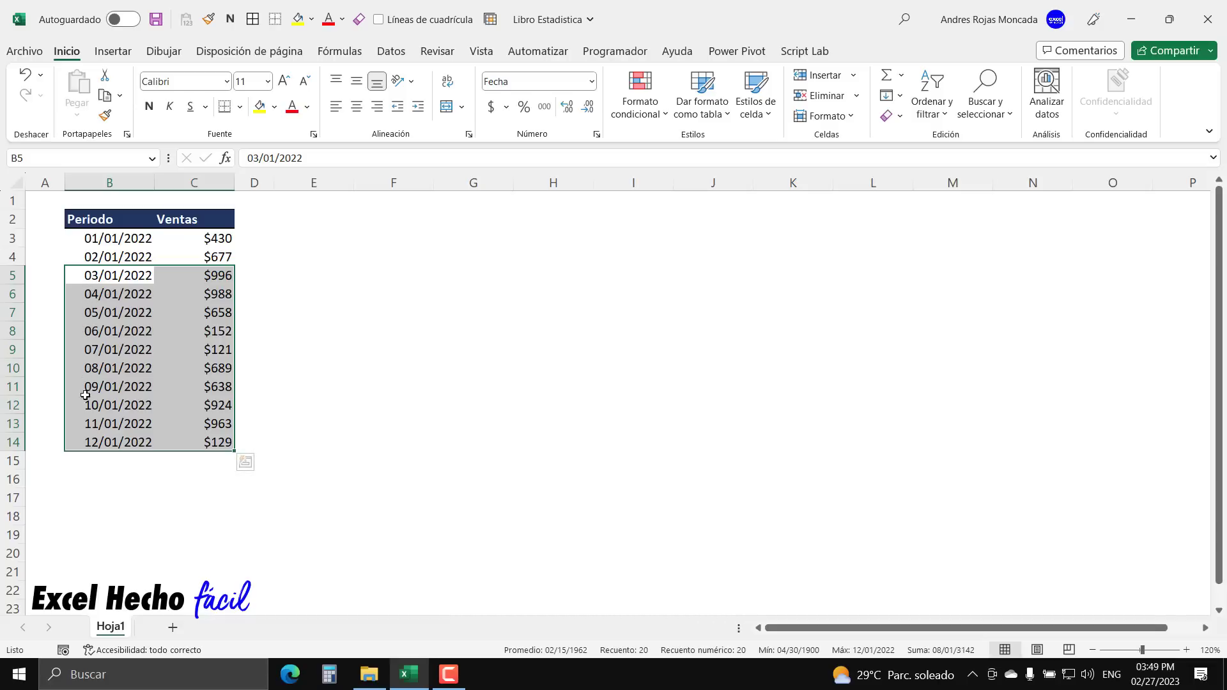
left_click(185, 274)
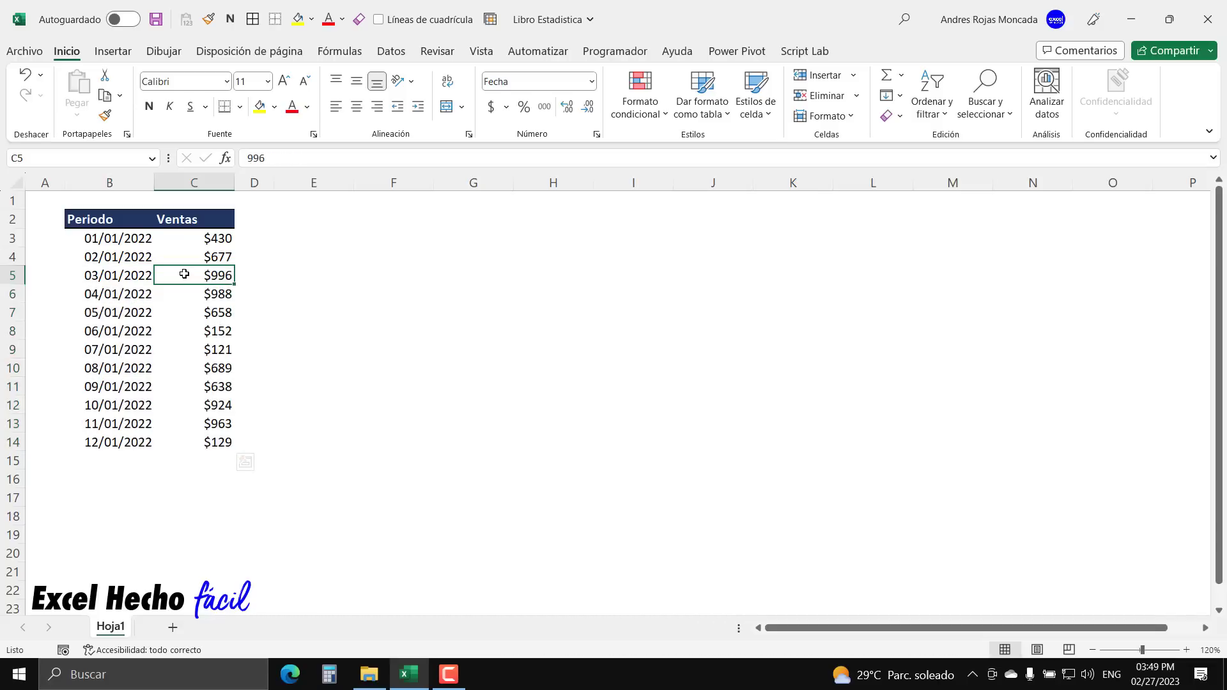
left_click_drag(184, 274, 176, 442)
- Enter the label Promedio in cell B17, make it bold, and select the adjacent cell C17
left_click(107, 482)
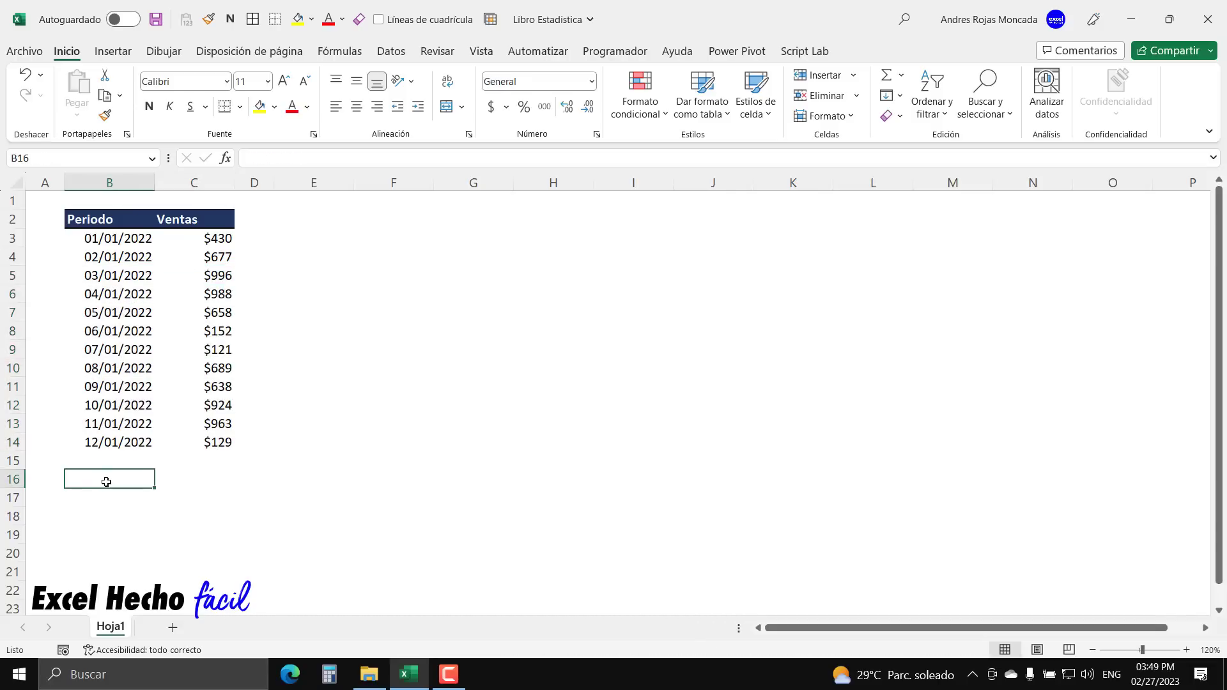
left_click(106, 498)
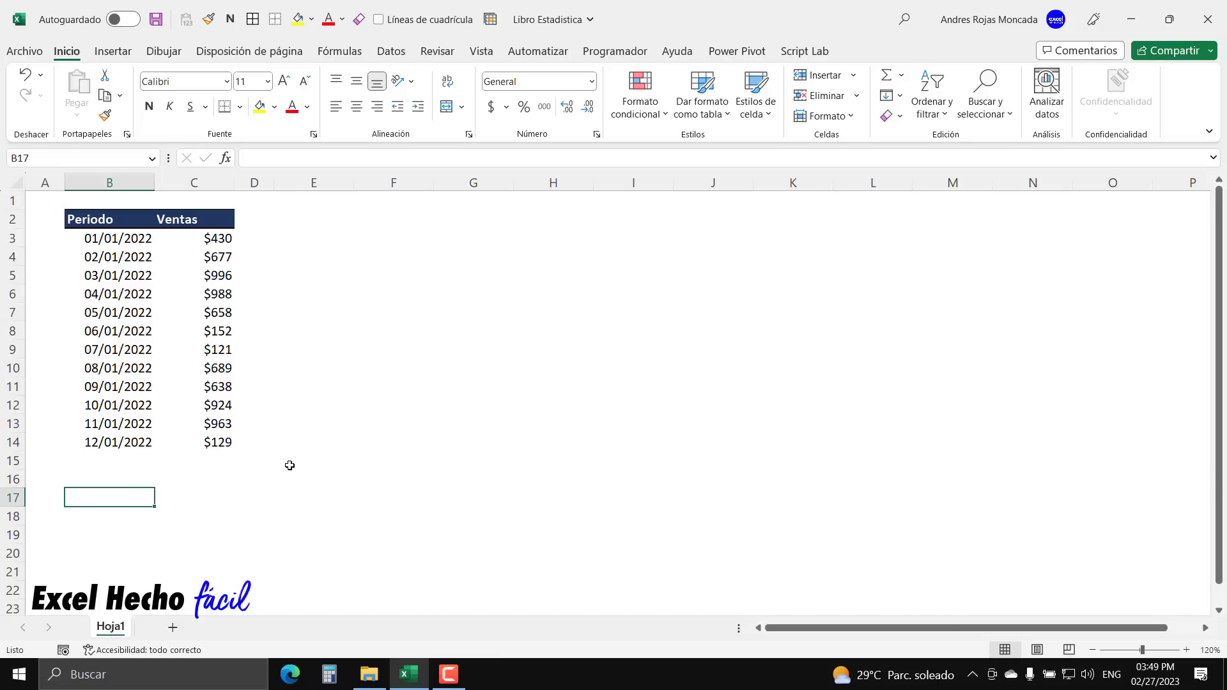
type("+")
key("Escape")
type("Promed")
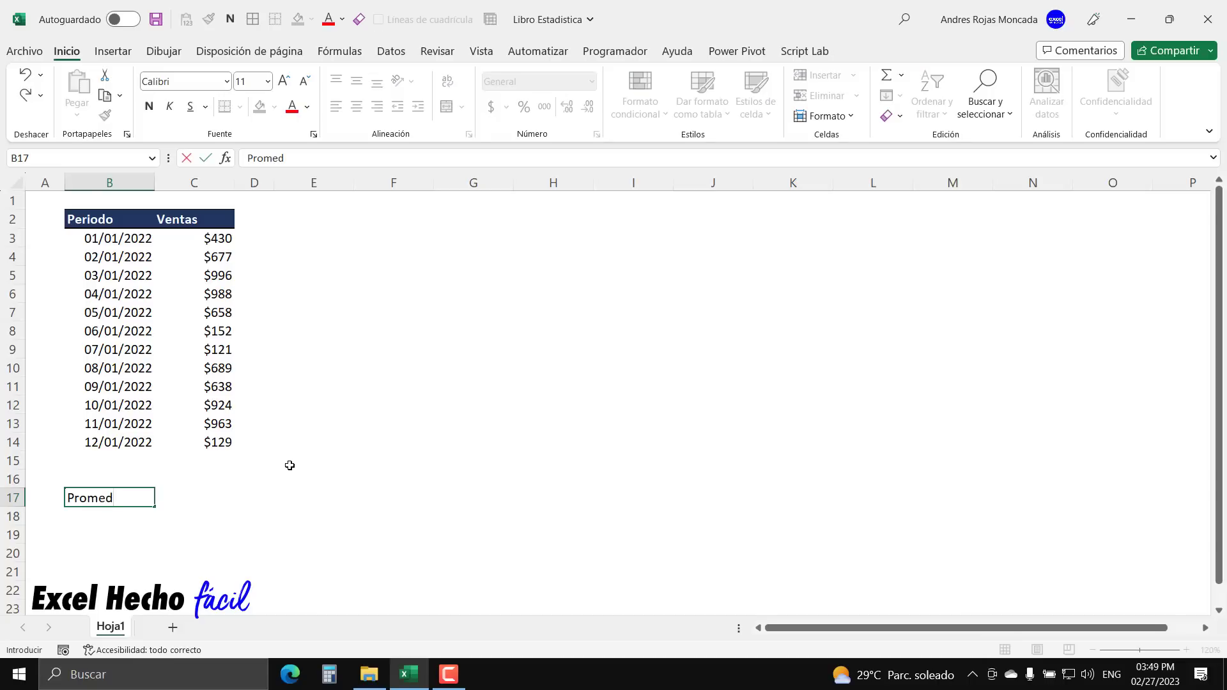
type("io")
key("ctrl+Return")
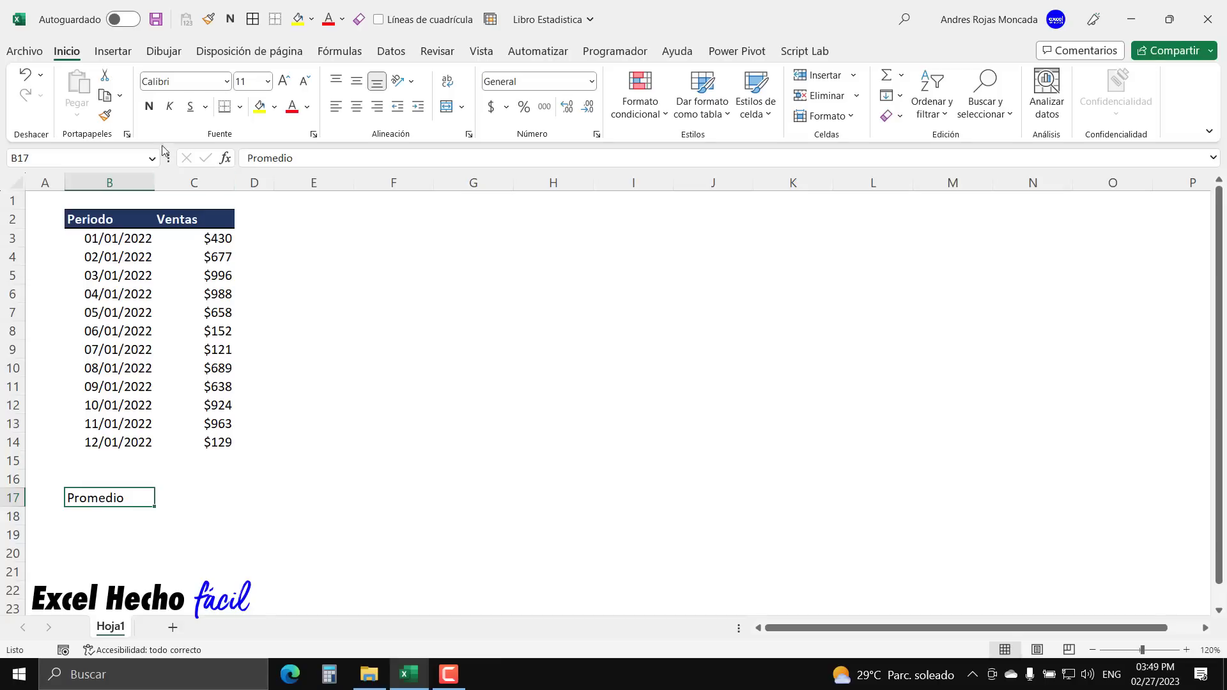
left_click(149, 106)
left_click(186, 494)
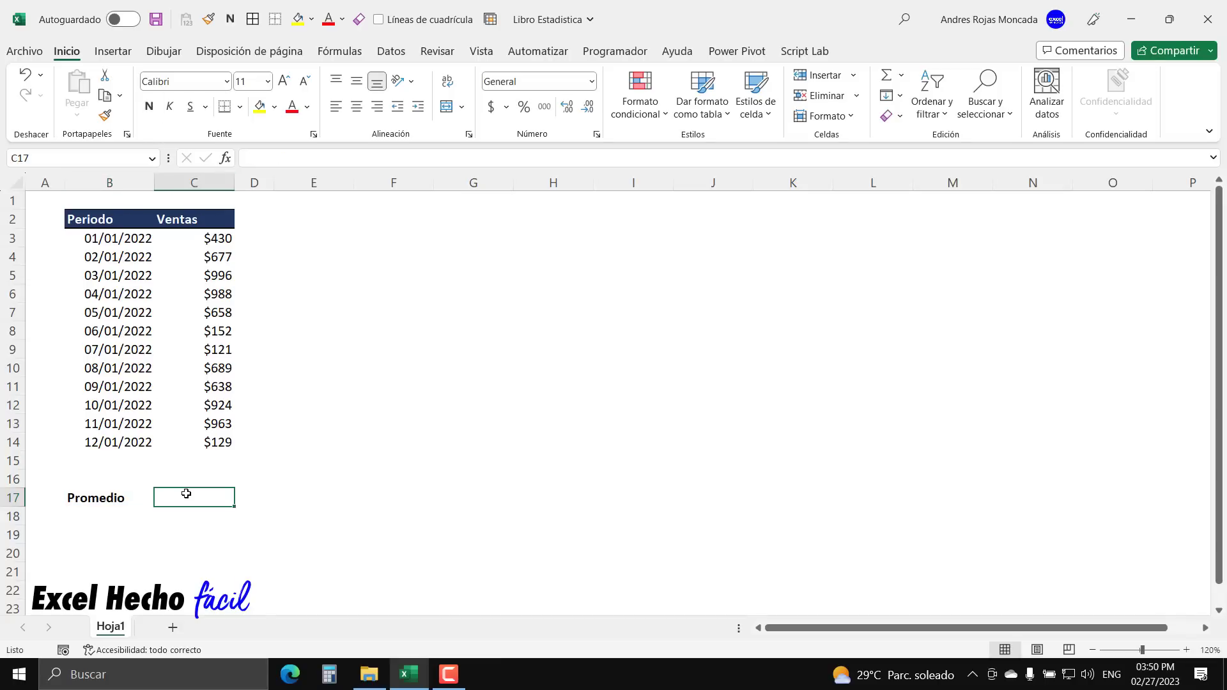
type("=")
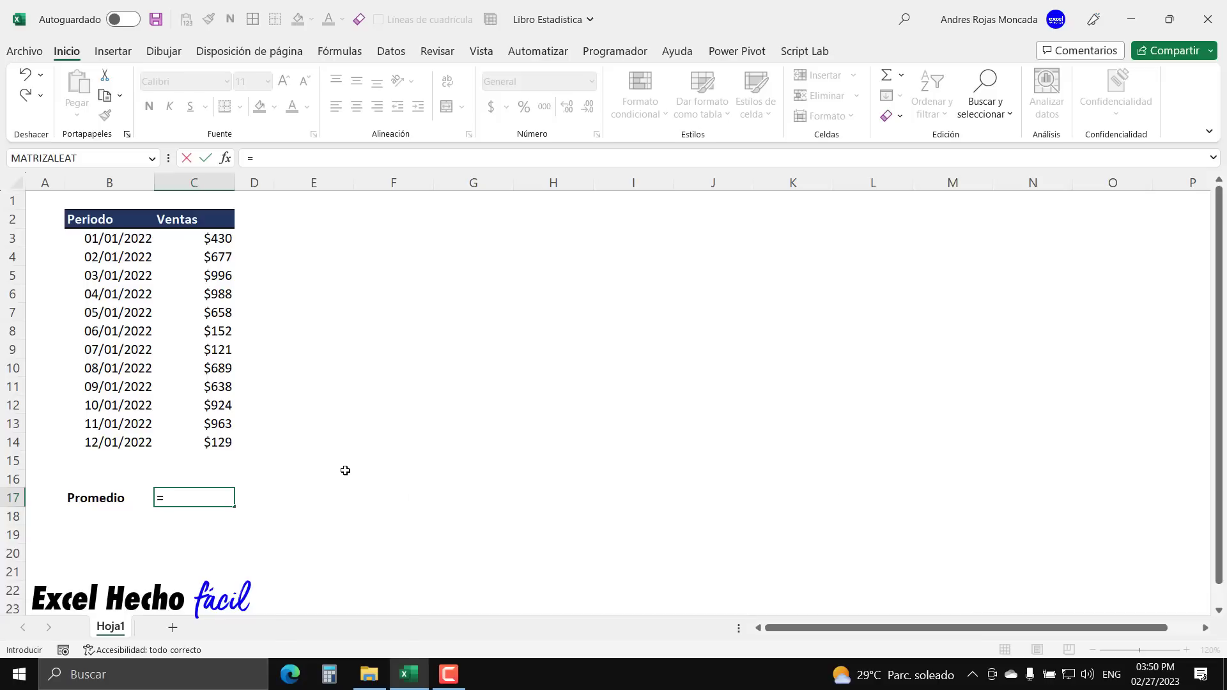
type("prom")
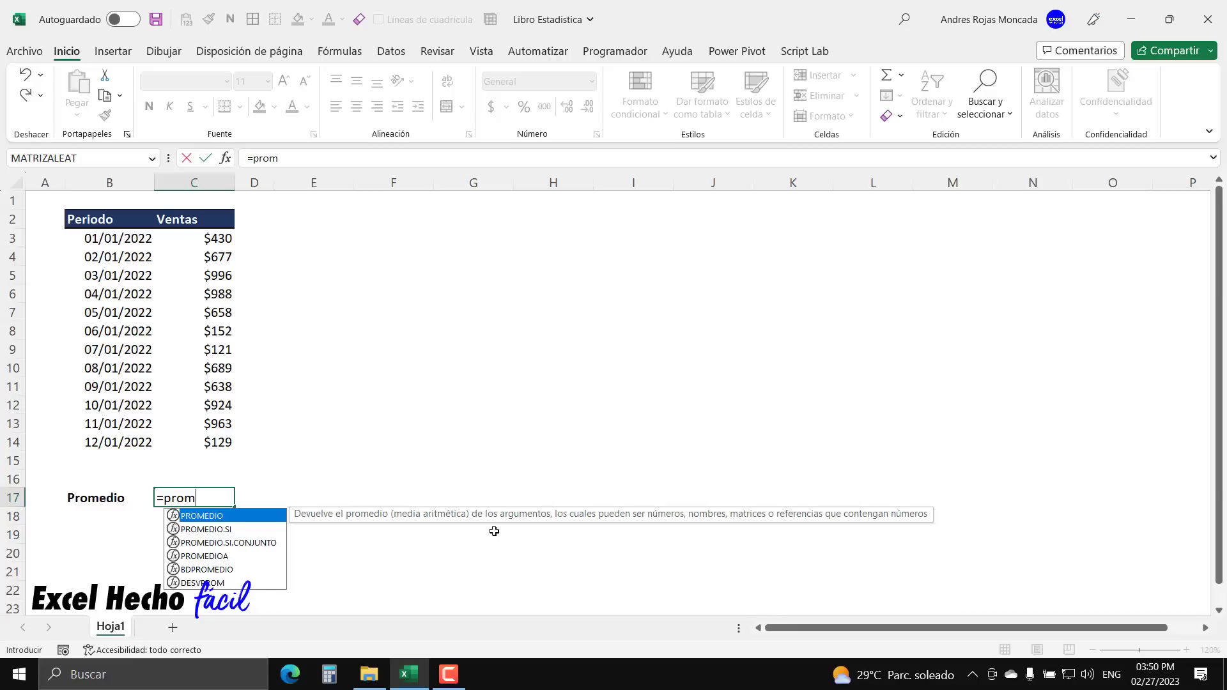
key("Escape")
key("Escape")
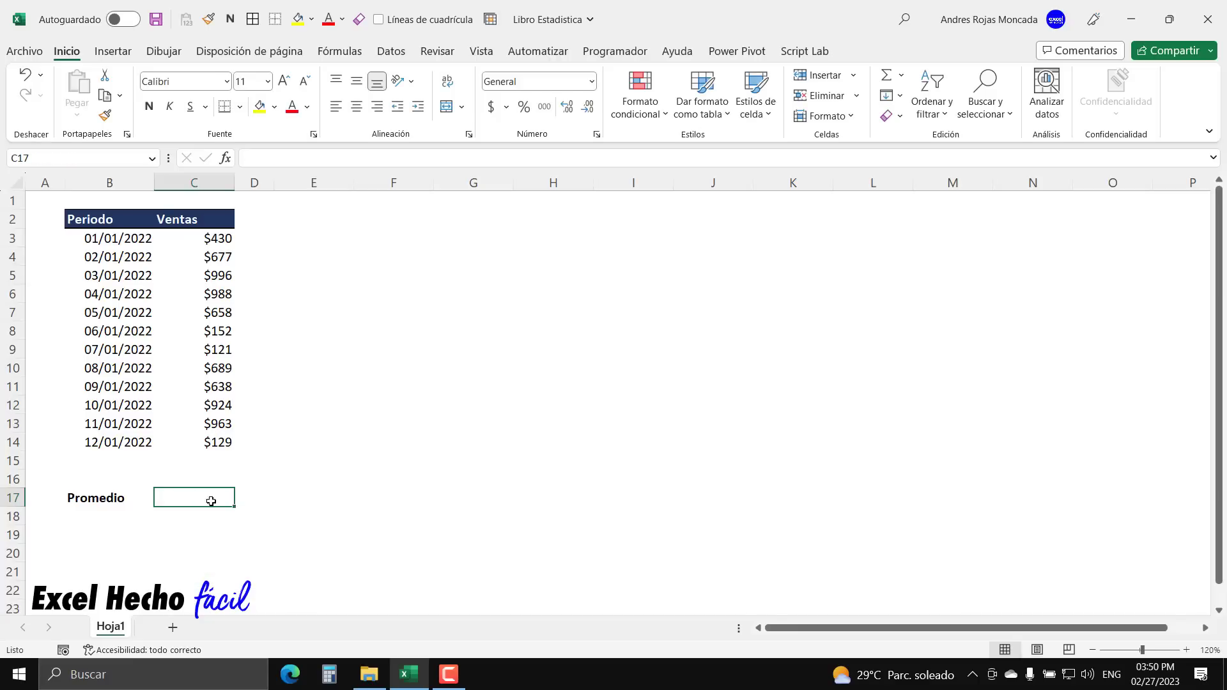
- Calculate the average sales in C17 with the formula =SUMA(C3:C14)/CONTAR(C3:C14)
type("=")
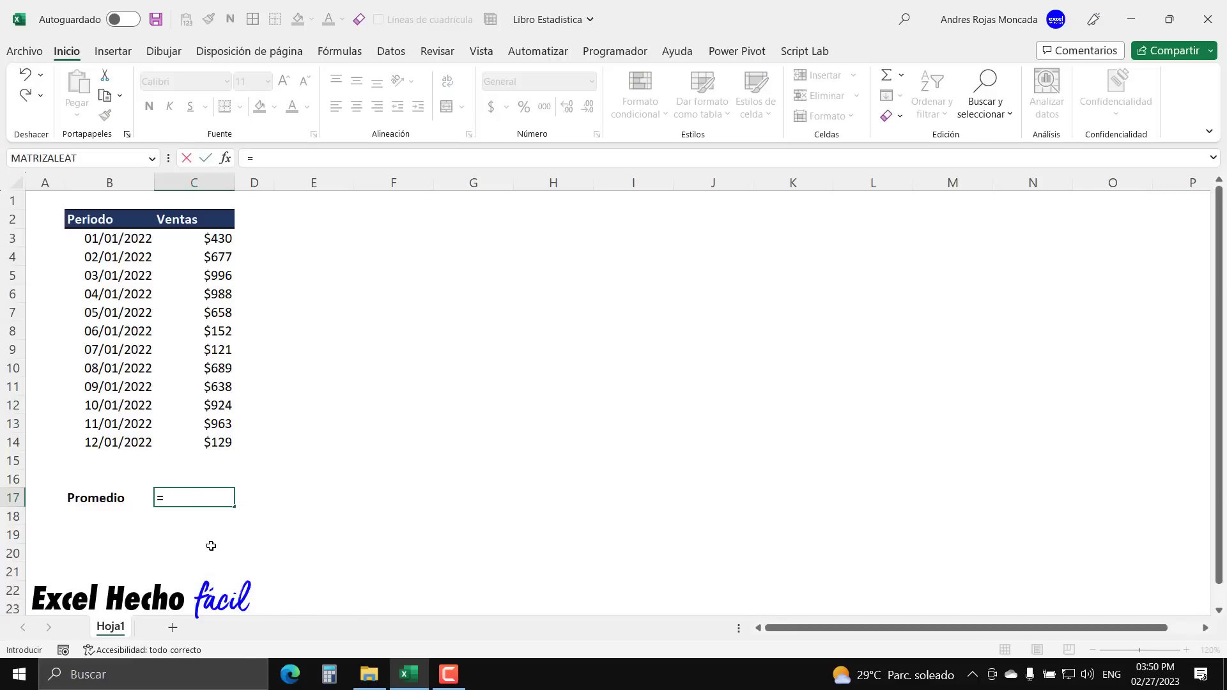
type("SUMA(")
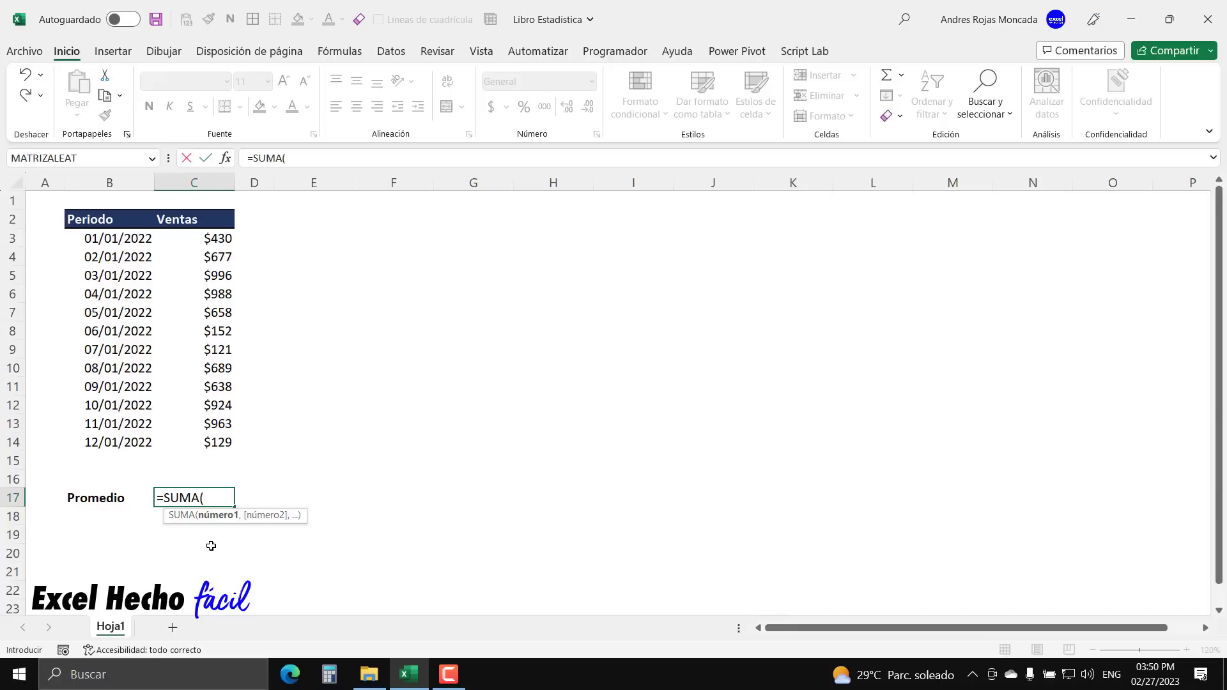
left_click_drag(228, 443, 221, 239)
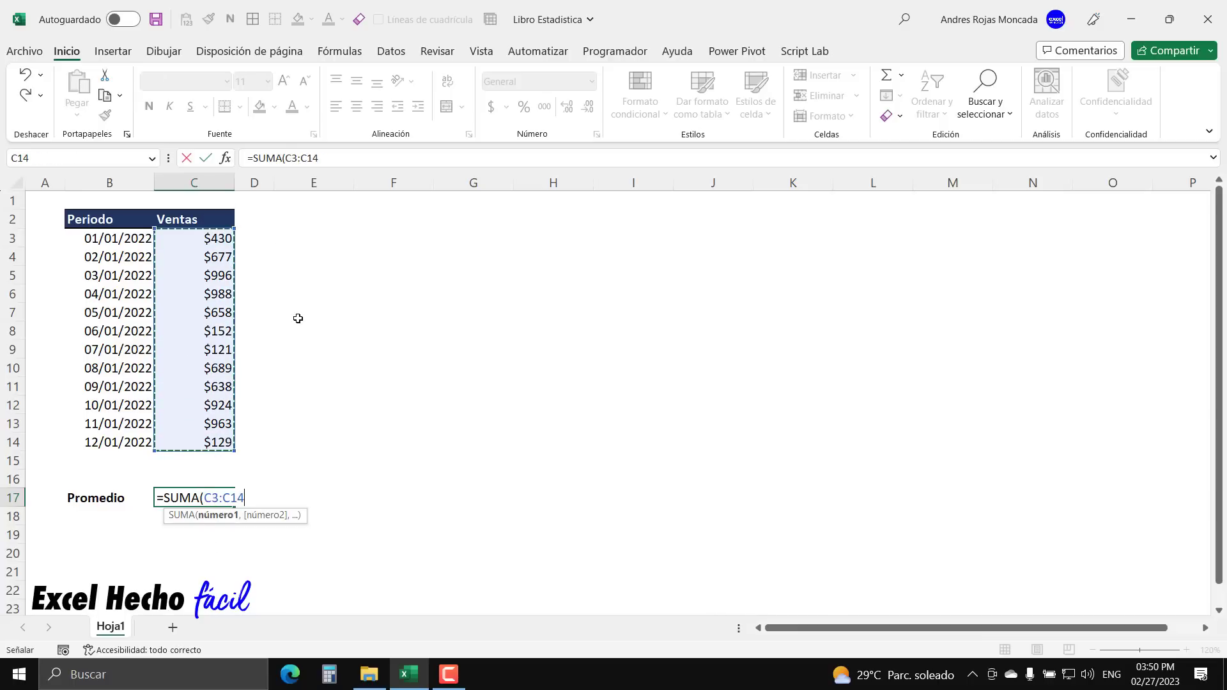
type(")/contar")
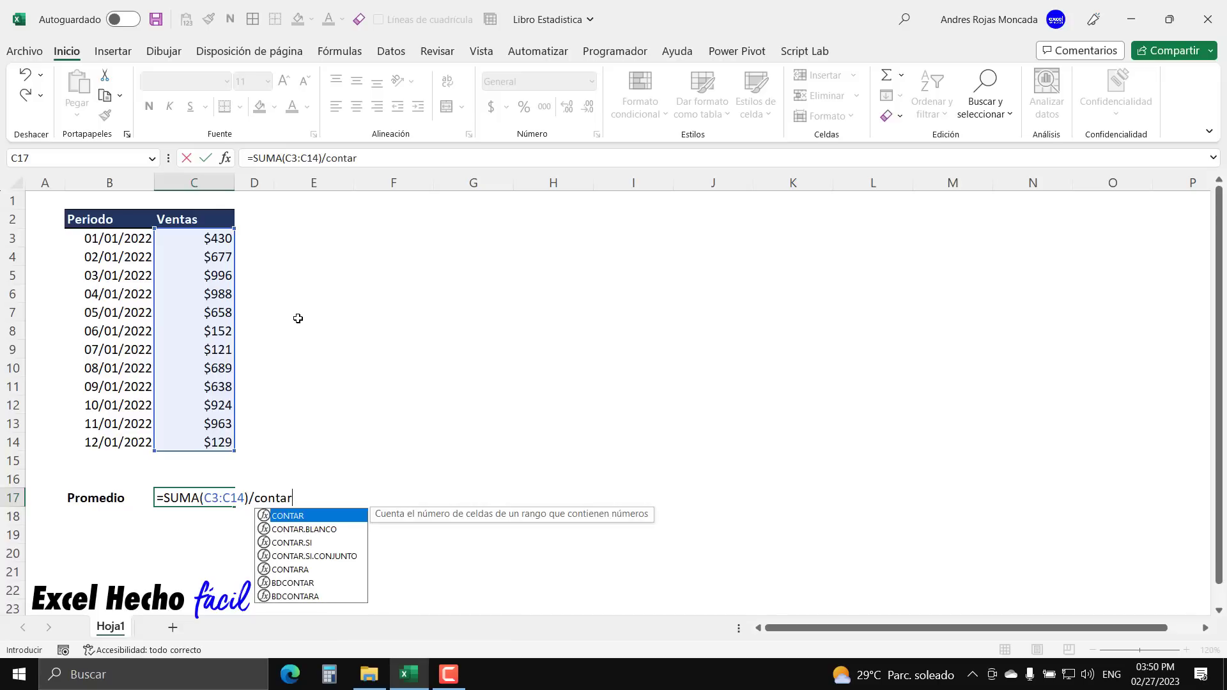
key("Tab")
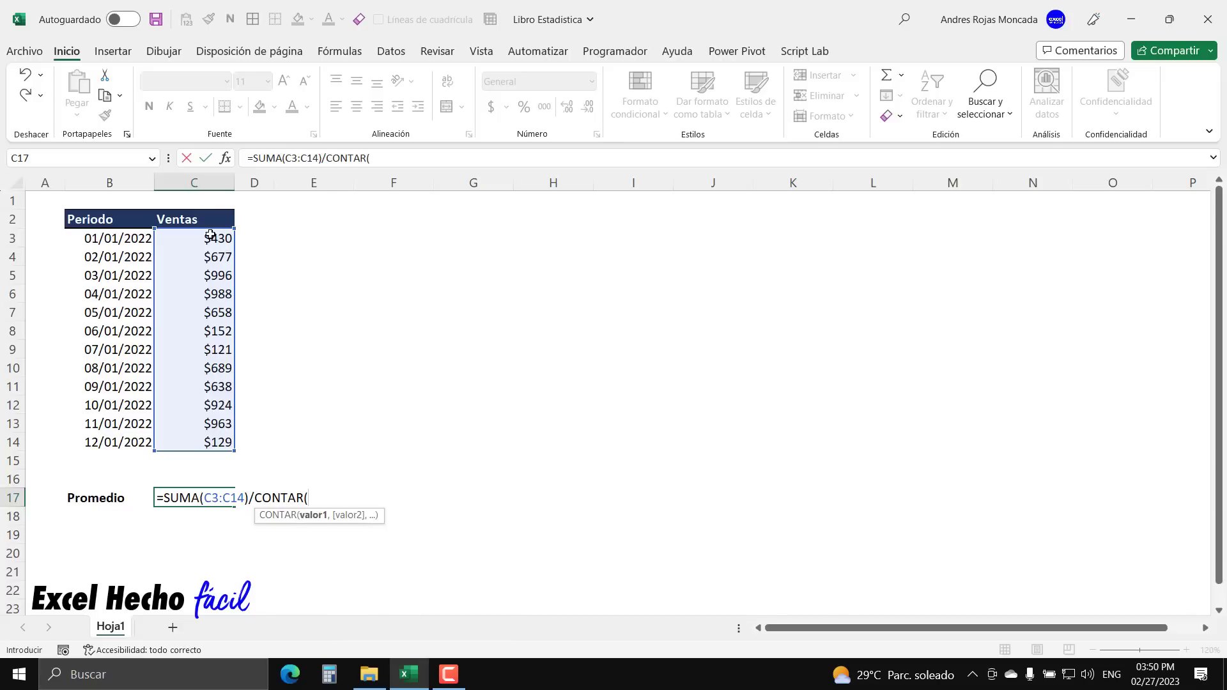
left_click_drag(210, 238, 224, 442)
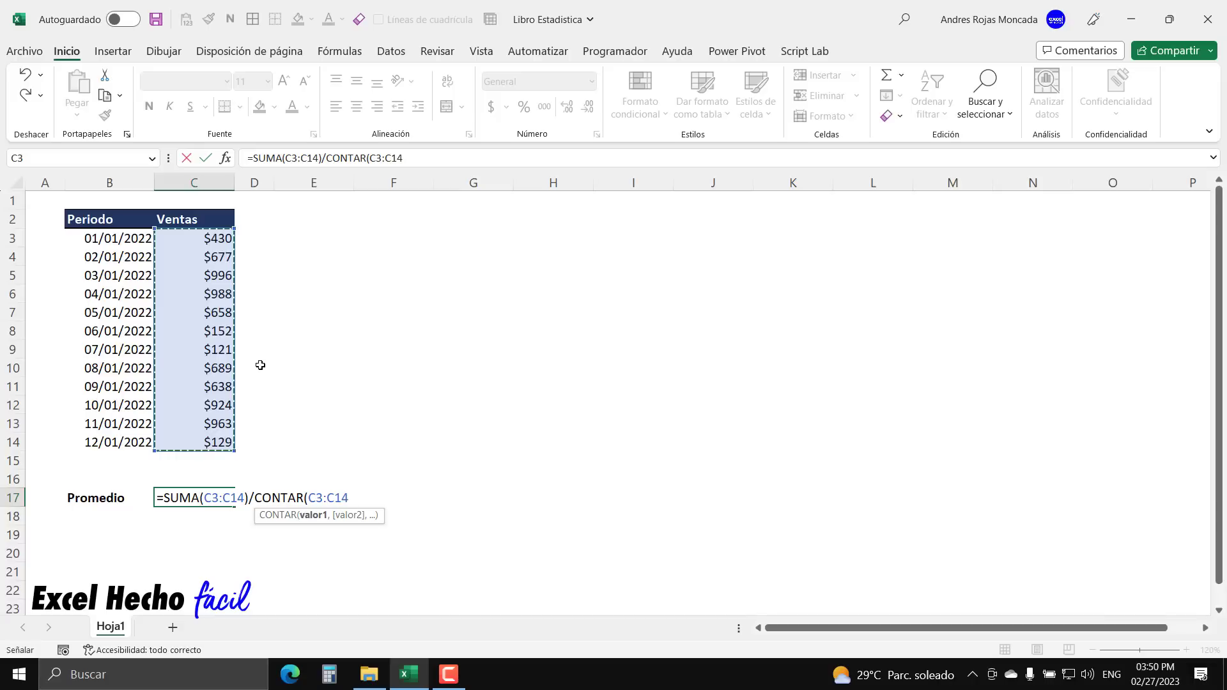
type(")")
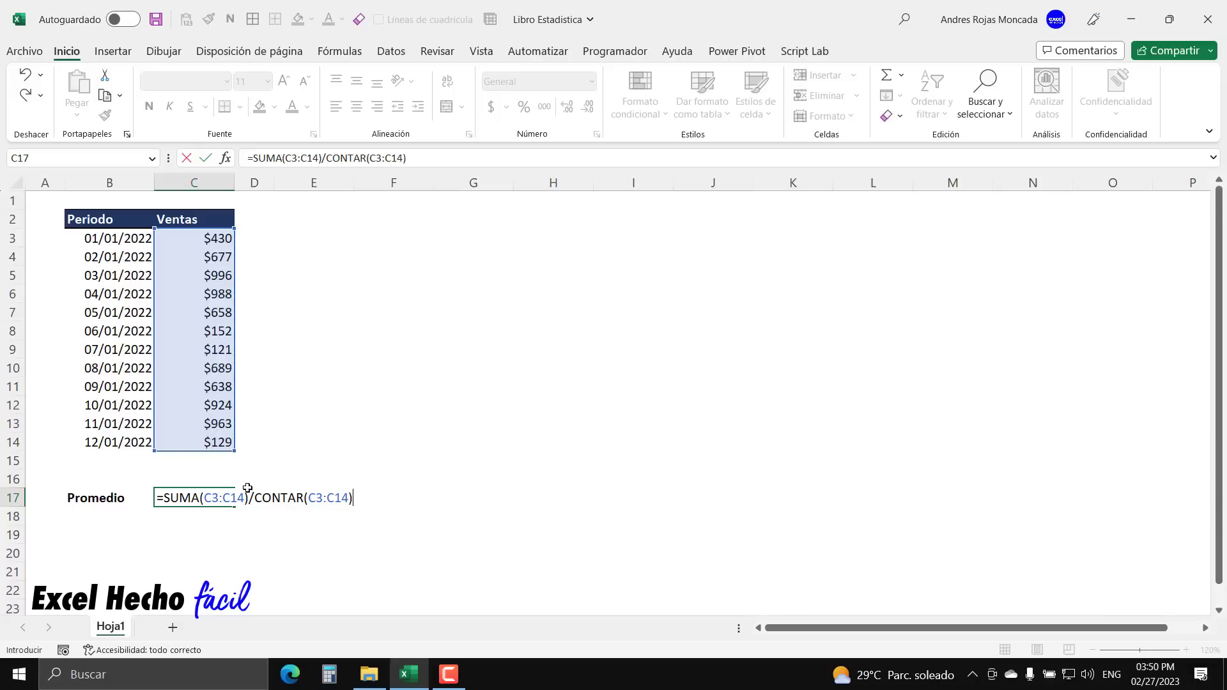
left_click_drag(250, 498, 164, 499)
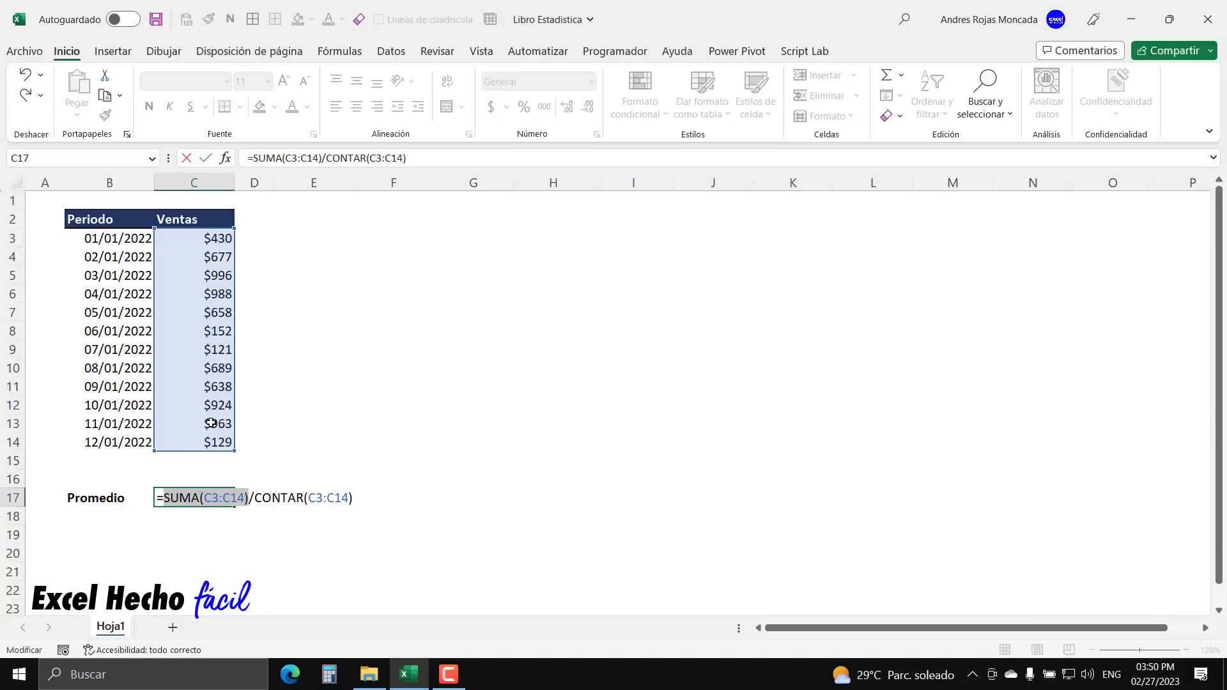
left_click_drag(254, 502, 367, 499)
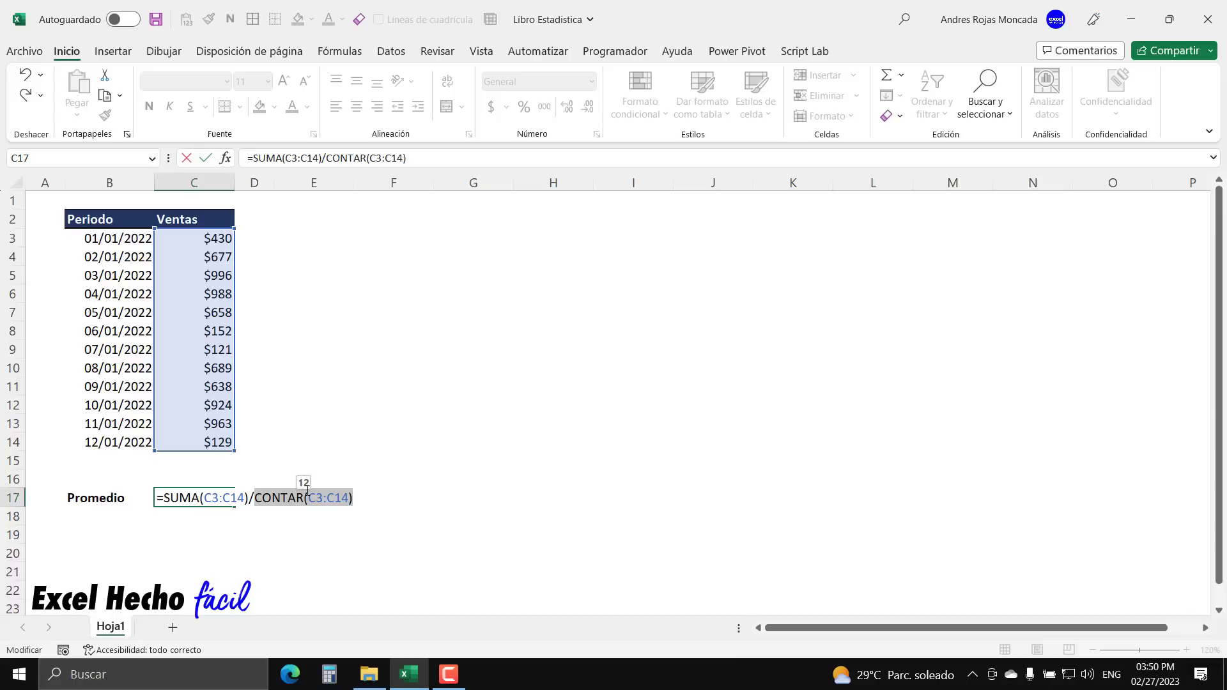
left_click(360, 496)
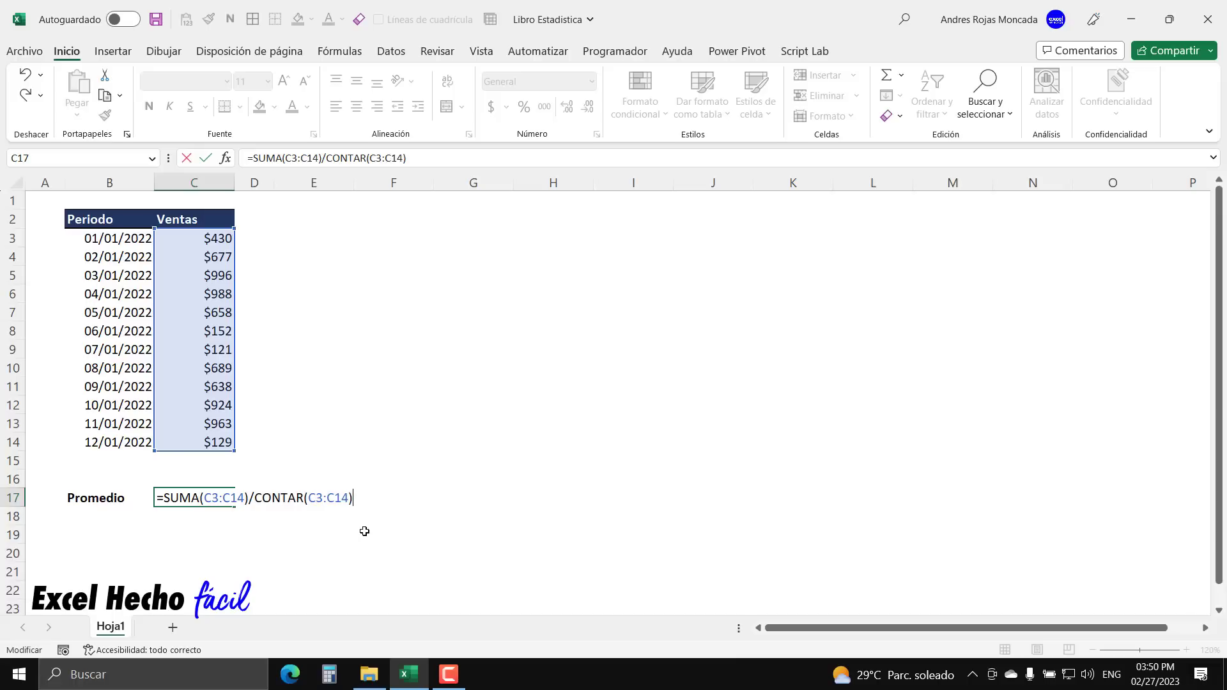
key("Return")
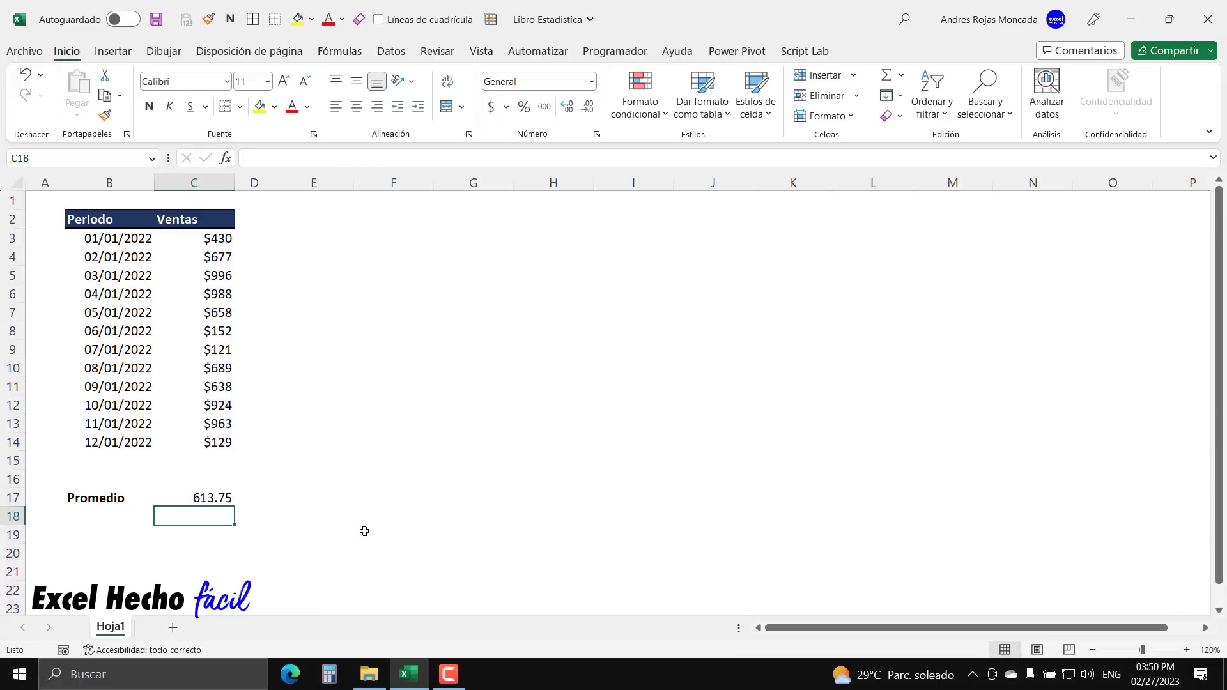
left_click(214, 502)
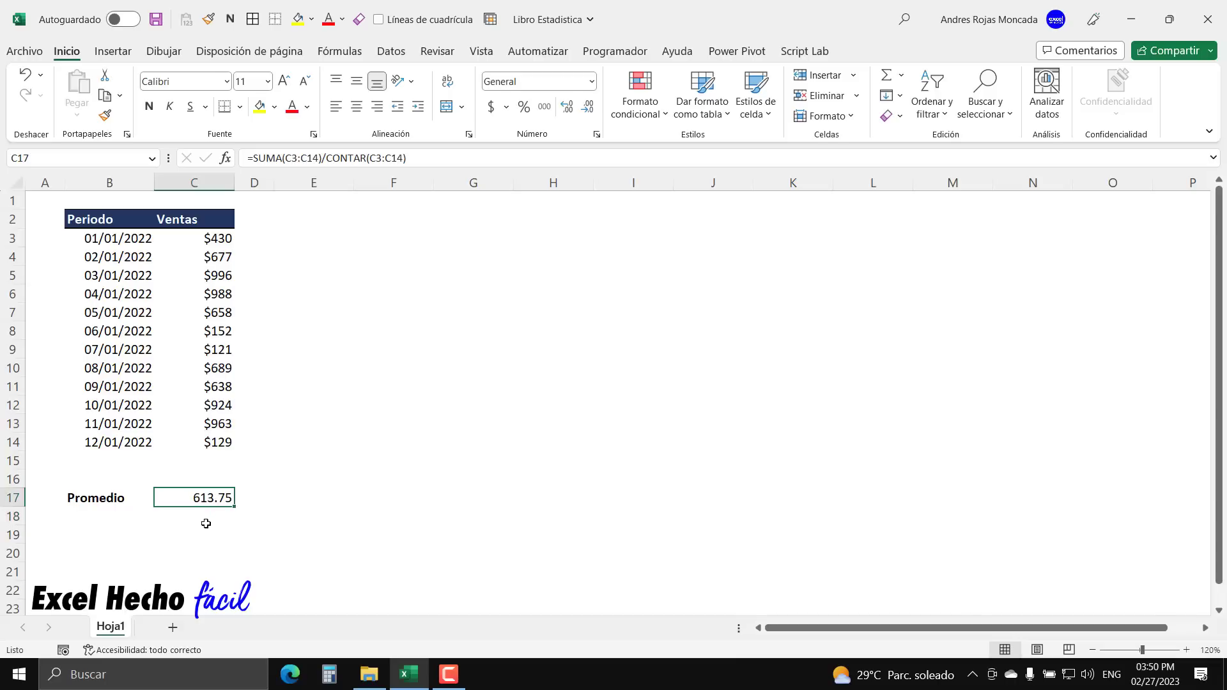
- Enter the label Desv. Estand. in cell B18 below Promedio and make it bold
left_click(110, 517)
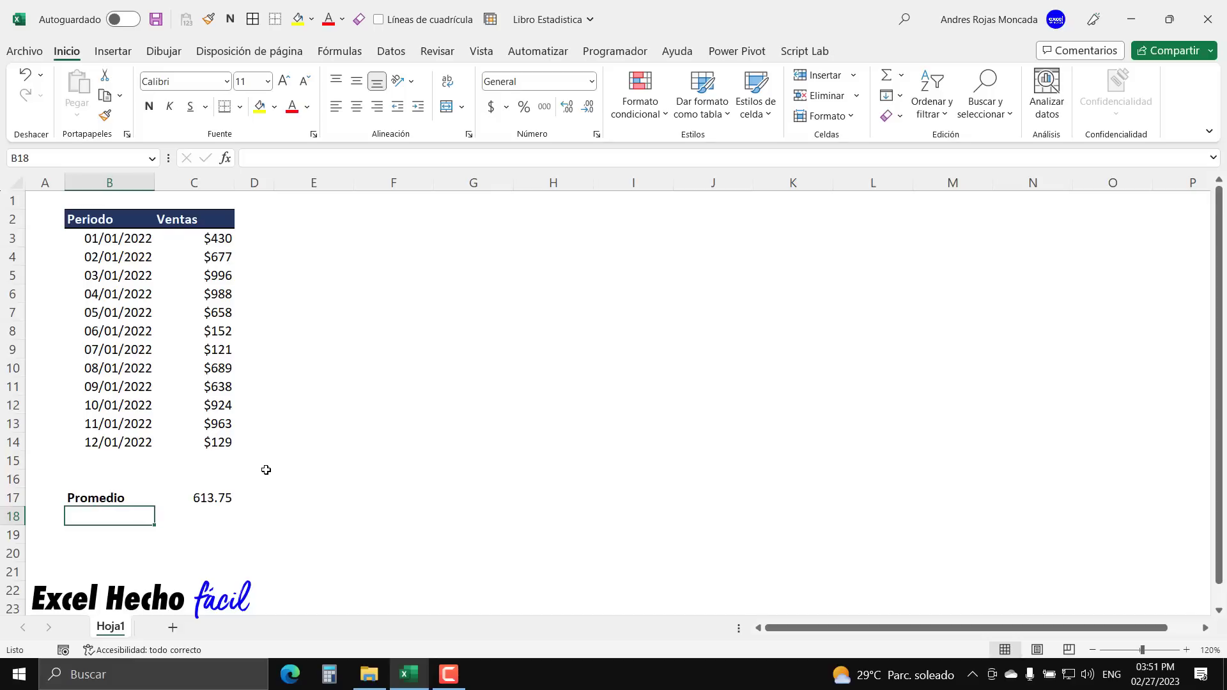
type("Desv.")
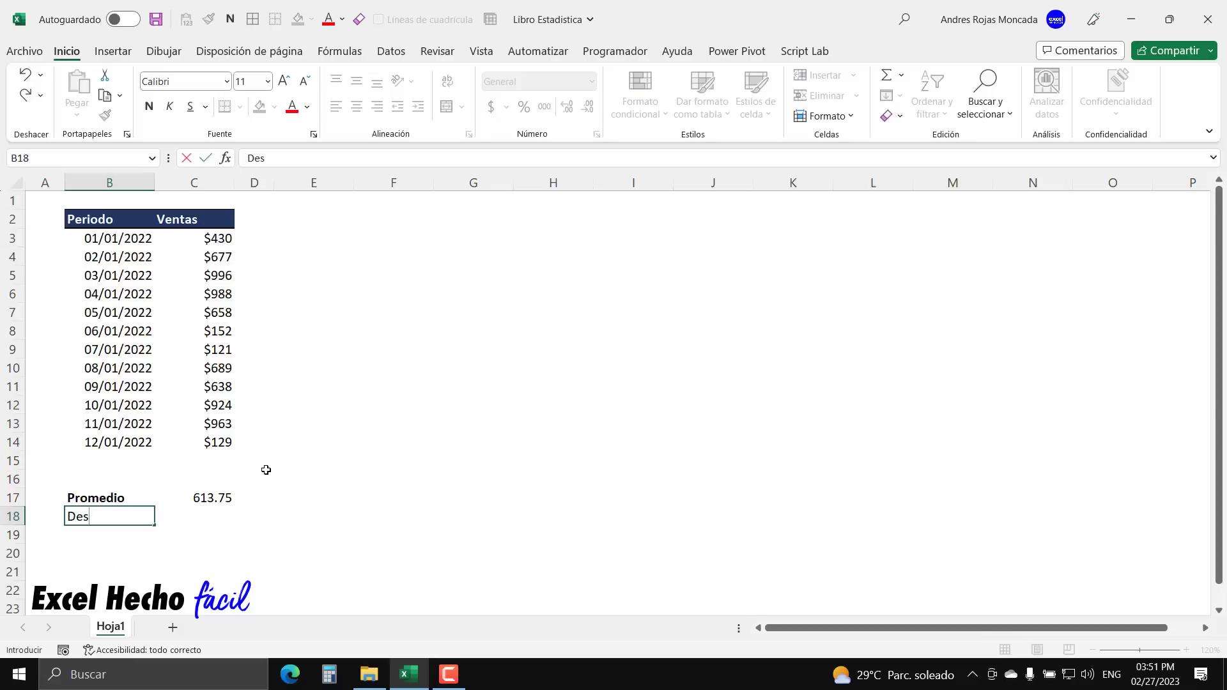
type("Estand")
key("BackSpace")
type("nd.")
key("Return")
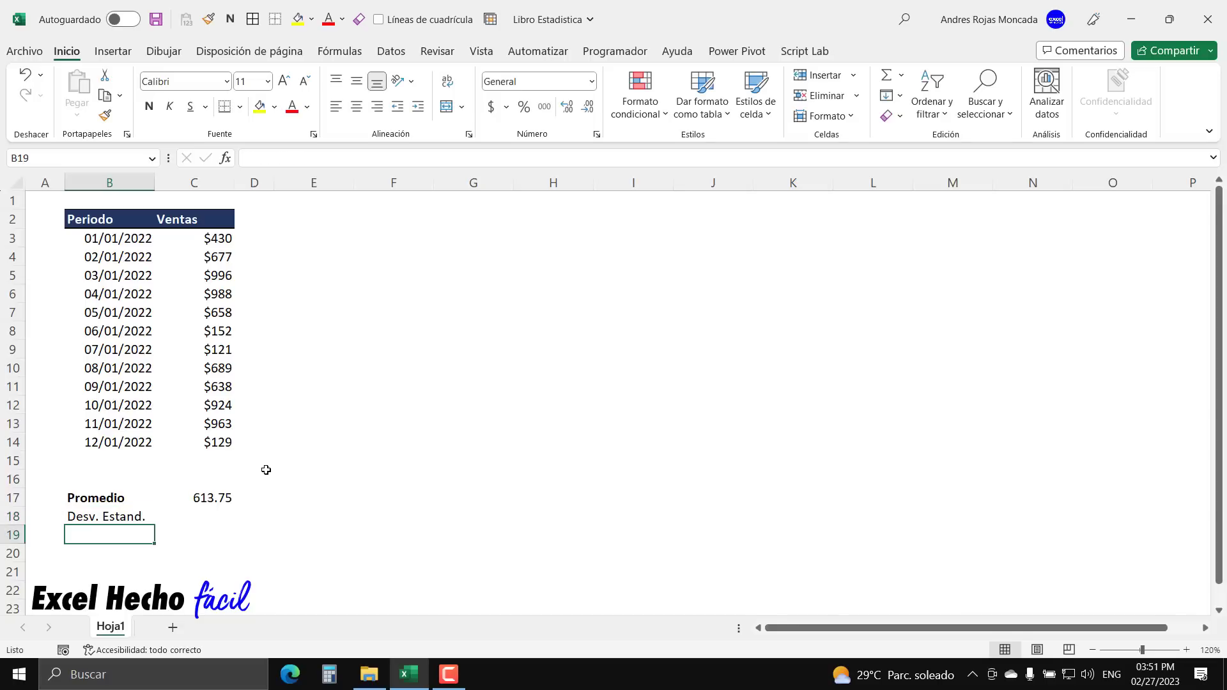
key("Up")
key("ctrl+n")
key("Right")
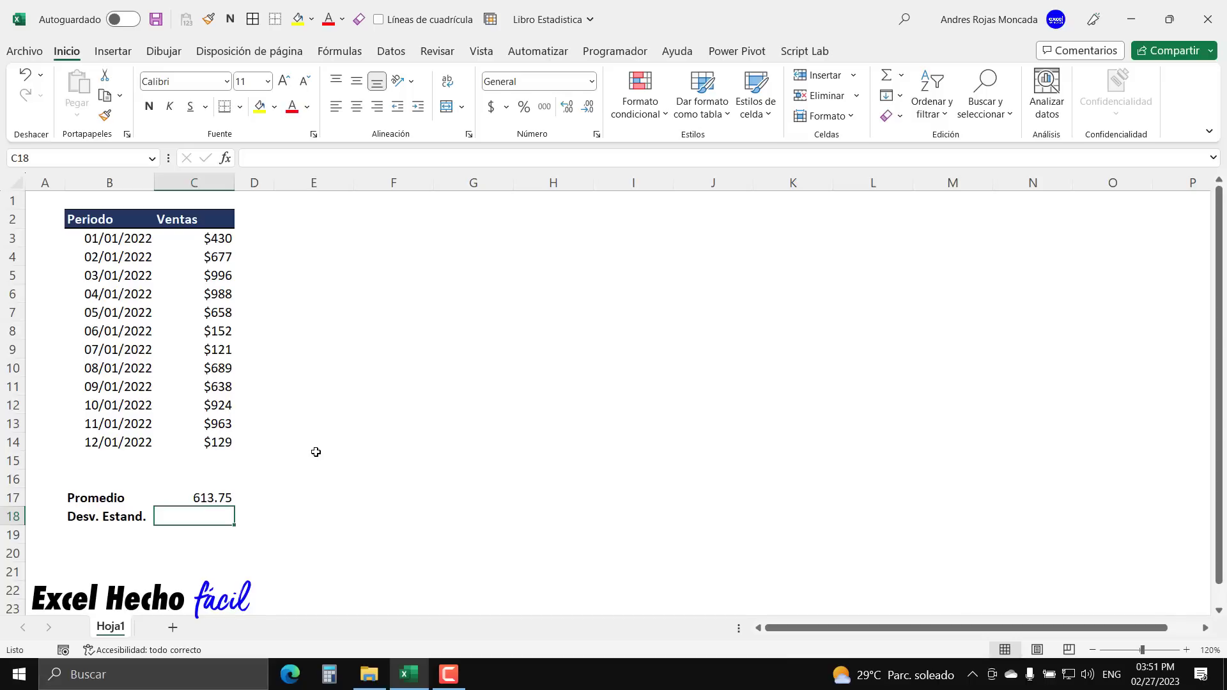
- Review the individual Ventas values from C3 to C8 against the average in C17, ending on cell C18
left_click(219, 240)
left_click(218, 259)
left_click(218, 273)
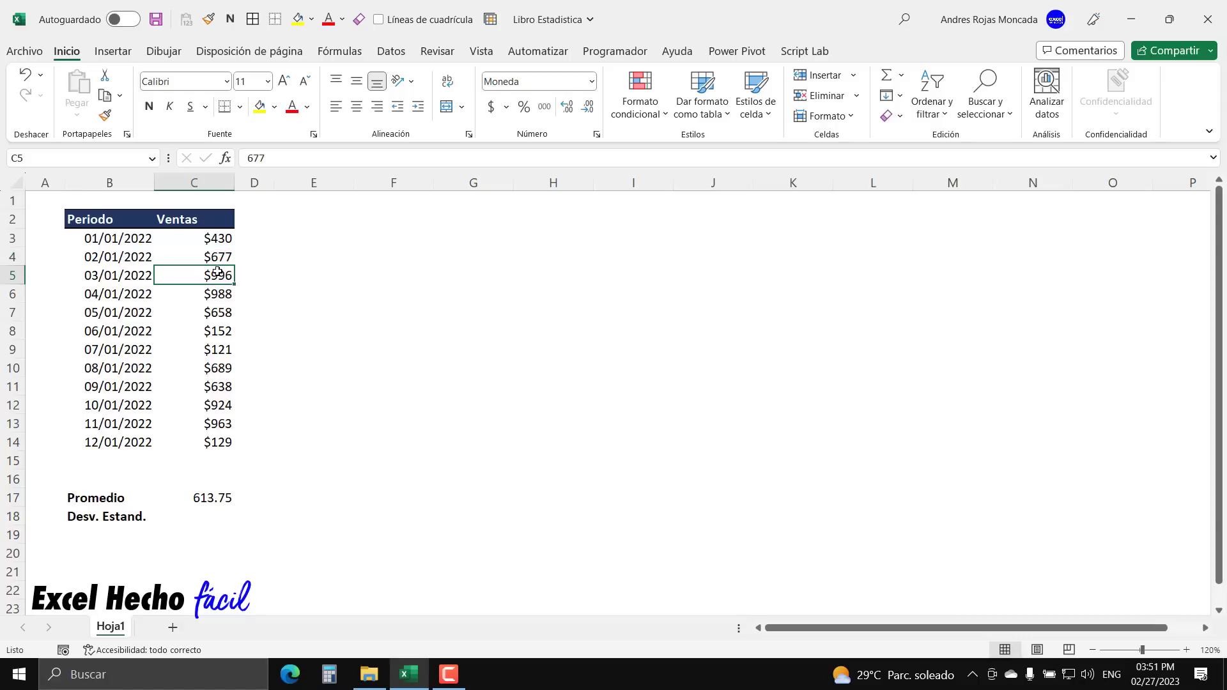
left_click(217, 291)
left_click(218, 310)
left_click(216, 329)
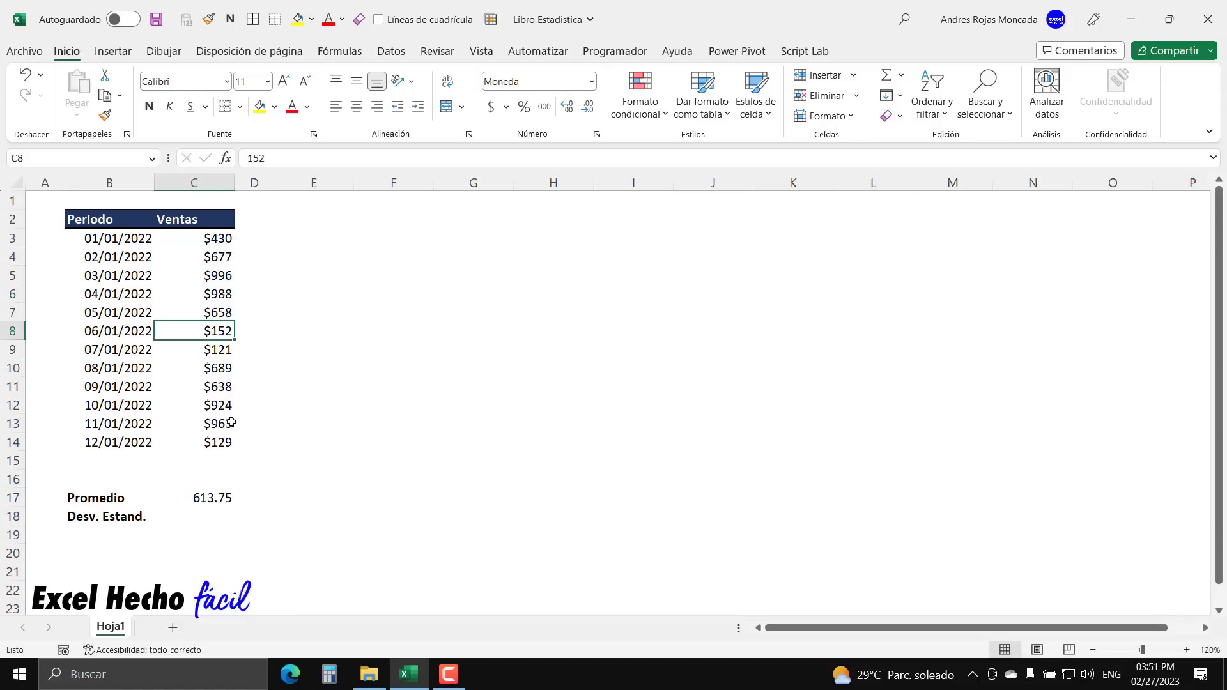
left_click(217, 496)
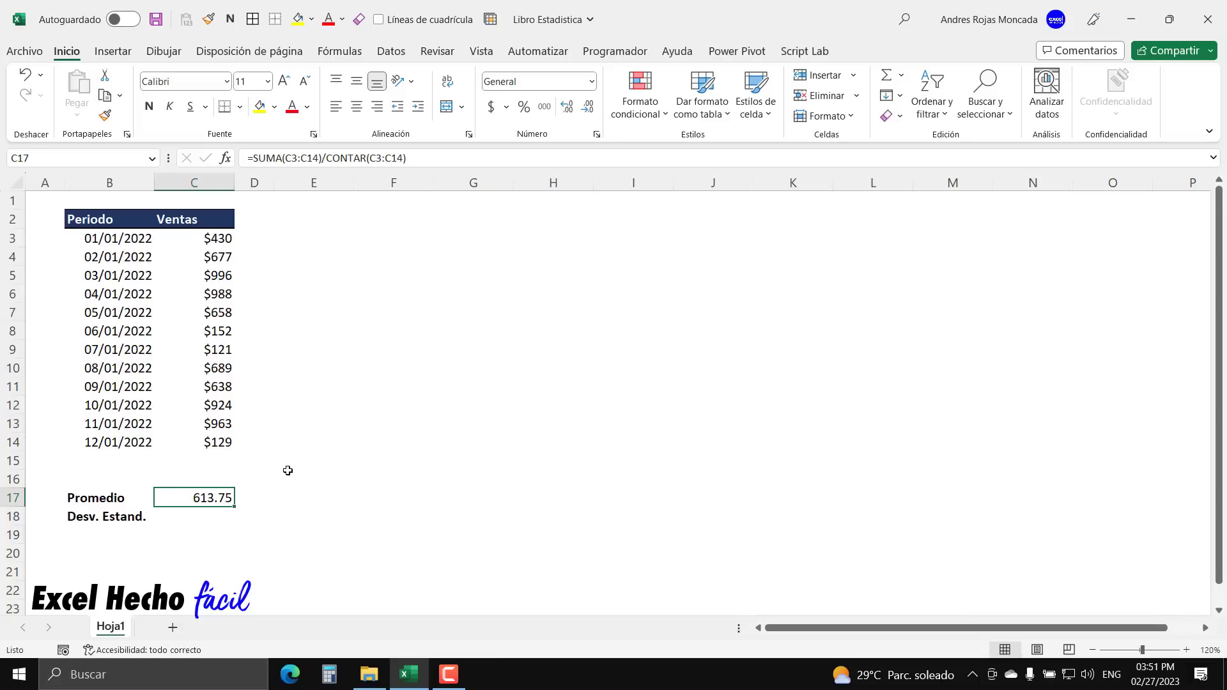
left_click(222, 513)
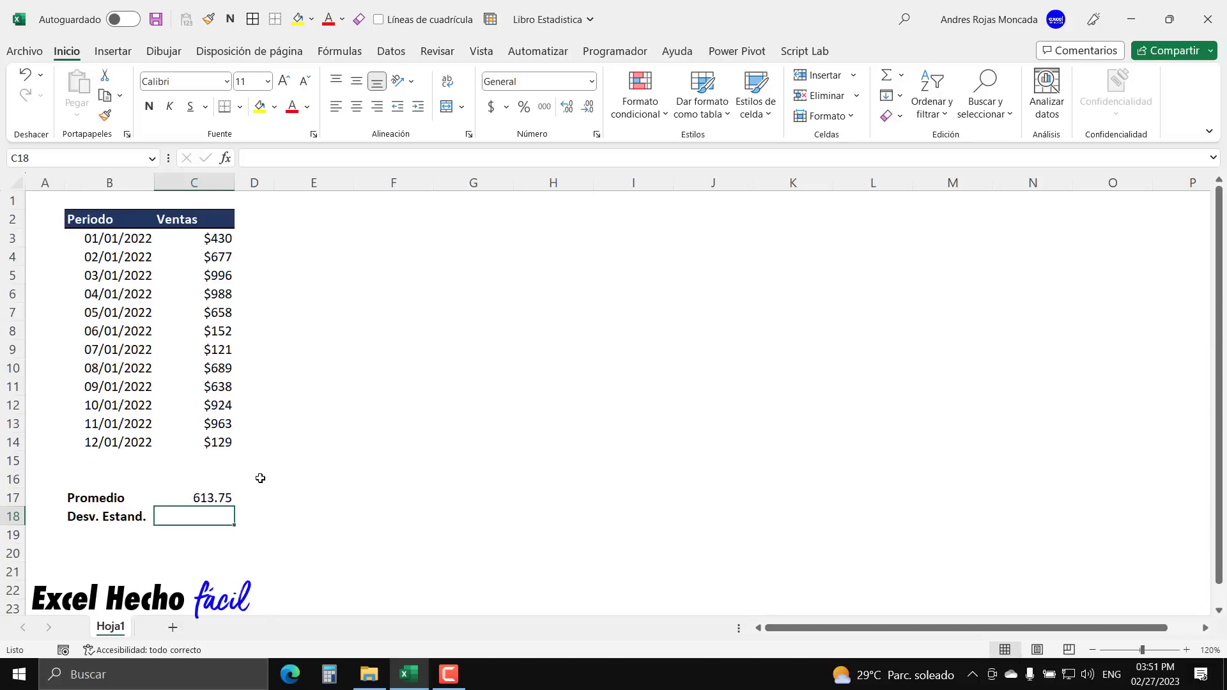
- Start the C18 formula with the deviations from the average, =C3:C14-C17, and preview its evaluated array before restoring the expression
type("=")
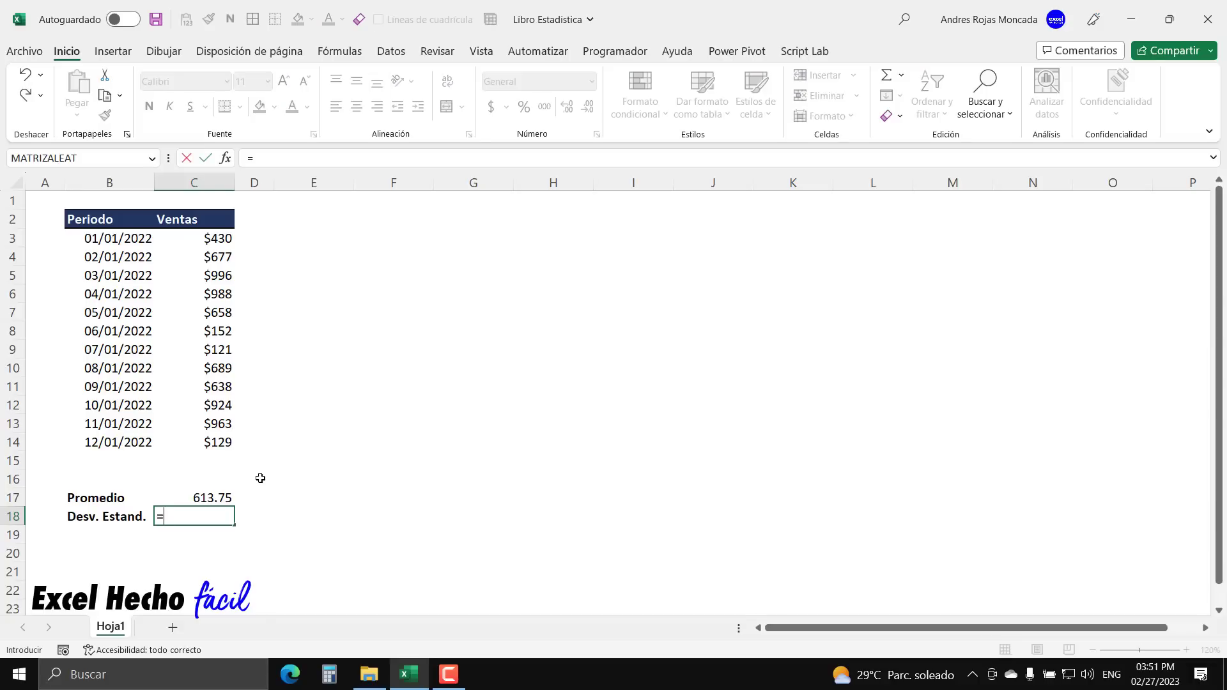
left_click_drag(195, 239, 194, 441)
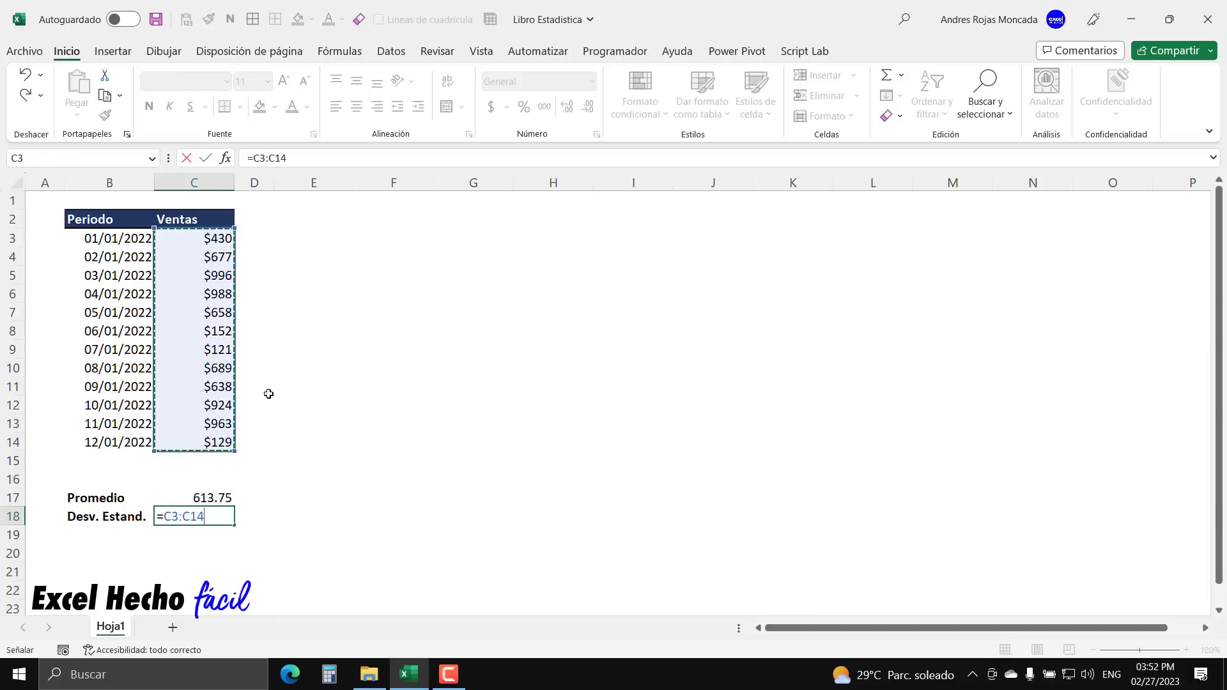
type("-")
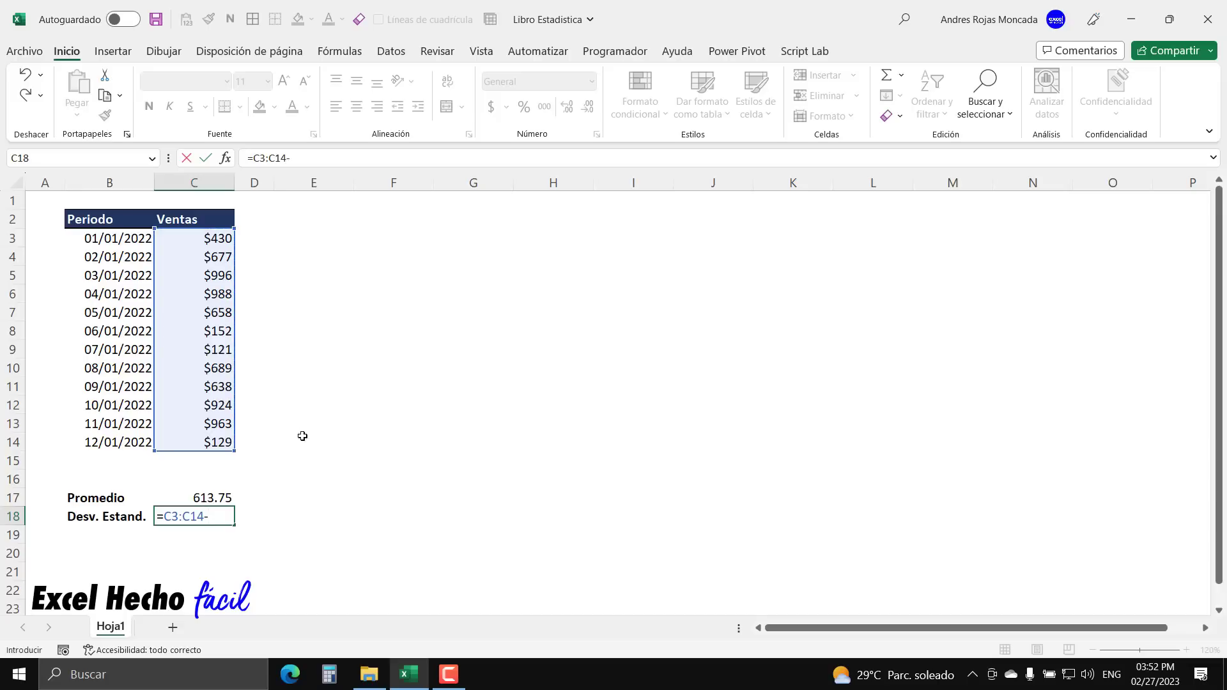
left_click(229, 494)
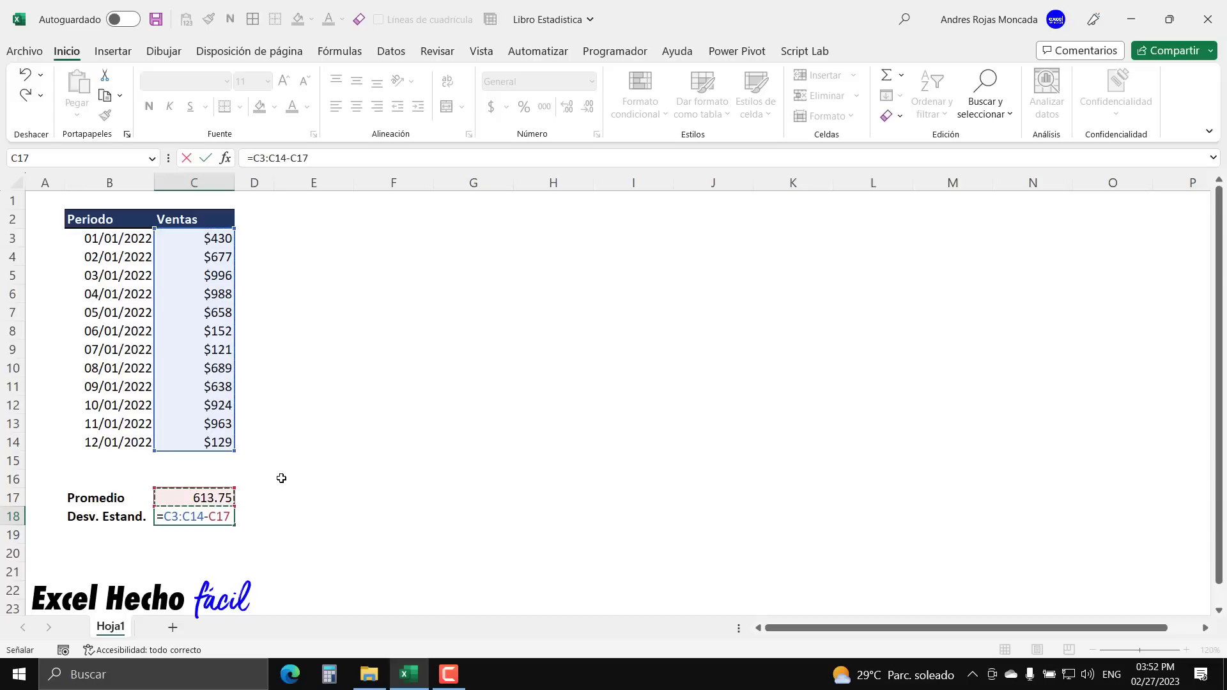
key("F9")
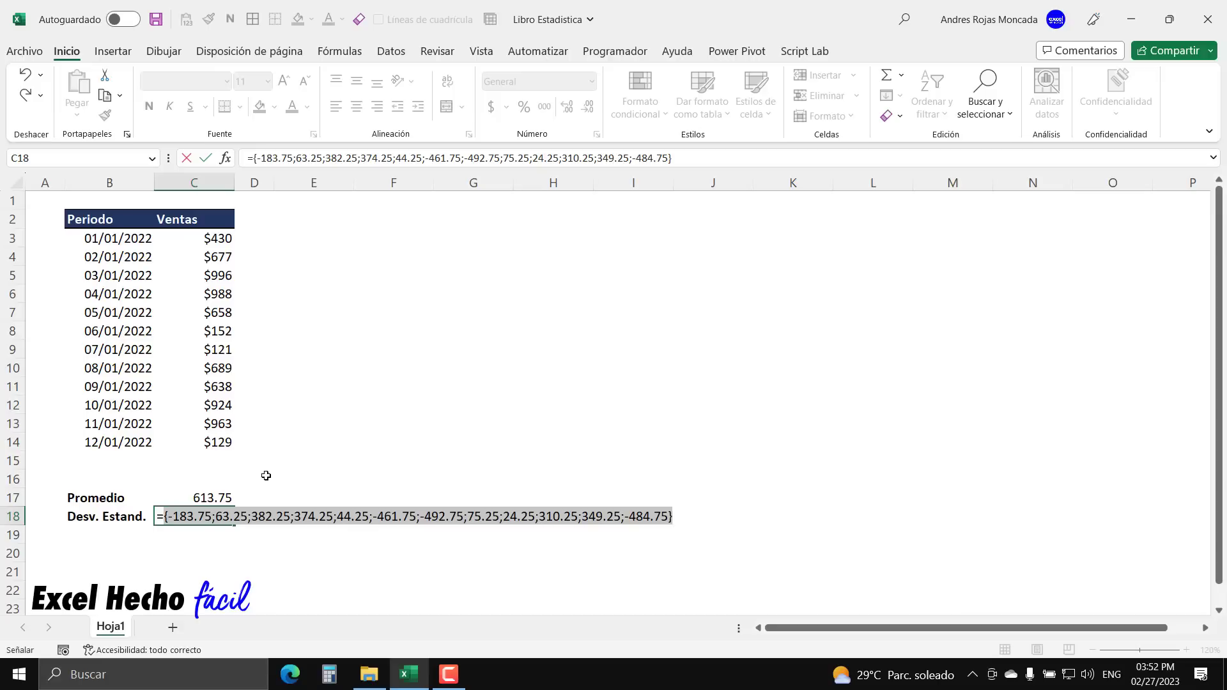
key("ctrl+z")
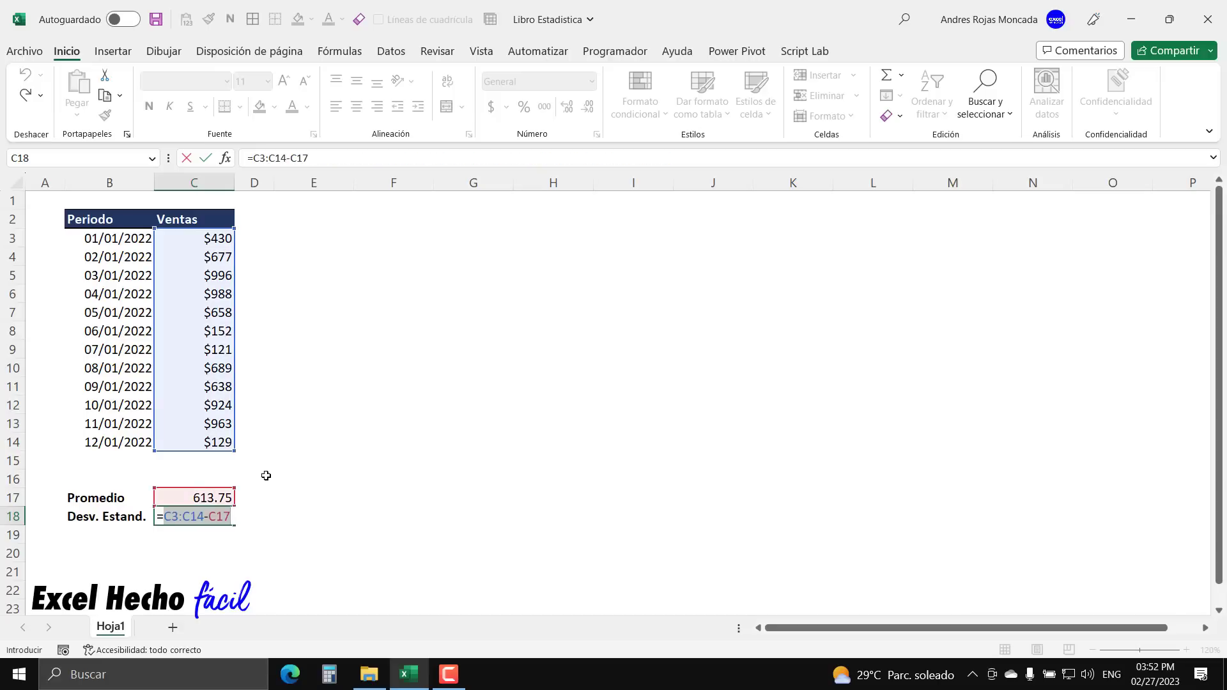
- Square the deviations in C18 as =(C3:C14-C17)^2, preview the evaluated array, and restore the expression
left_click(162, 518)
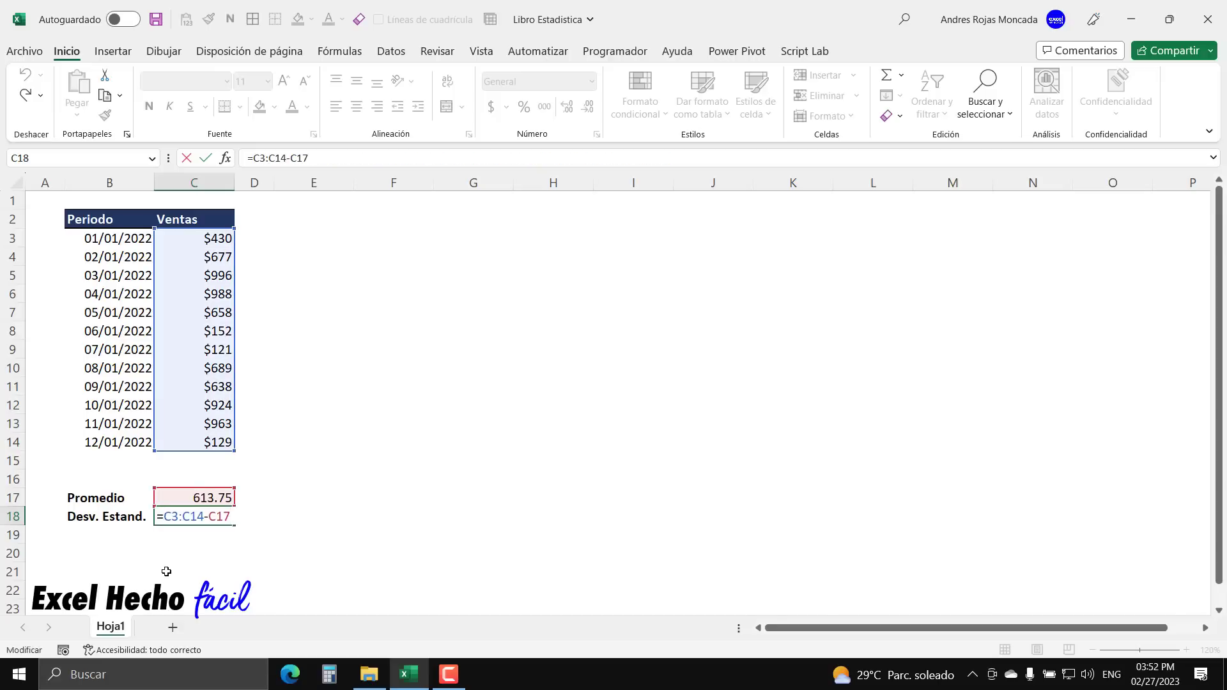
type("(")
left_click(236, 518)
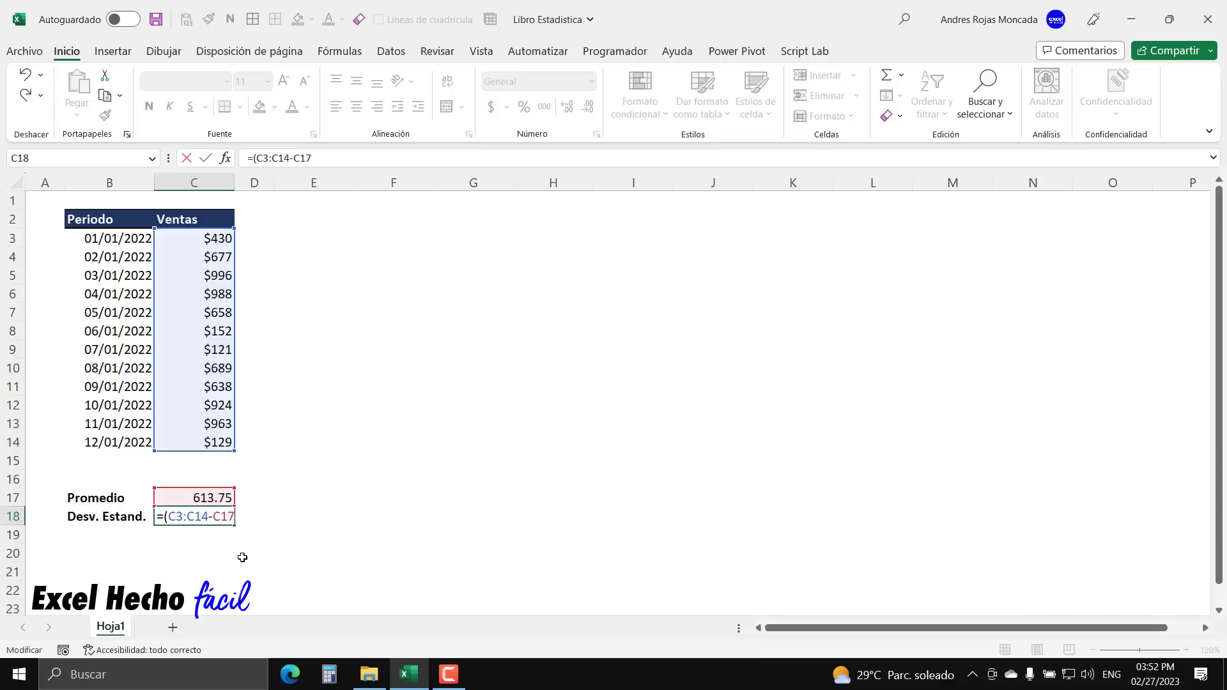
type(")^2")
key("F9")
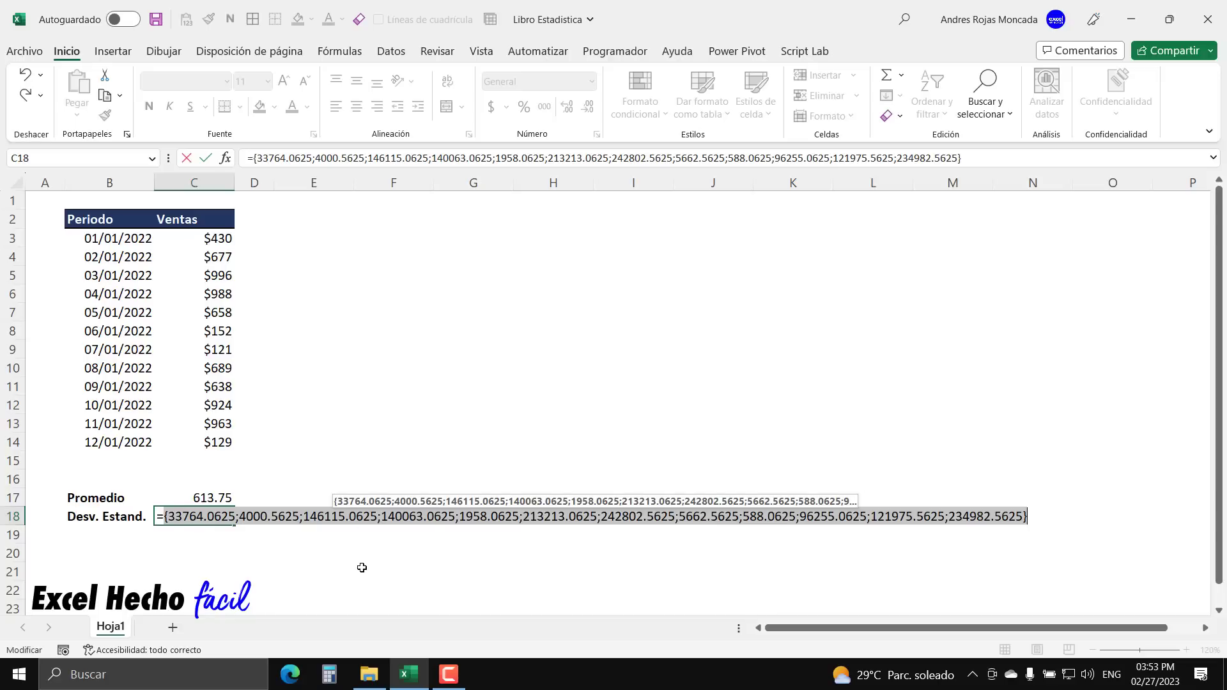
key("ctrl+z")
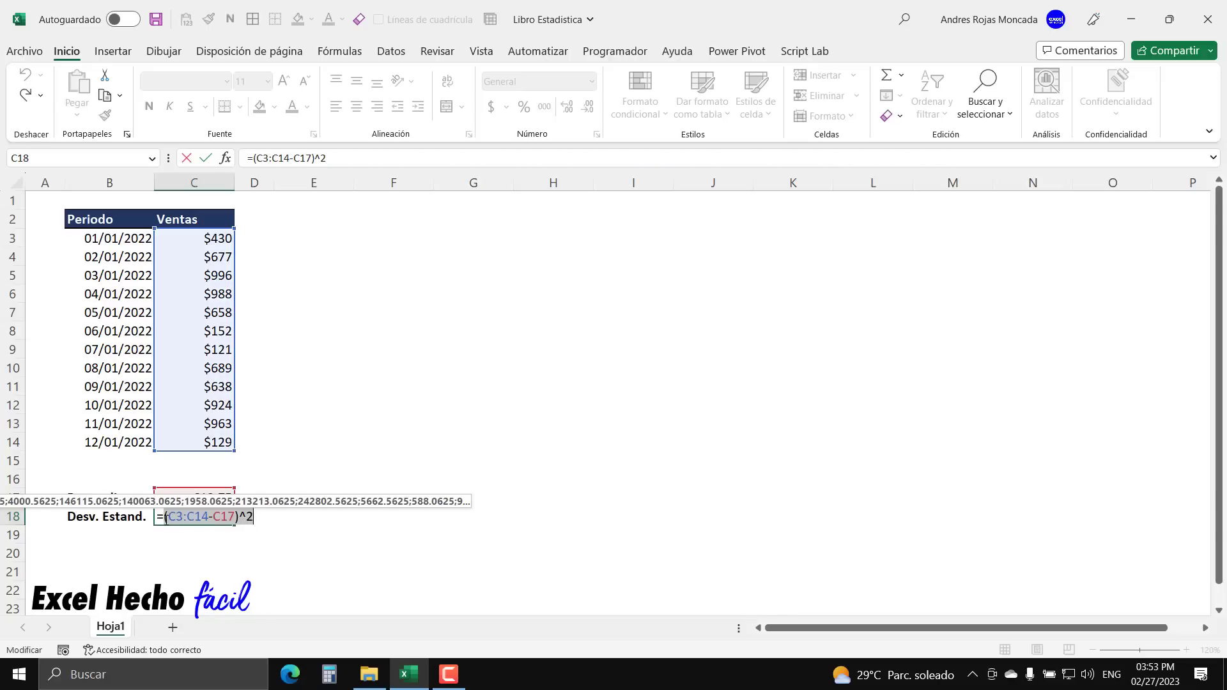
- Sum the squared deviations in C18 as =SUMA((C3:C14-C17)^2), preview the evaluated result, and restore the expression
left_click(165, 517)
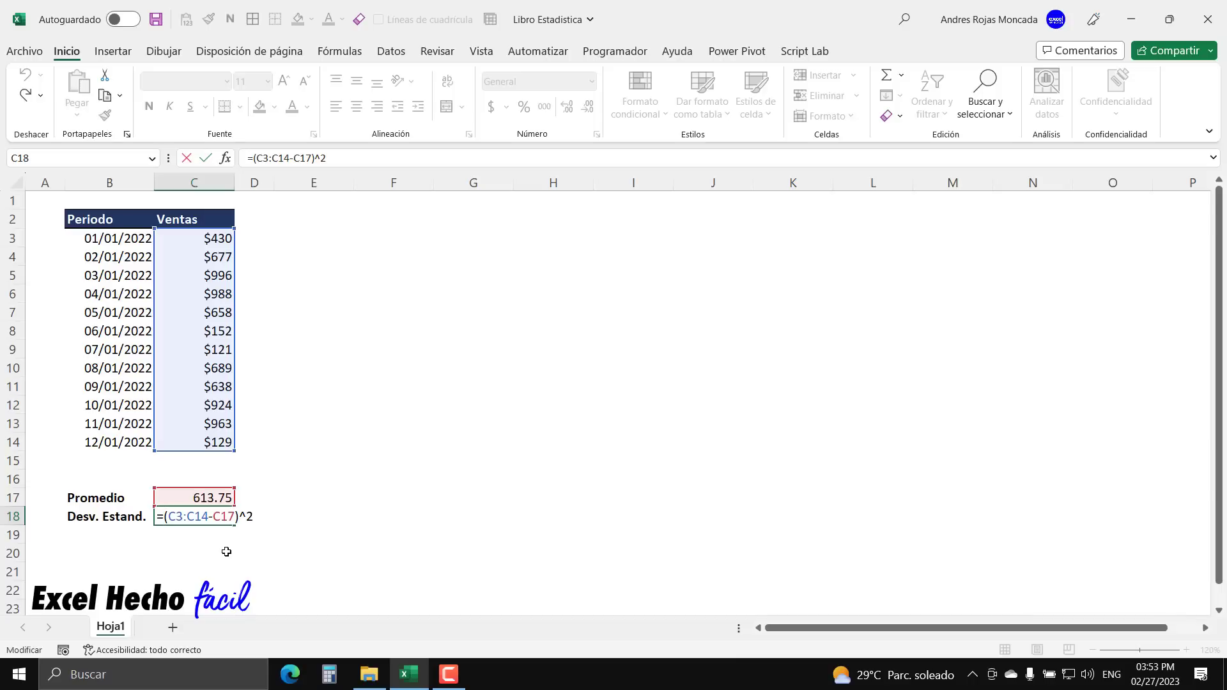
type("sum")
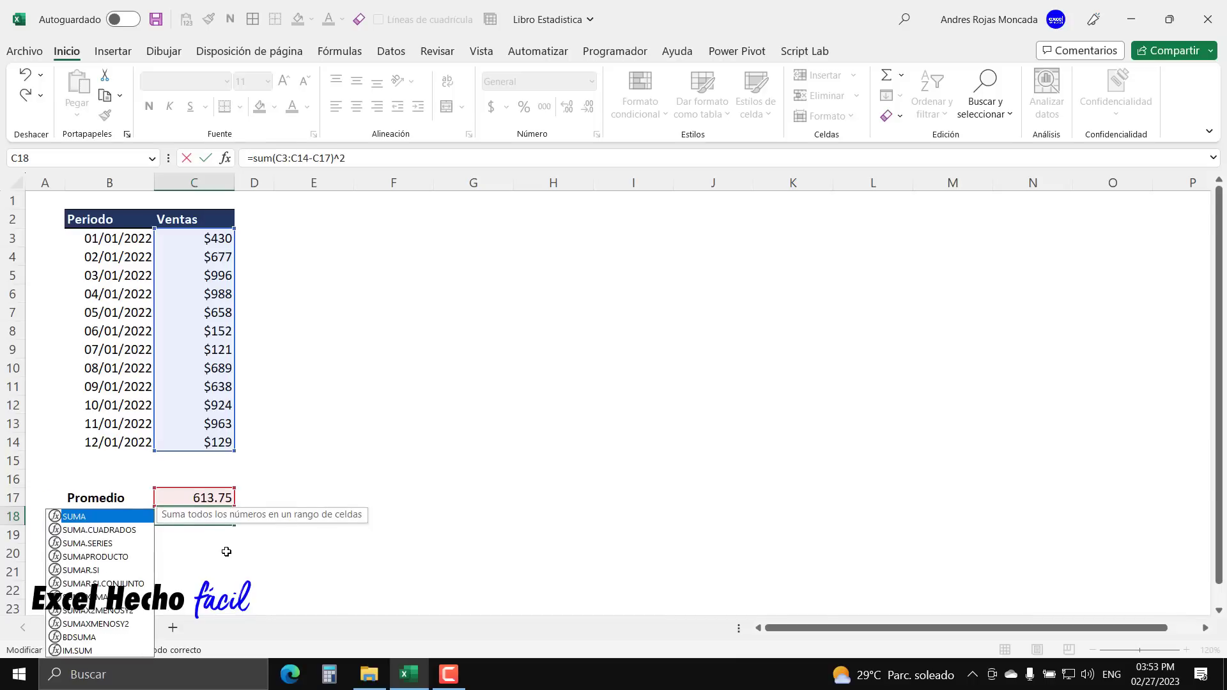
key("Tab")
type("(")
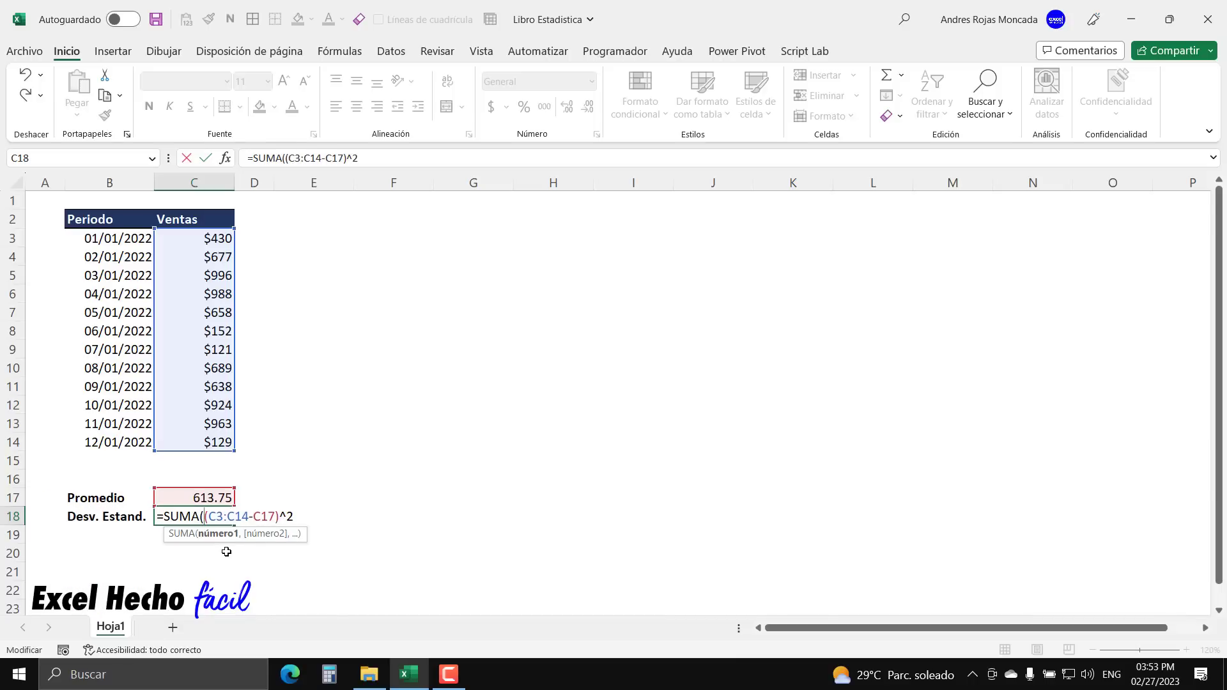
type(")")
key("F9")
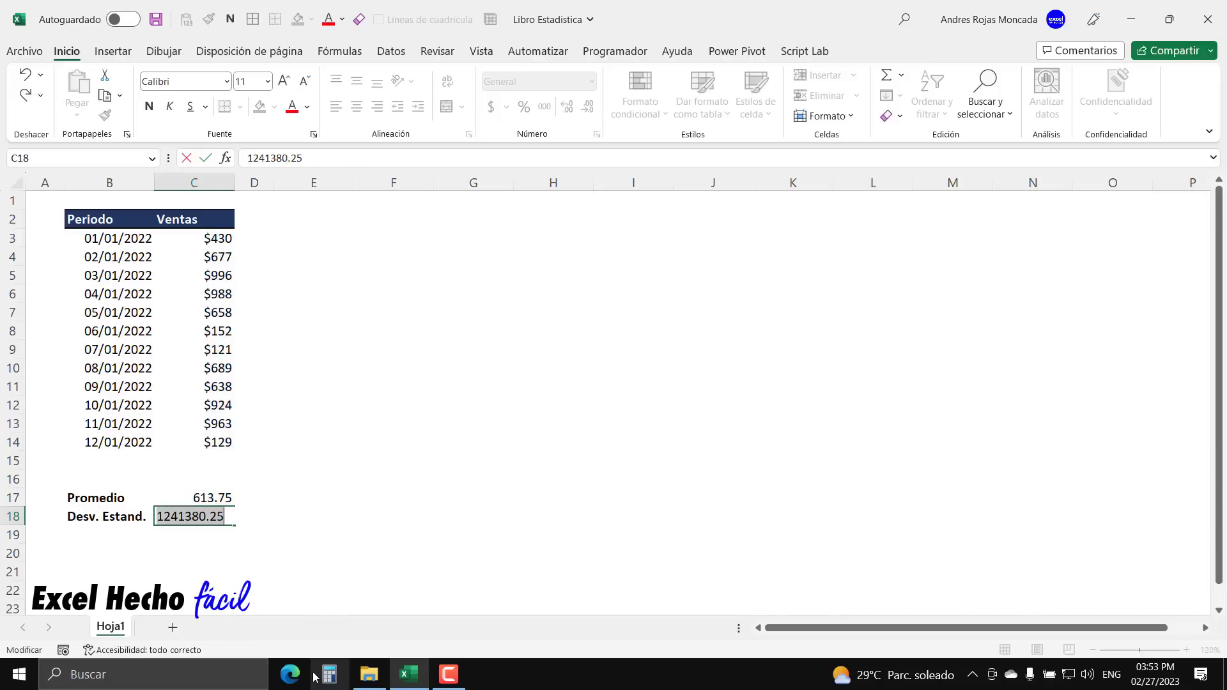
key("ctrl+z")
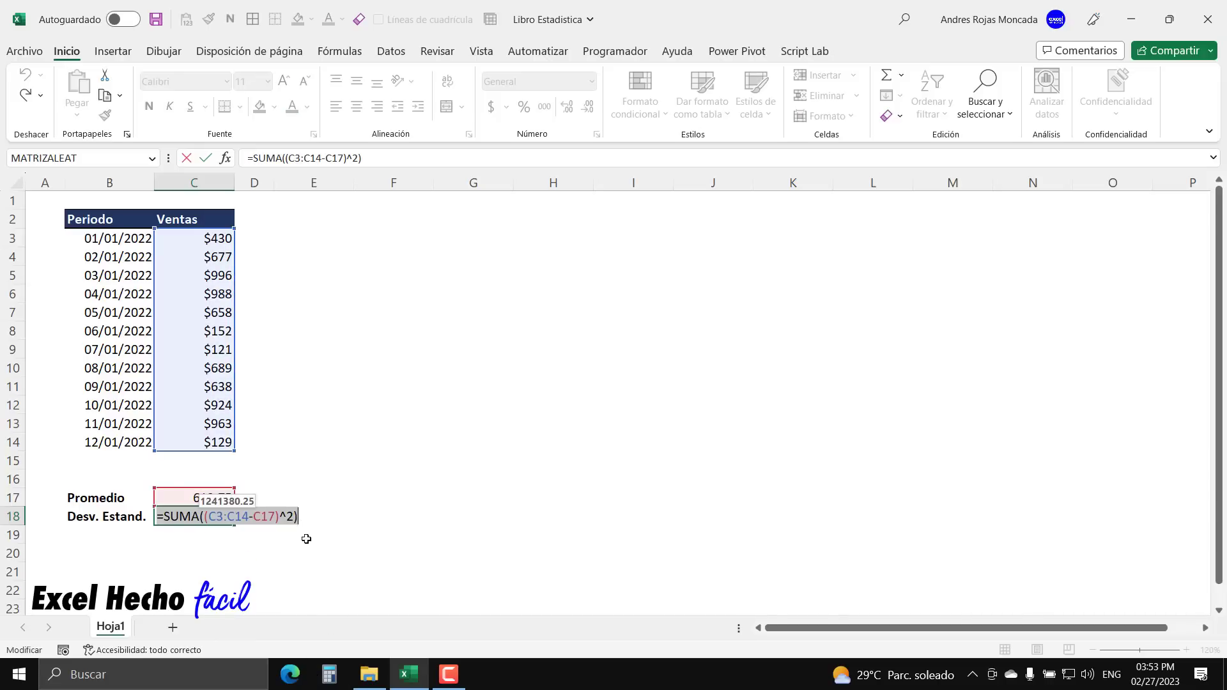
- Divide the sum of squared deviations in C18 by CONTAR(C3:C14)
type("/")
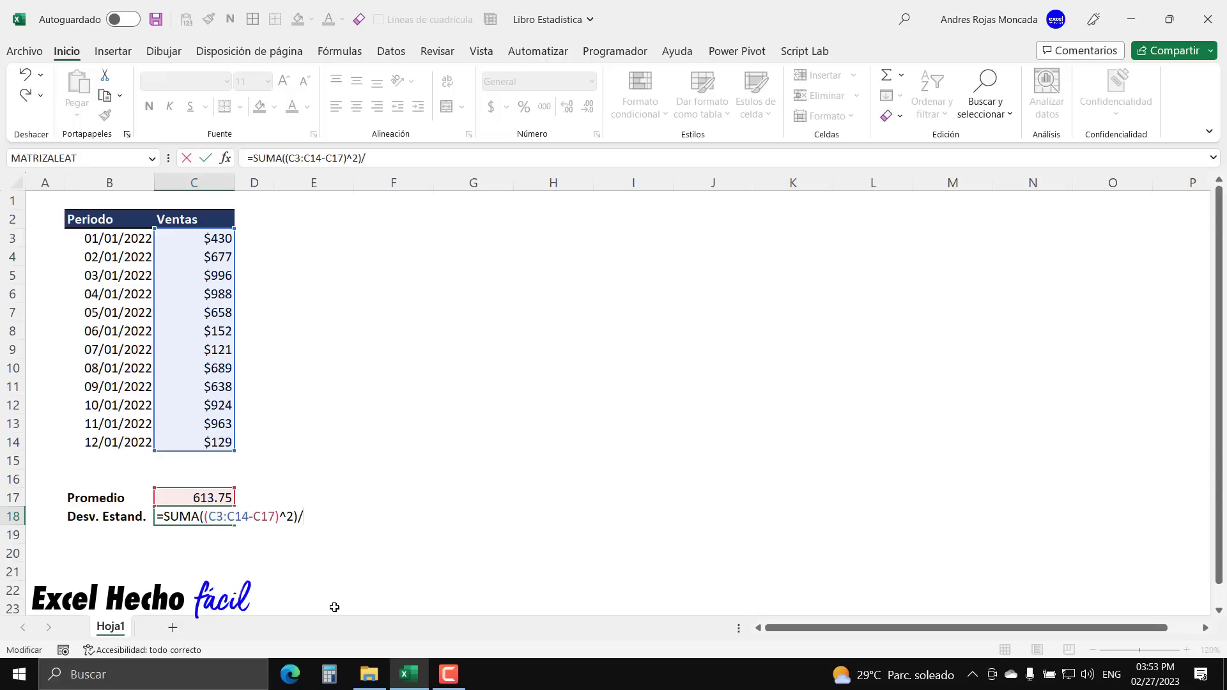
type("contar")
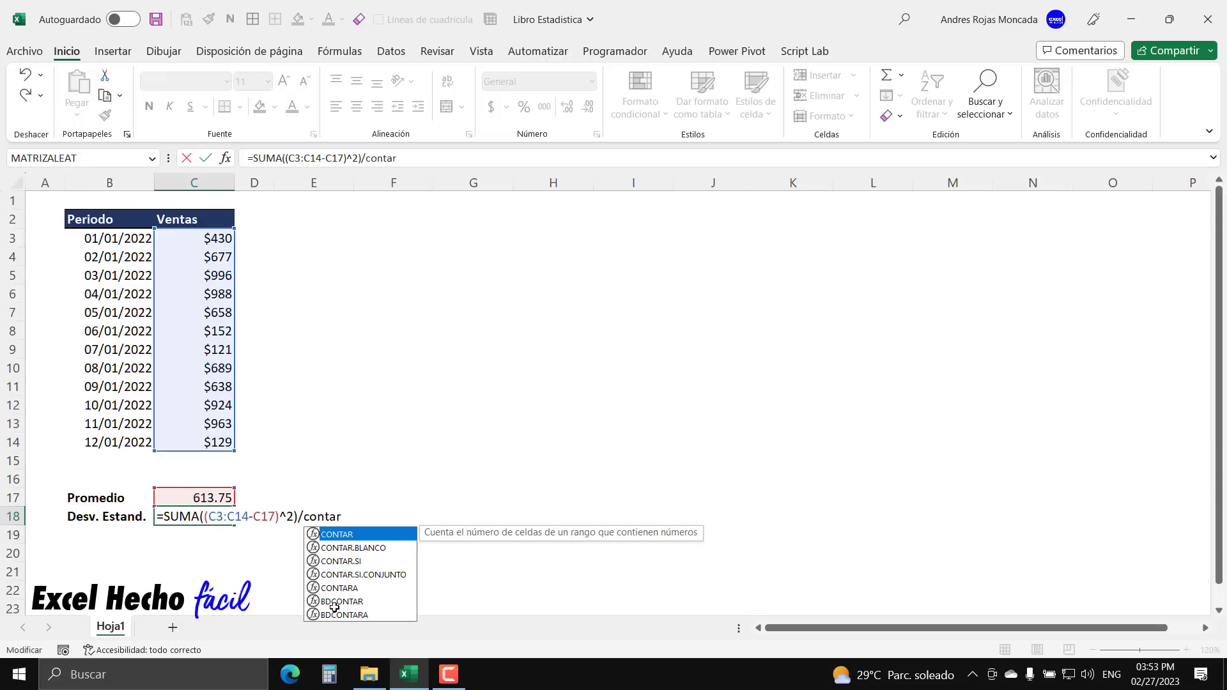
key("Tab")
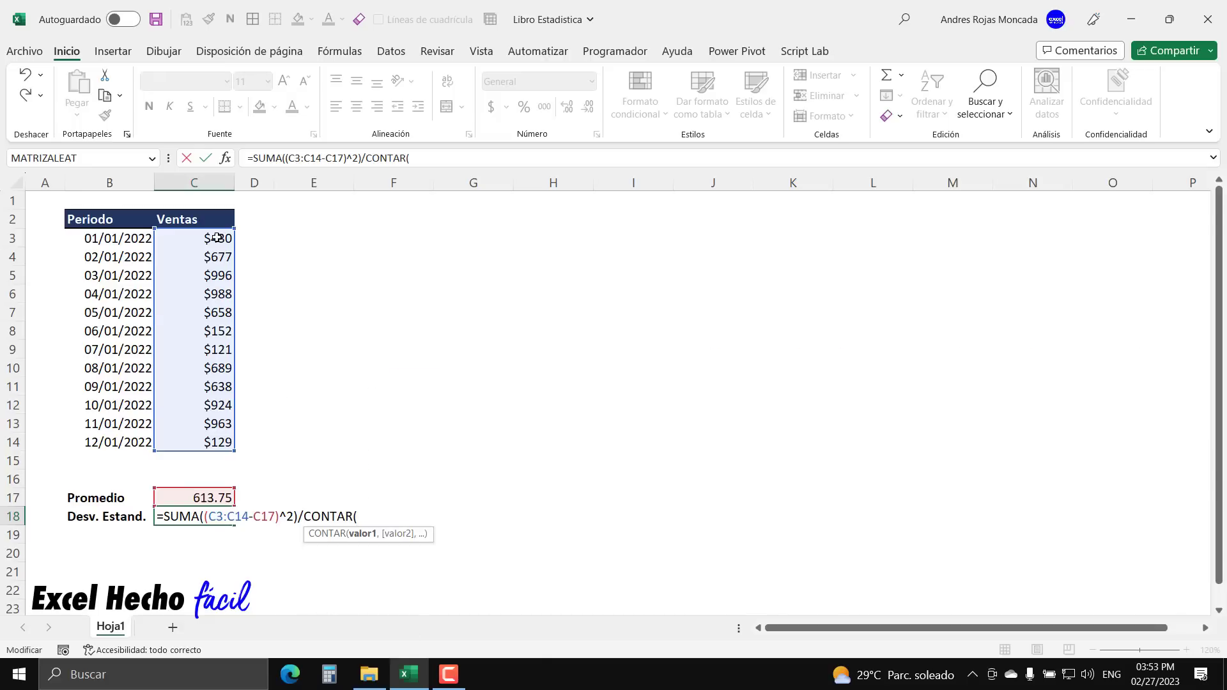
left_click_drag(217, 237, 222, 445)
type(")")
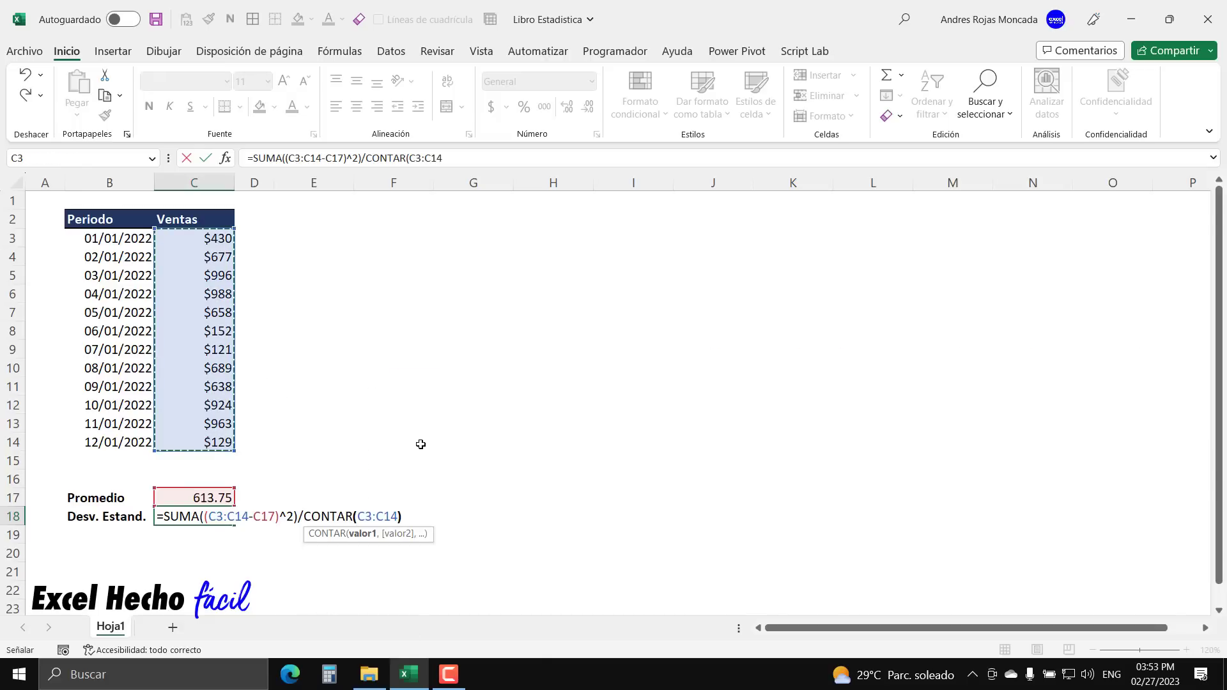
- Change the divisor in C18 to (CONTAR(C3:C14)-1), preview the evaluated formula, and restore the expression
left_click_drag(304, 516, 404, 517)
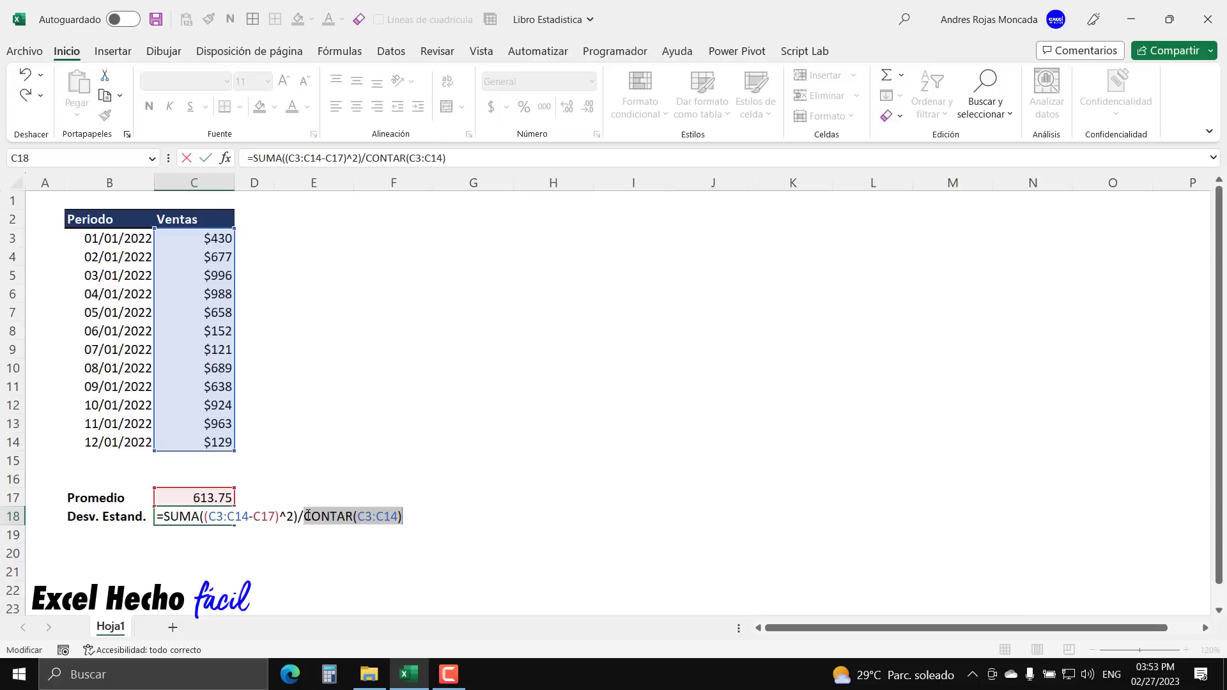
left_click(415, 512)
type("-1")
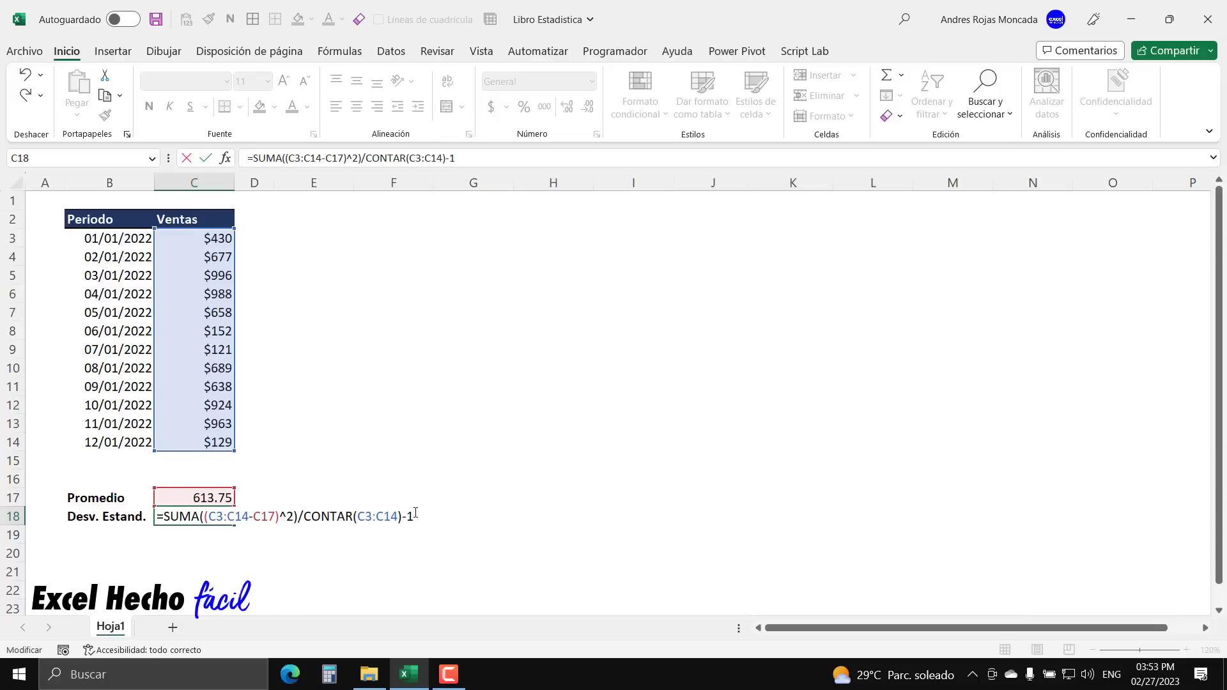
left_click(304, 515)
type("(")
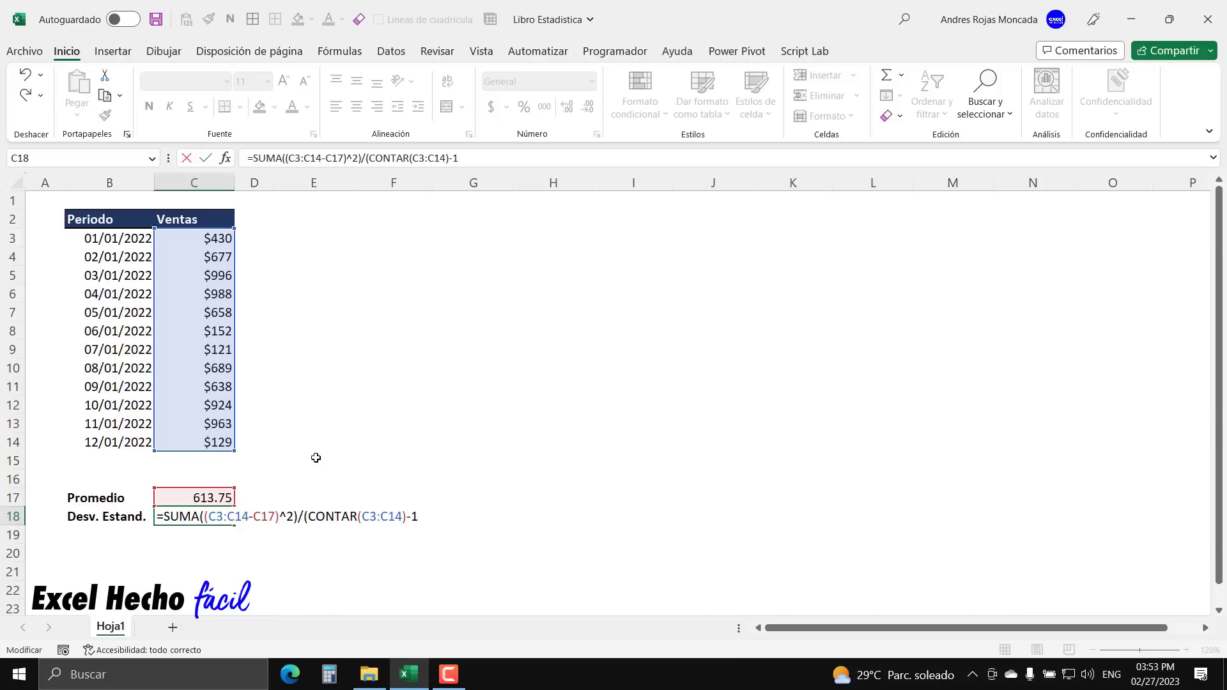
type(")")
key("F9")
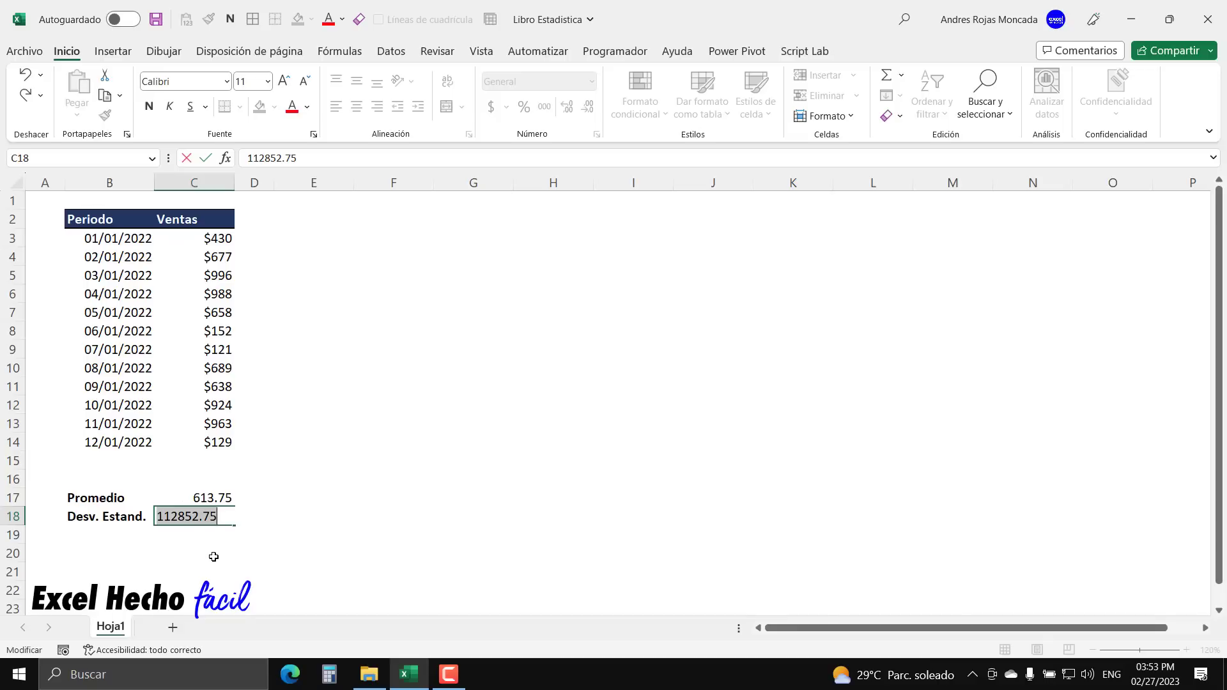
key("ctrl+z")
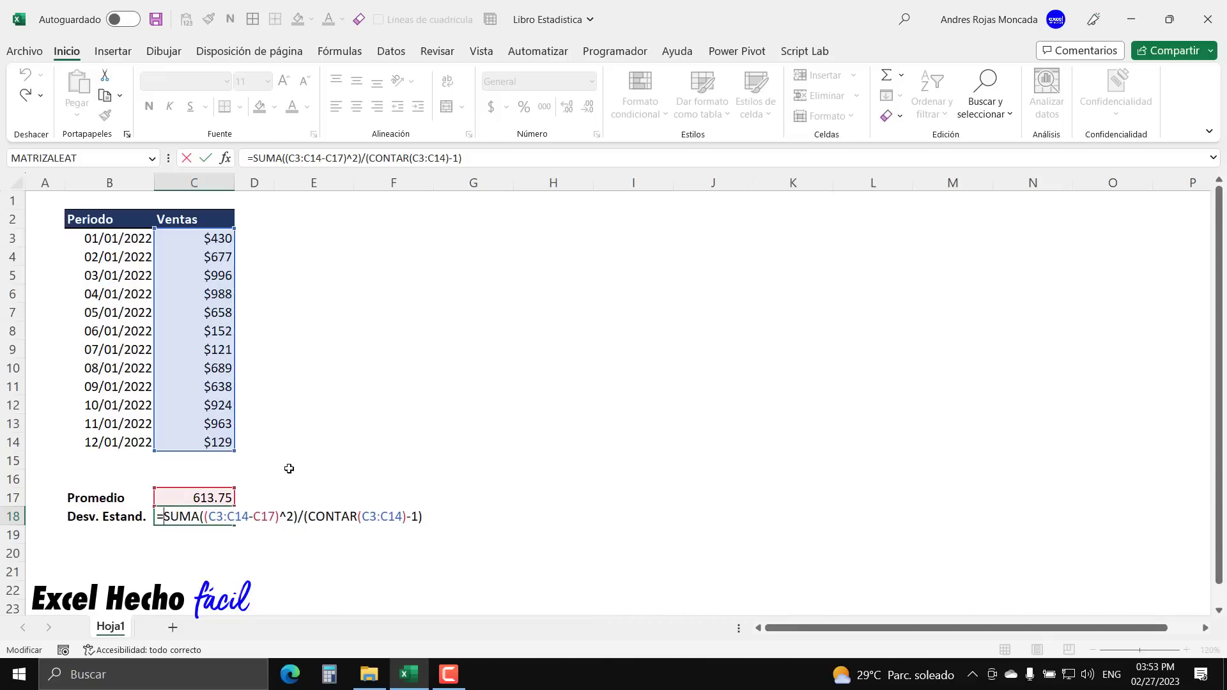
- Complete the standard deviation in C18 as =RAIZ(SUMA((C3:C14-C17)^2)/(CONTAR(C3:C14)-1)) and review it against the first Ventas value
type("RA")
key("Down")
key("Tab")
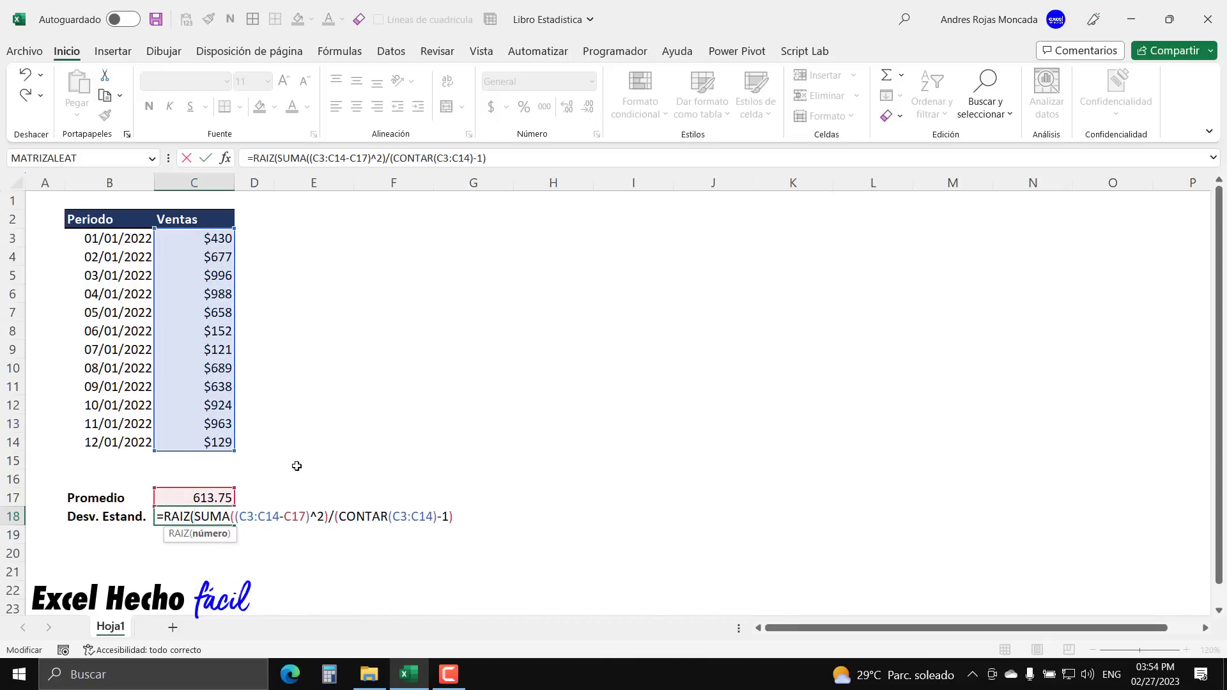
left_click(218, 536)
left_click(465, 518)
type(")")
key("Return")
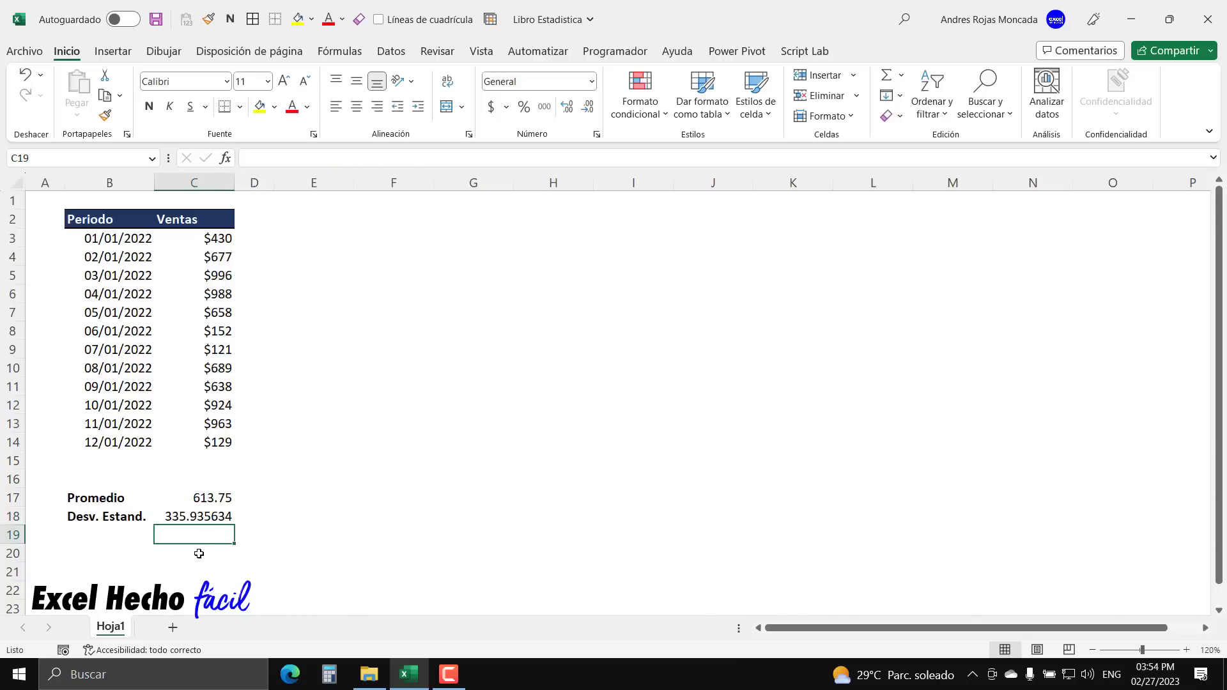
left_click(193, 519)
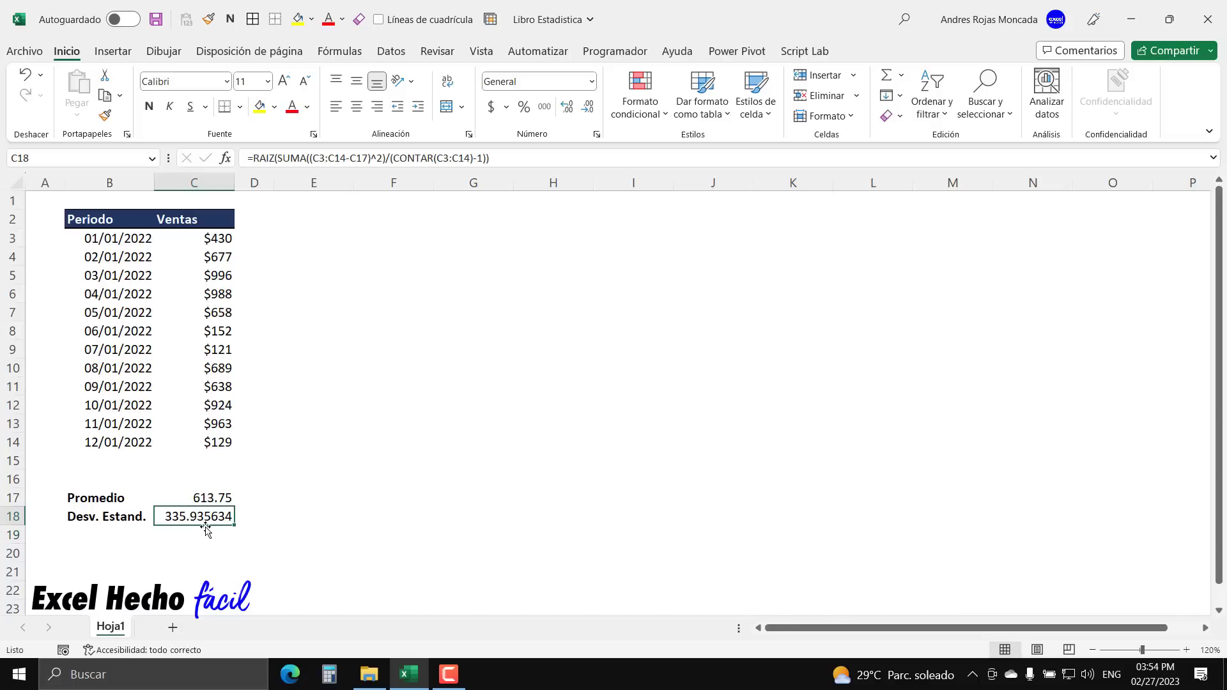
left_click(221, 239)
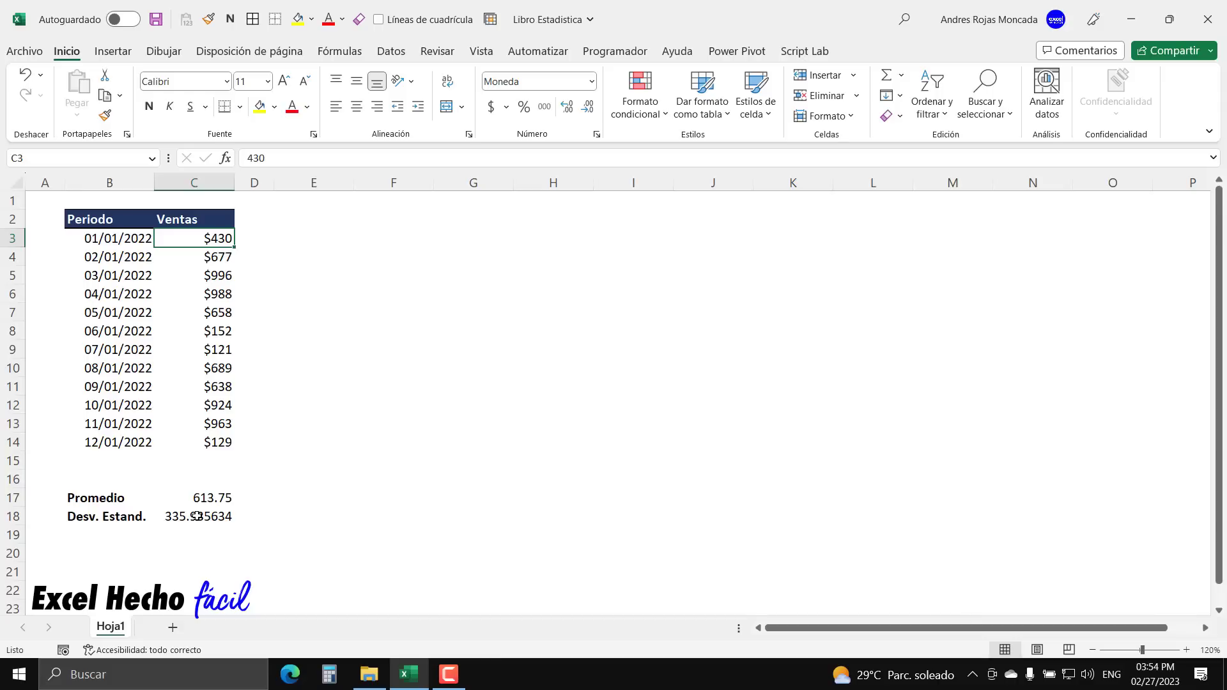
- Enter the label Error Tipico in cell B19, make it bold, and select the adjacent cell C19
left_click(113, 533)
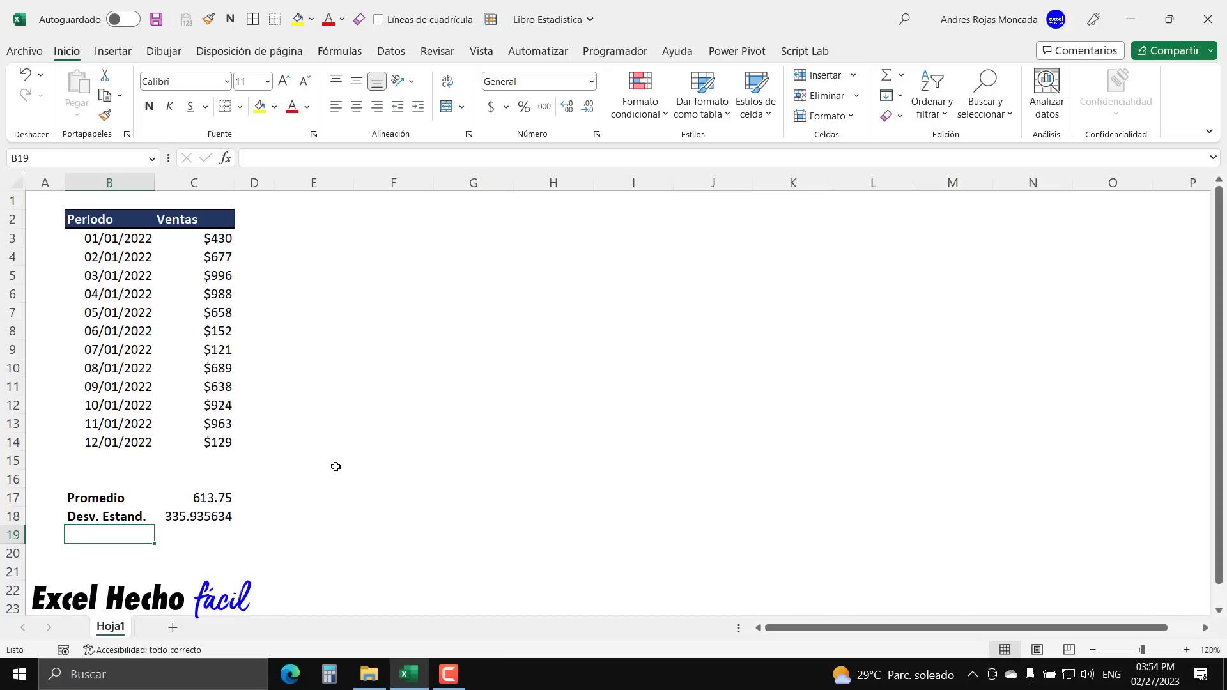
type("Error")
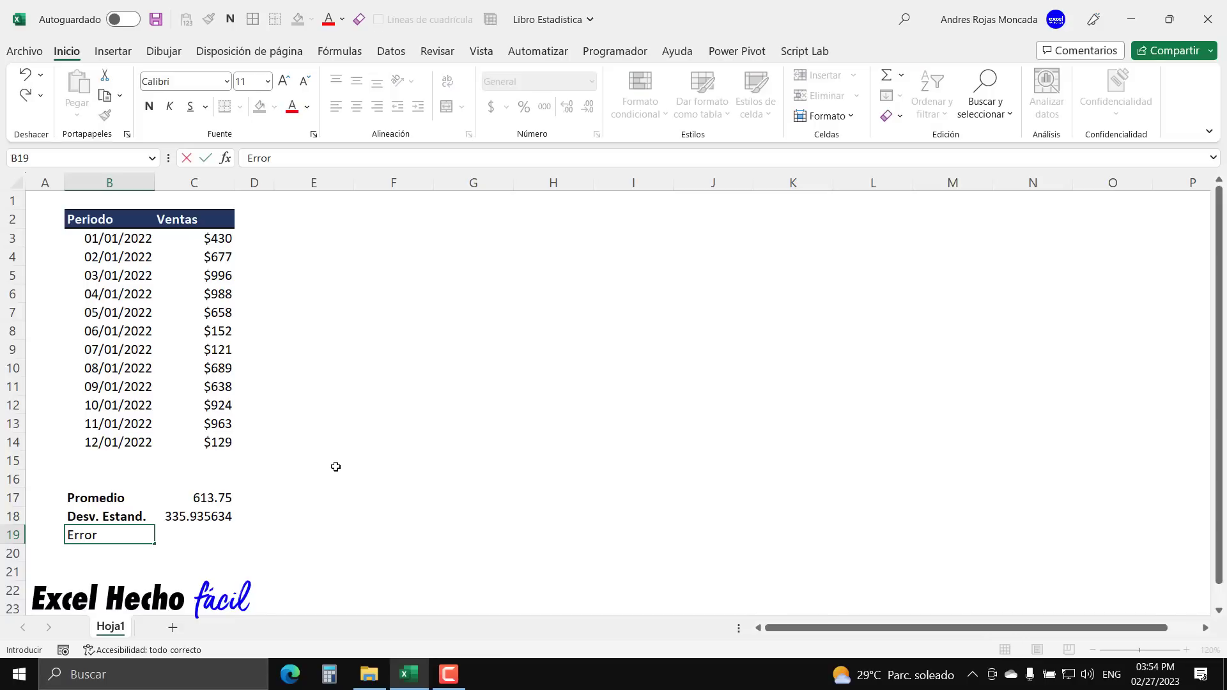
type(" Tipico")
key("ctrl+Return")
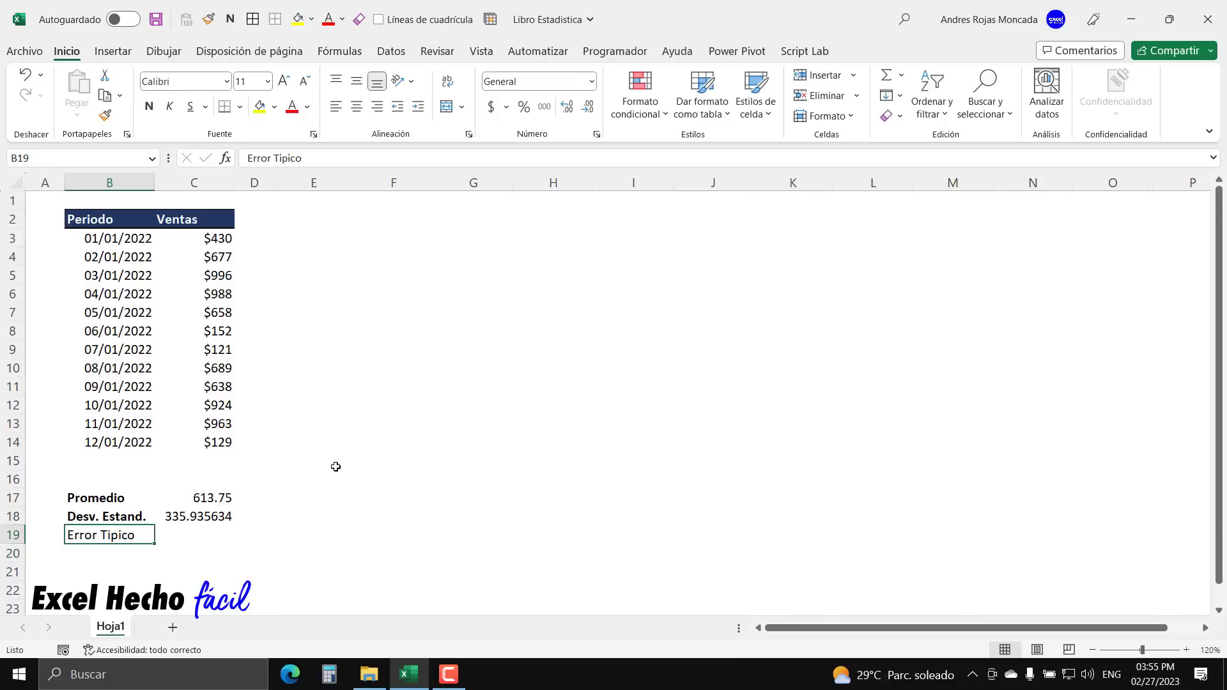
key("ctrl+n")
key("Right")
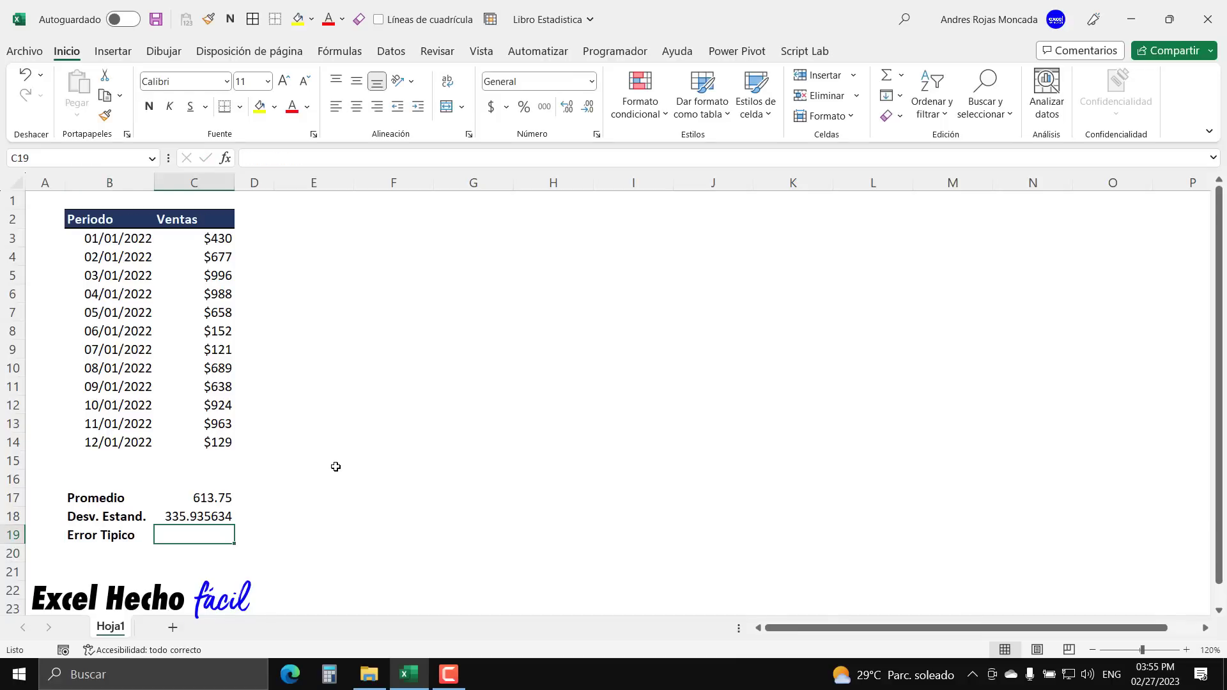
- Enter the standard error formula =C18/RAIZ(CONTAR(C3:C14)) in cell C19
type("=")
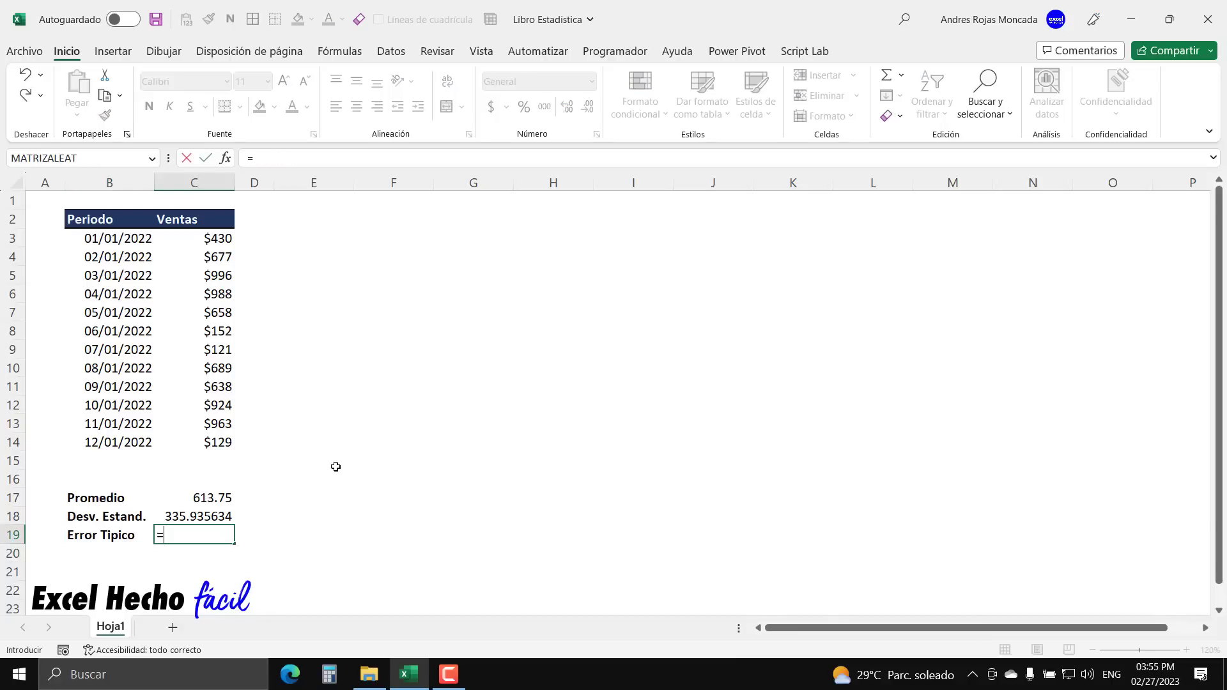
left_click(216, 515)
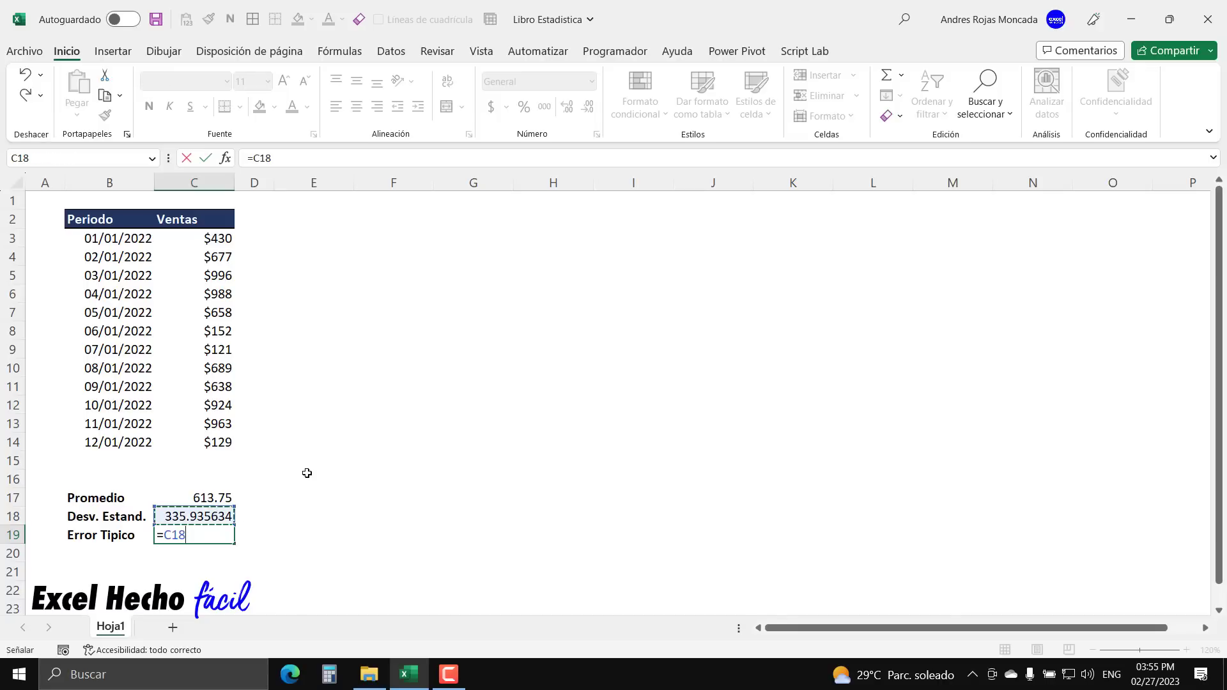
type("/ra")
key("Down")
key("Tab")
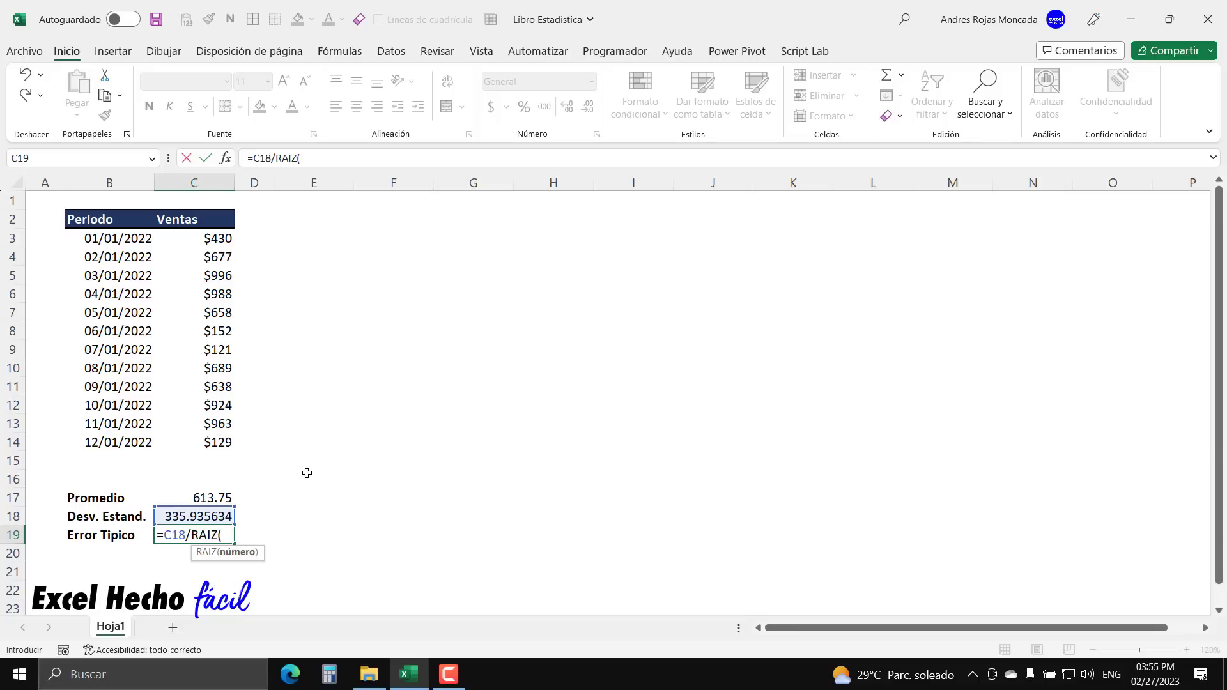
type("contar")
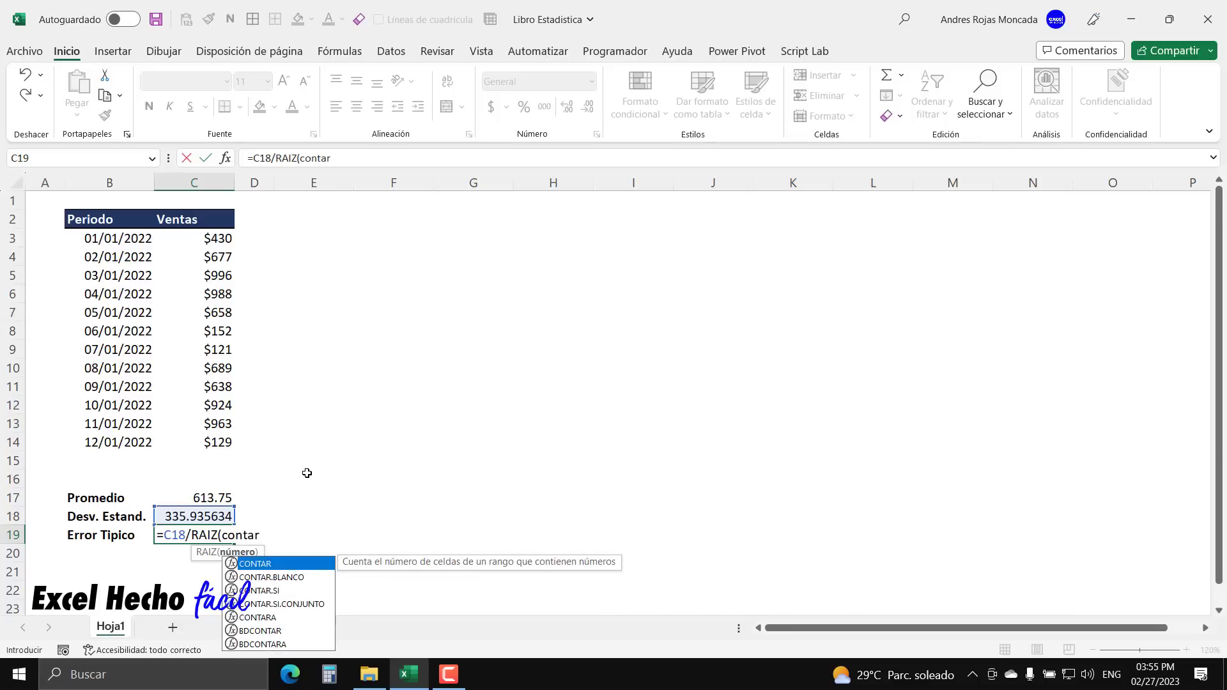
key("Tab")
left_click_drag(204, 236, 221, 445)
type("))")
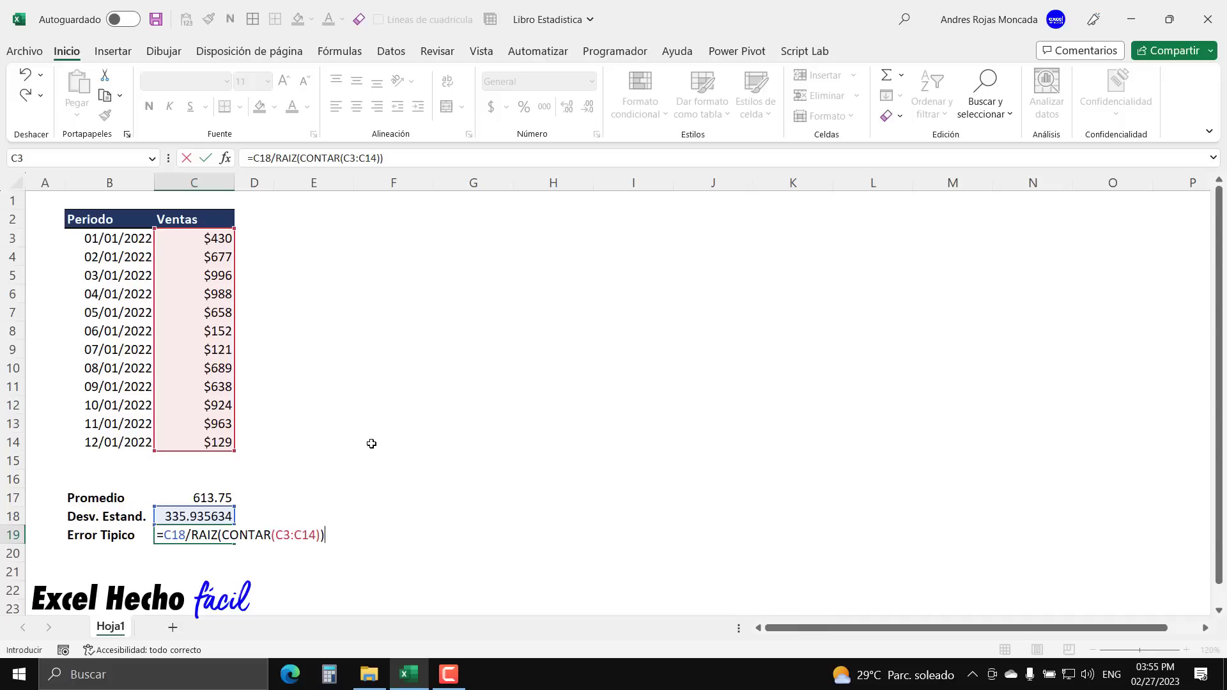
key("Return")
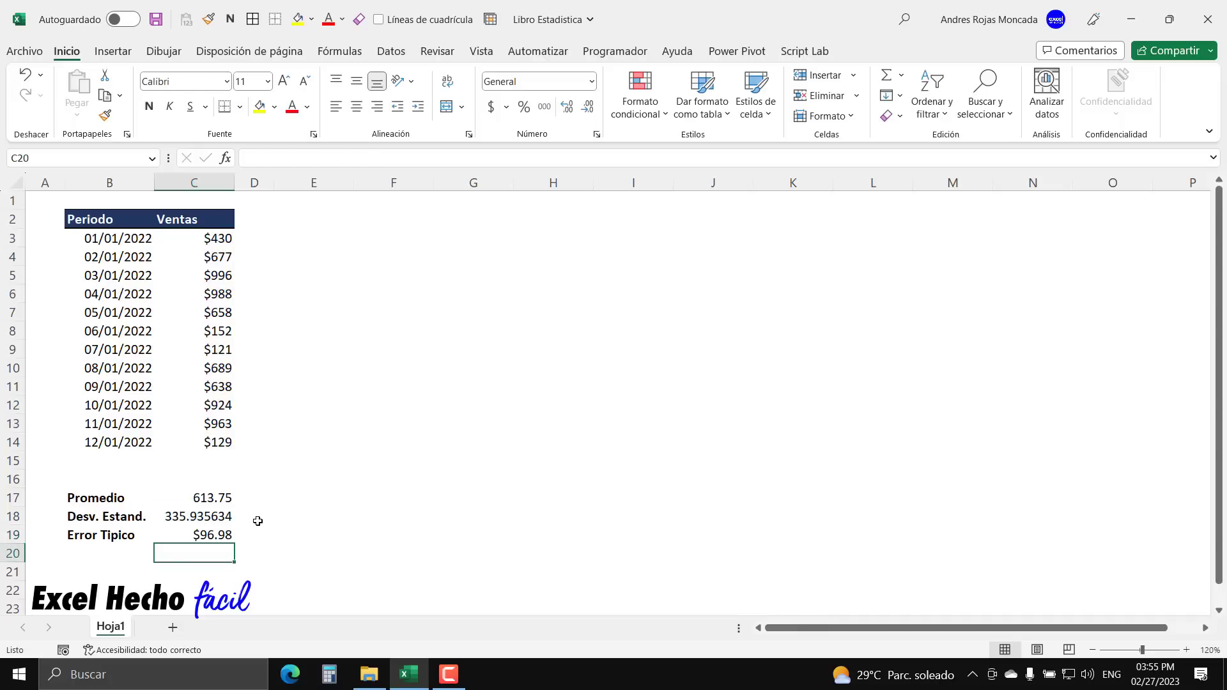
- Copy the number format of the Promedio value in C17 to the Error Tipico value in C19
left_click(218, 537)
left_click(215, 499)
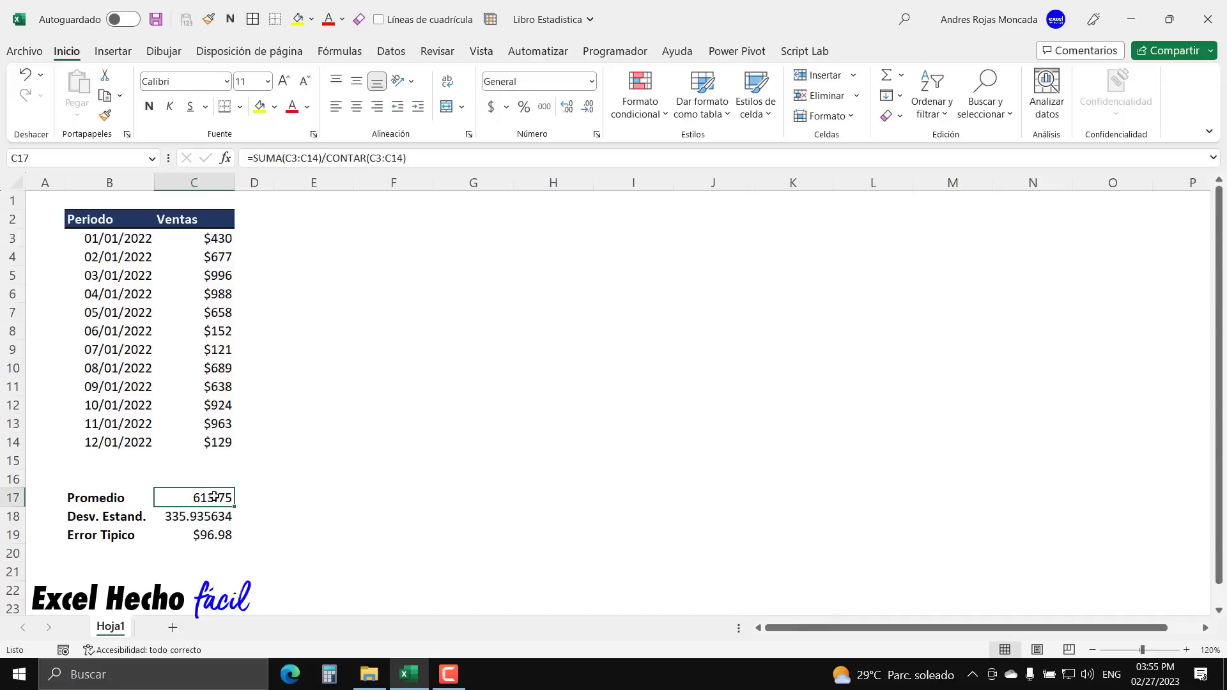
left_click(104, 115)
left_click(195, 535)
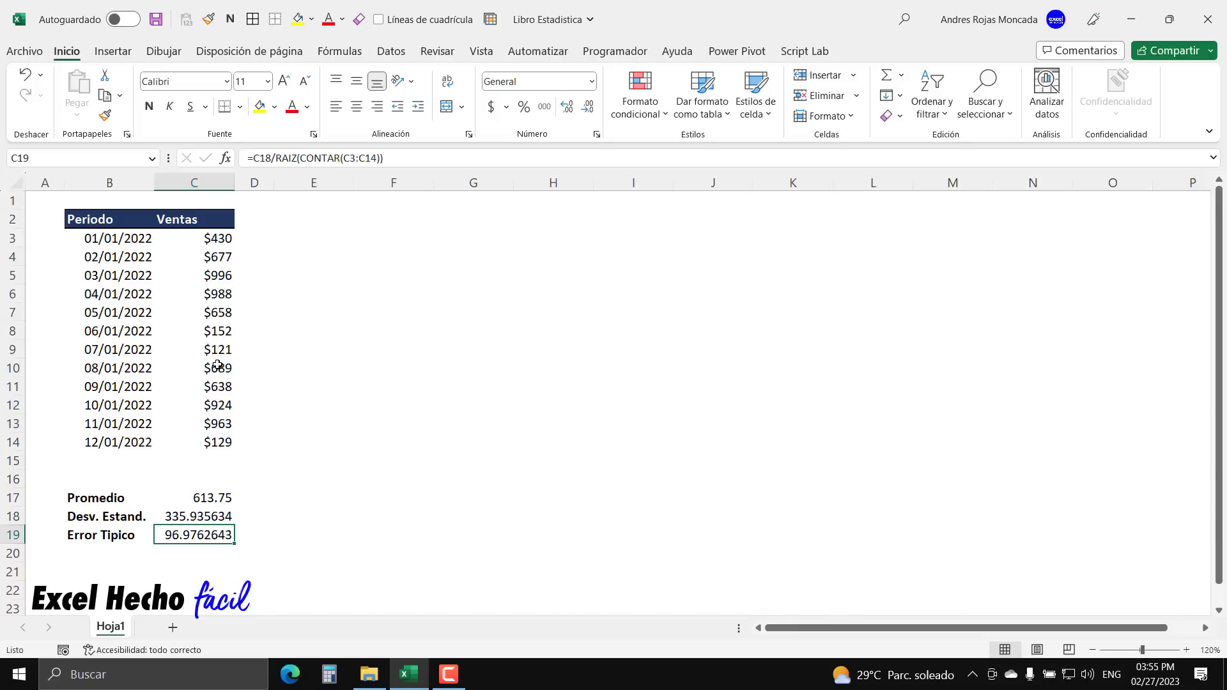
- Select cell E2 and enable the Excel add-in Herramientas para análisis
left_click(334, 213)
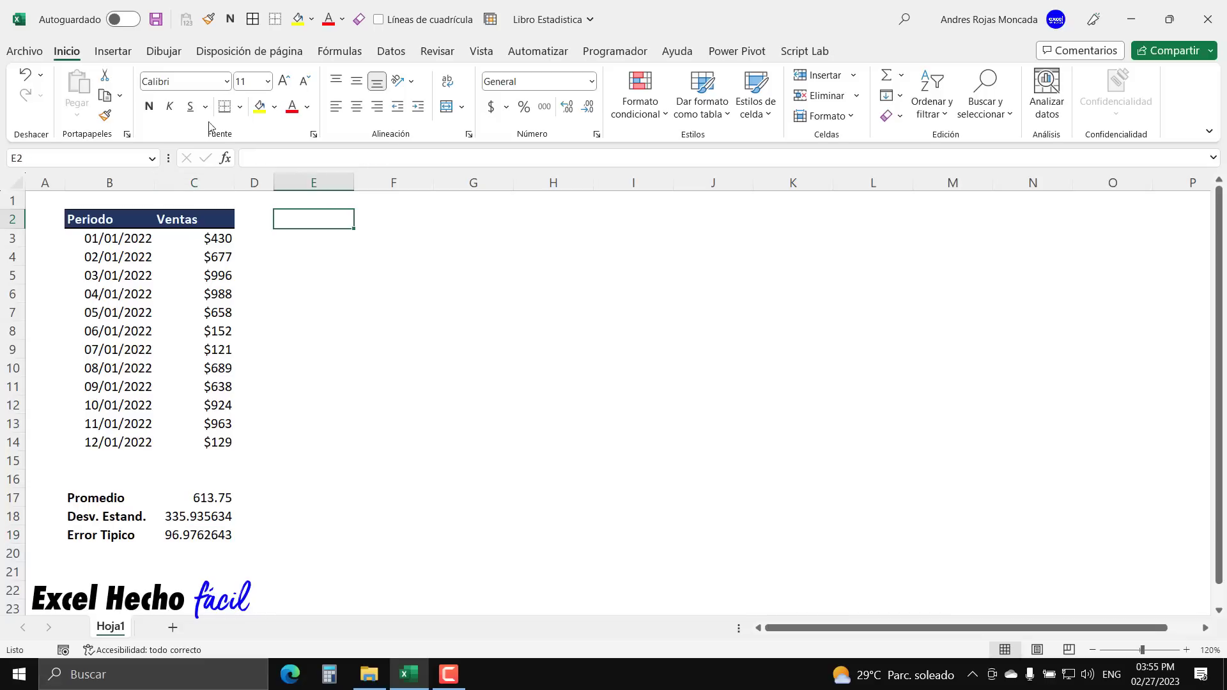
left_click(24, 53)
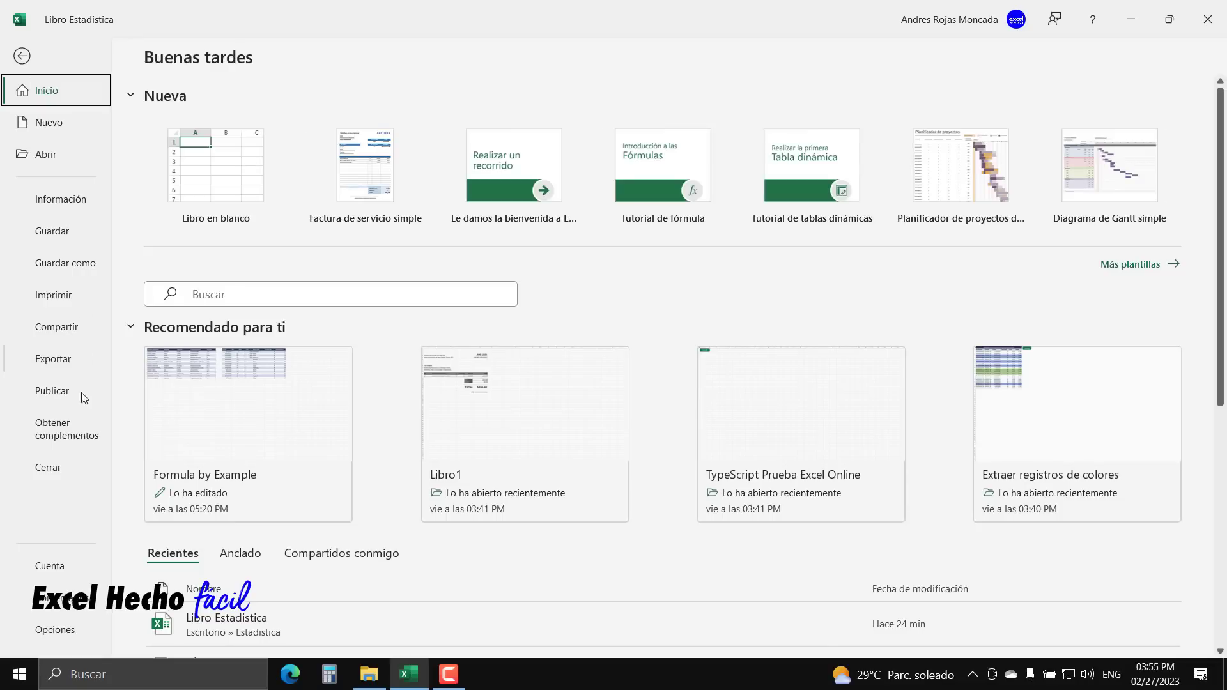
left_click(72, 630)
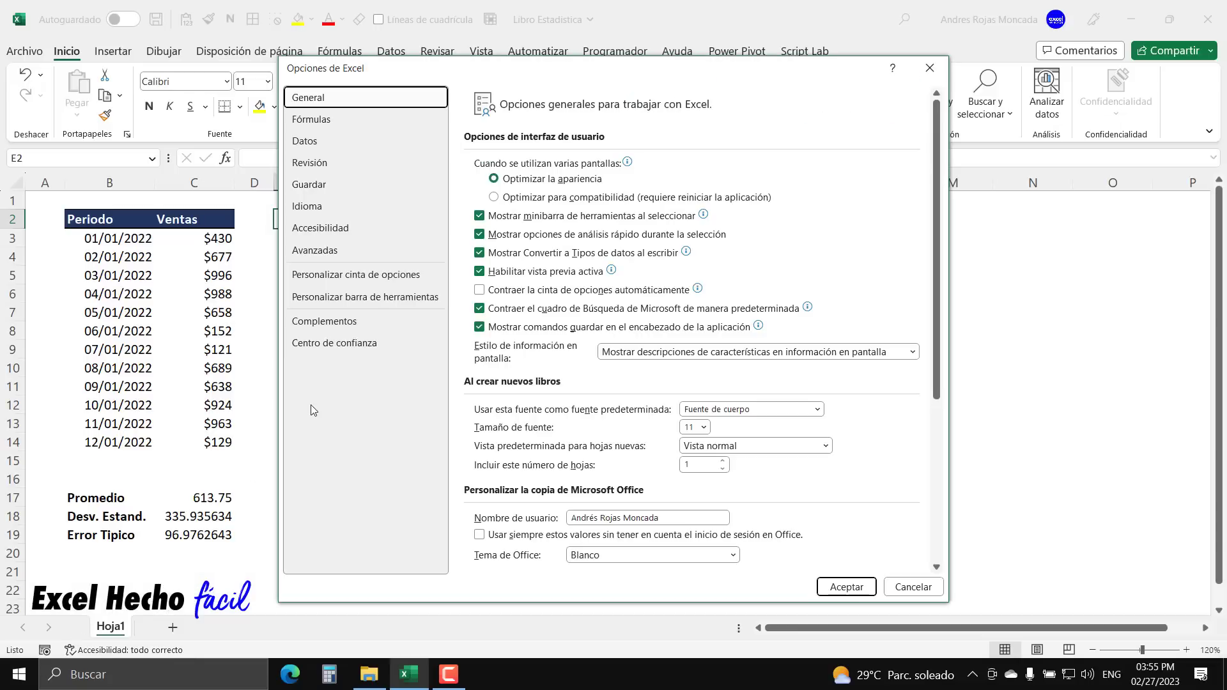
left_click(313, 332)
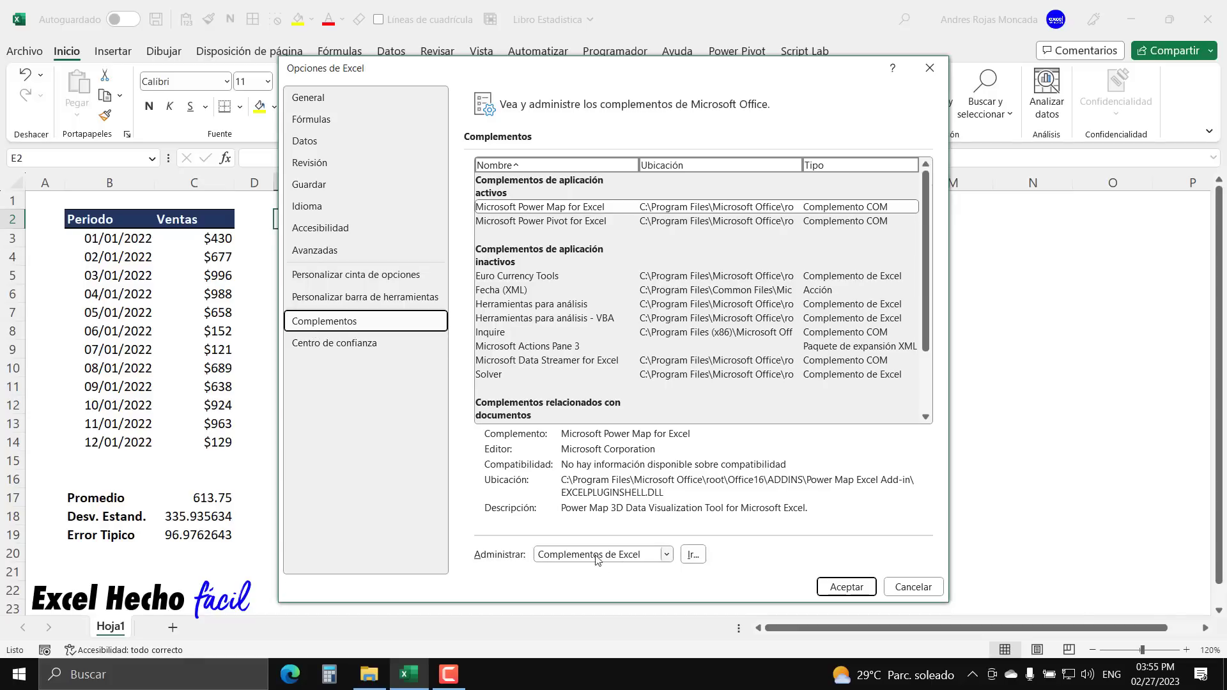
left_click(690, 556)
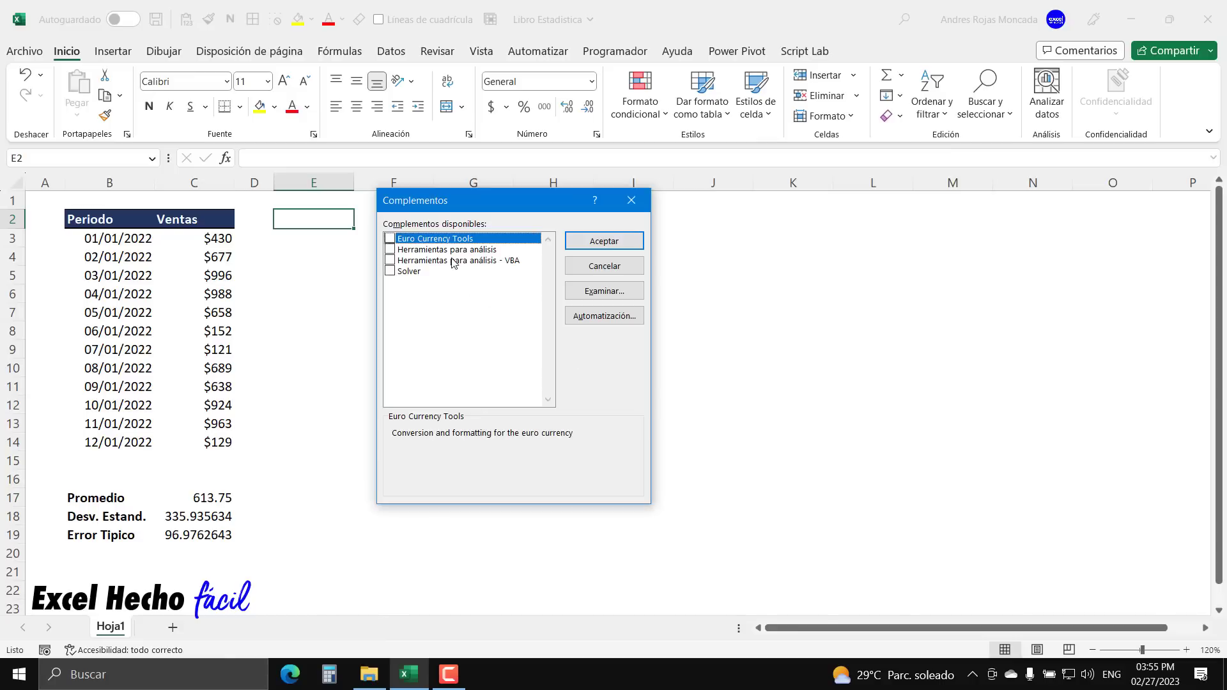
left_click(391, 251)
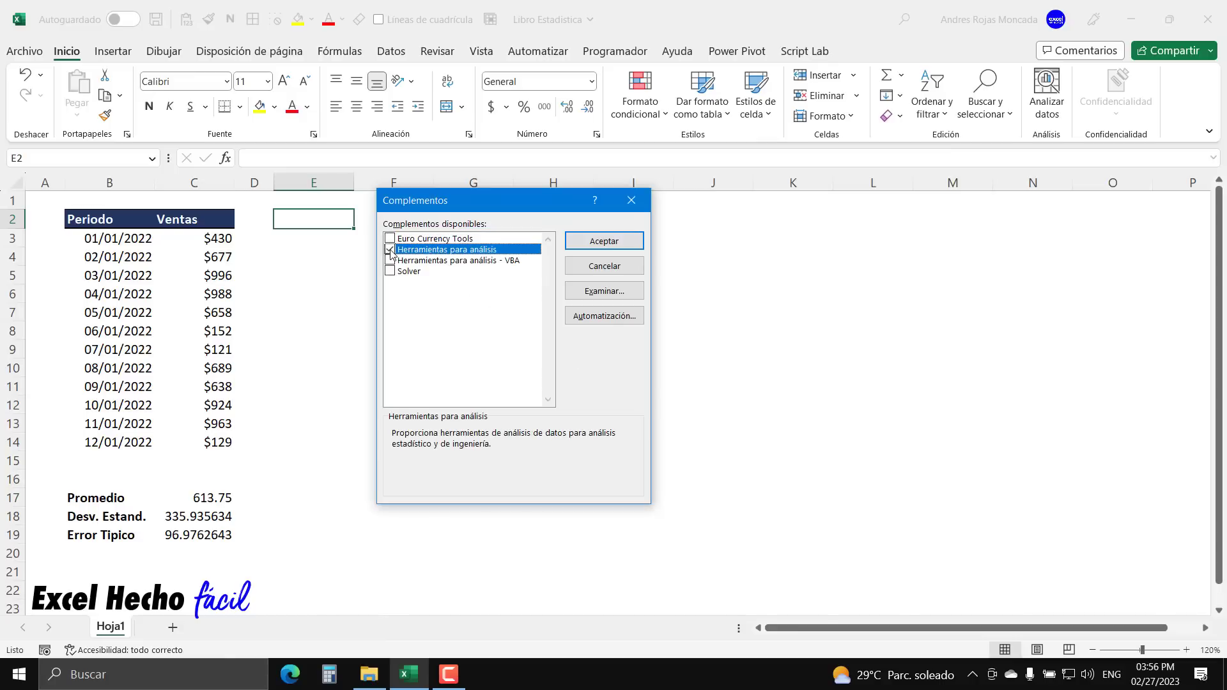
left_click(587, 245)
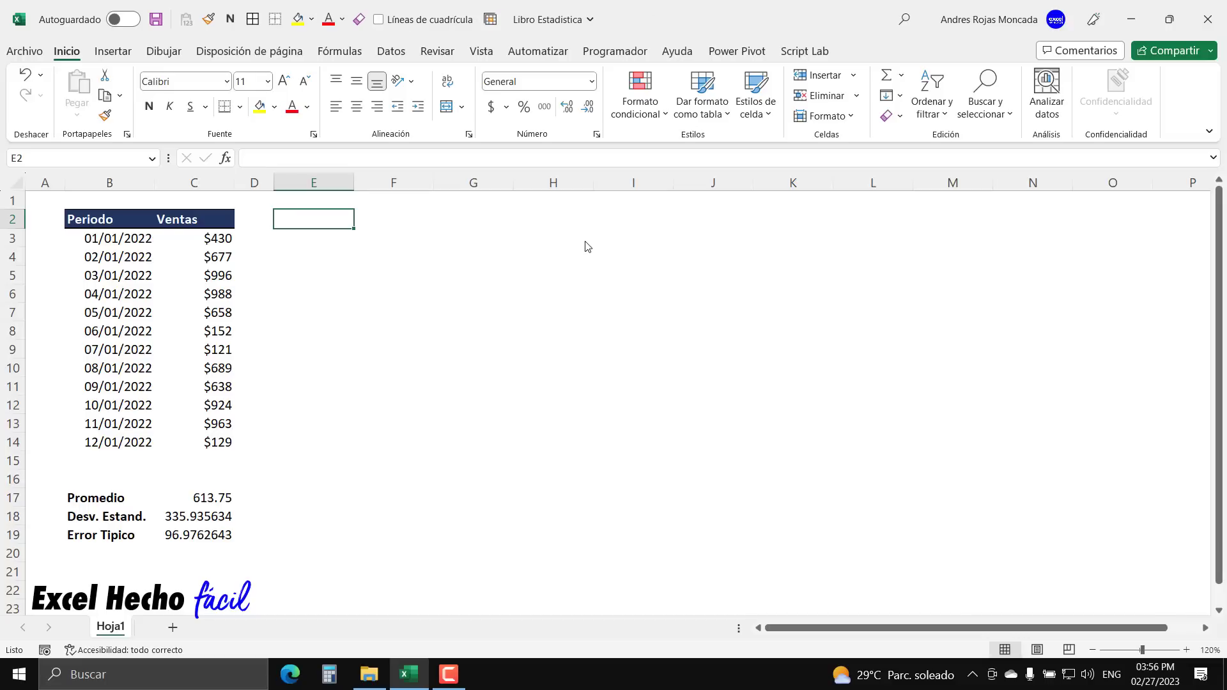
- Start the Estadística descriptiva function from the Análisis de datos tools
left_click(391, 51)
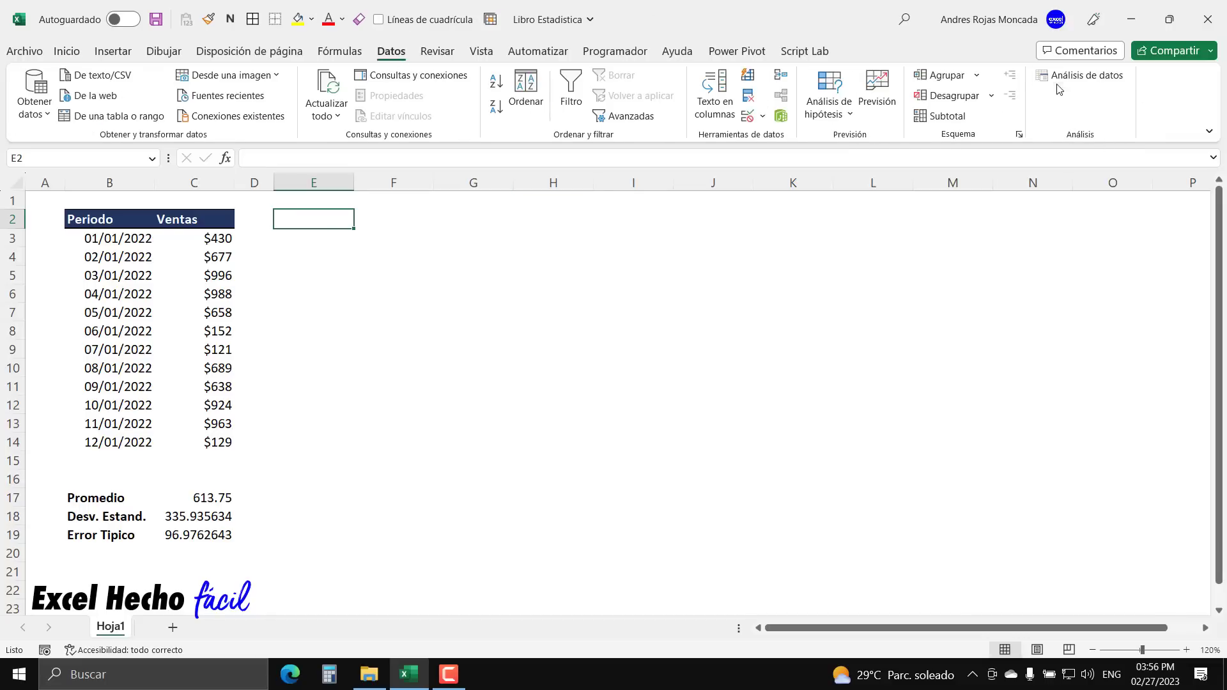
left_click(1097, 76)
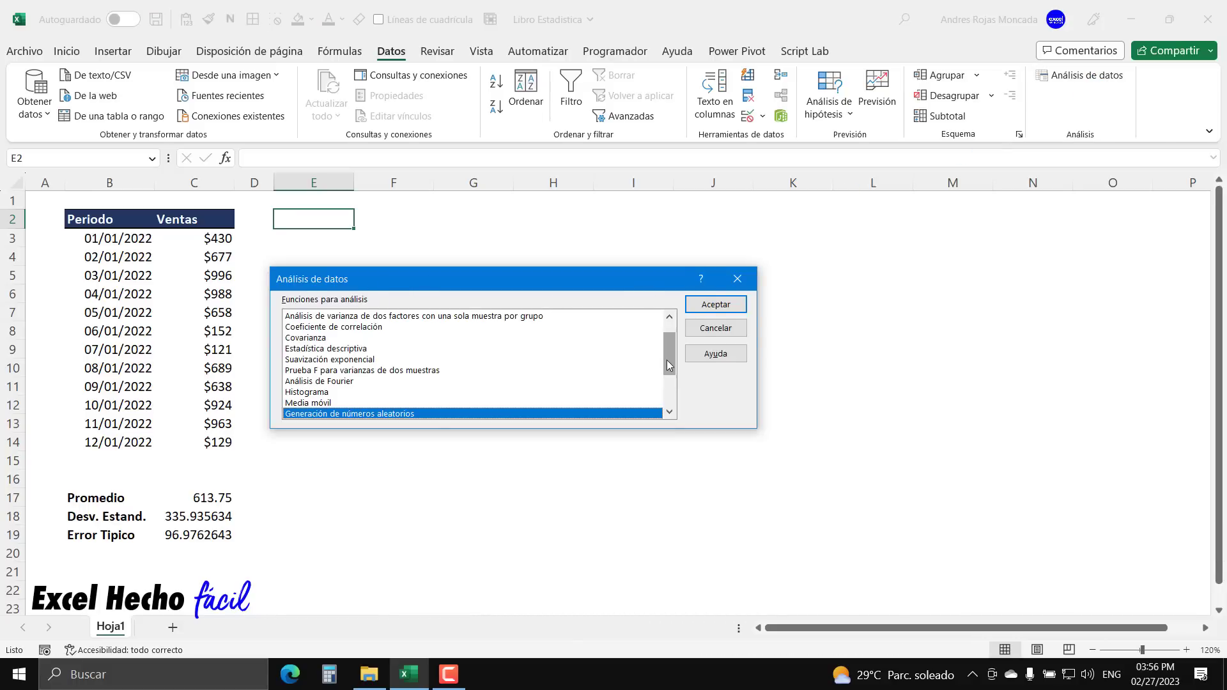
left_click_drag(667, 365, 681, 336)
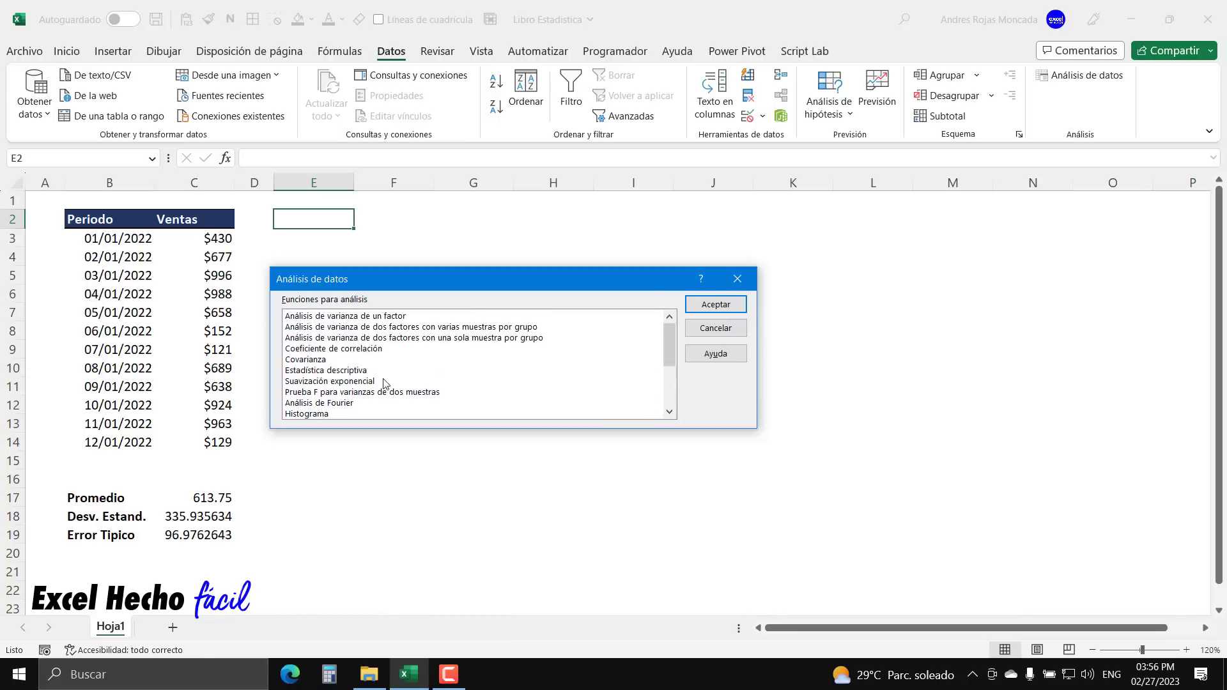
left_click(355, 372)
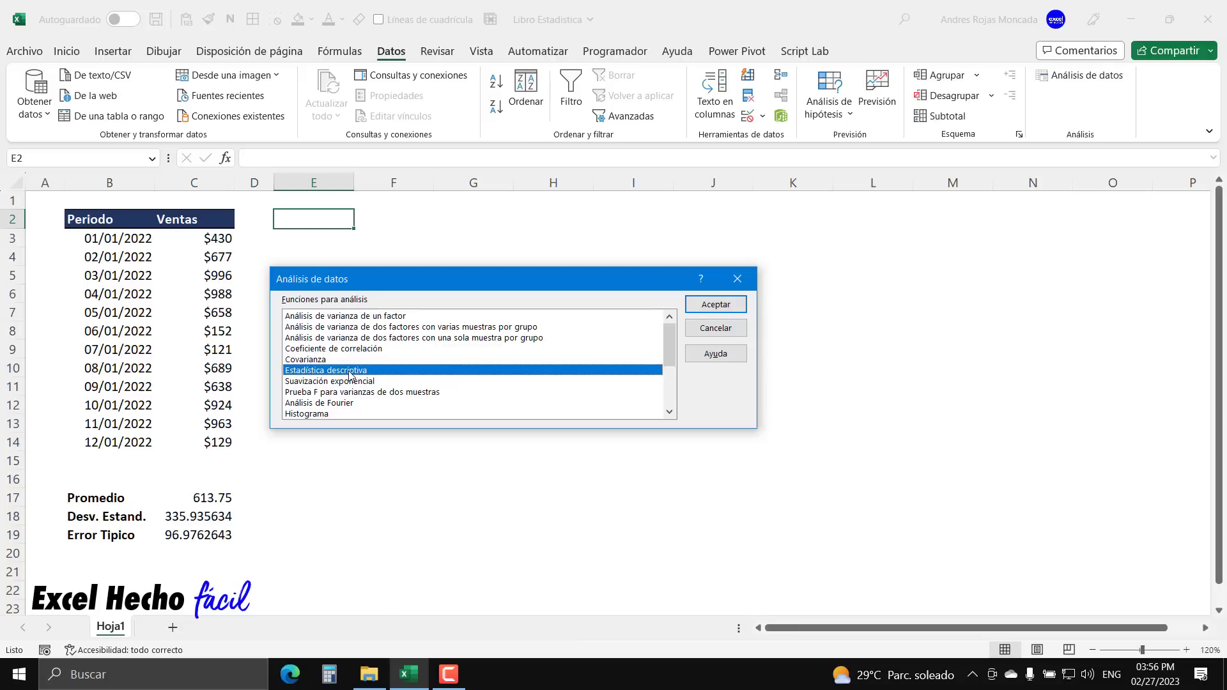
left_click(711, 304)
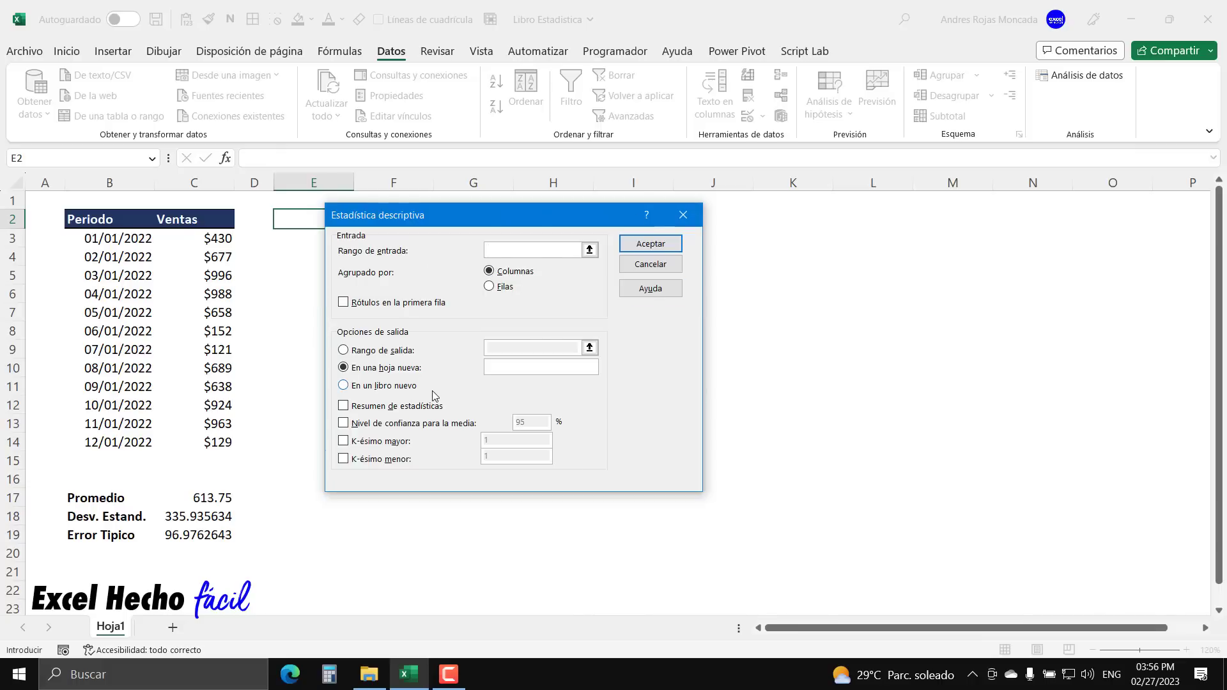
- Set the input range to $C$2:$C$14 and mark that the first row contains labels
left_click(589, 250)
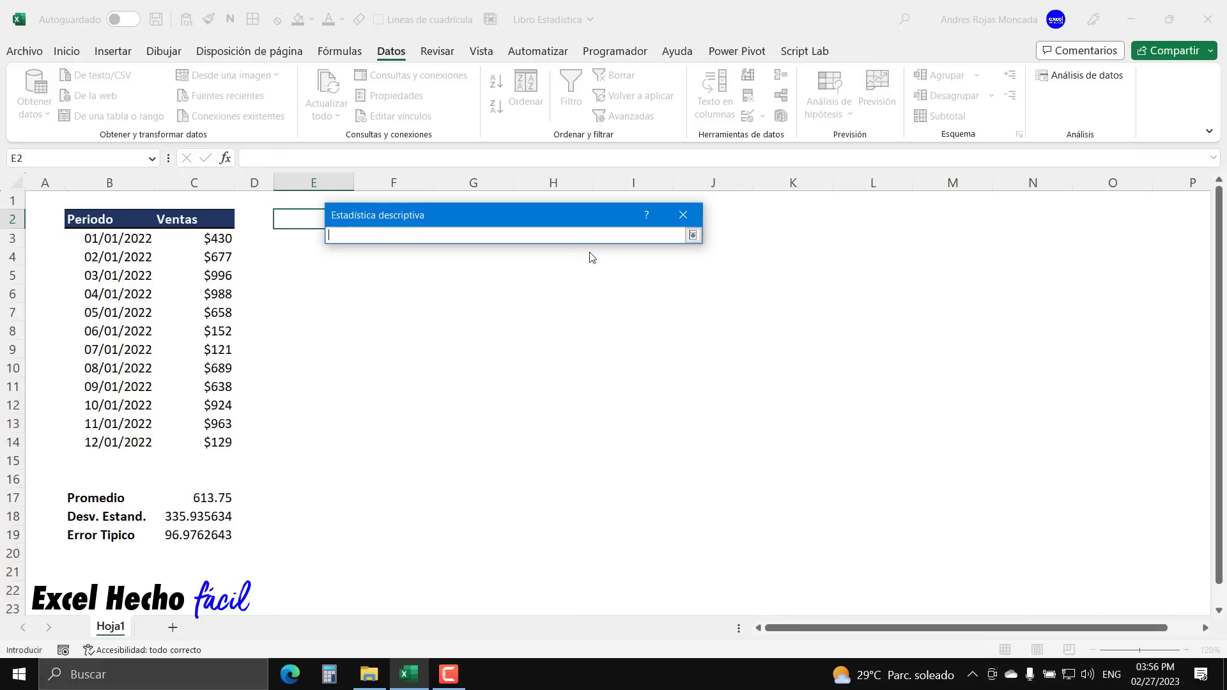
left_click(207, 218)
left_click_drag(207, 238, 230, 442)
left_click(693, 235)
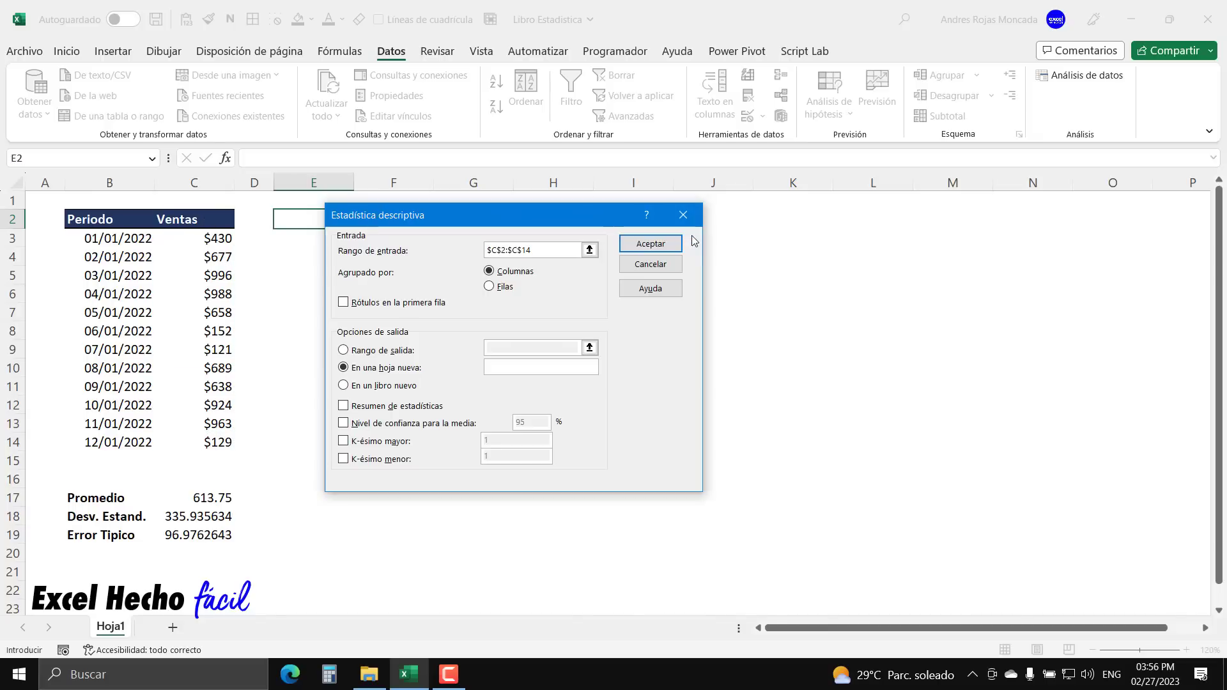
left_click(344, 303)
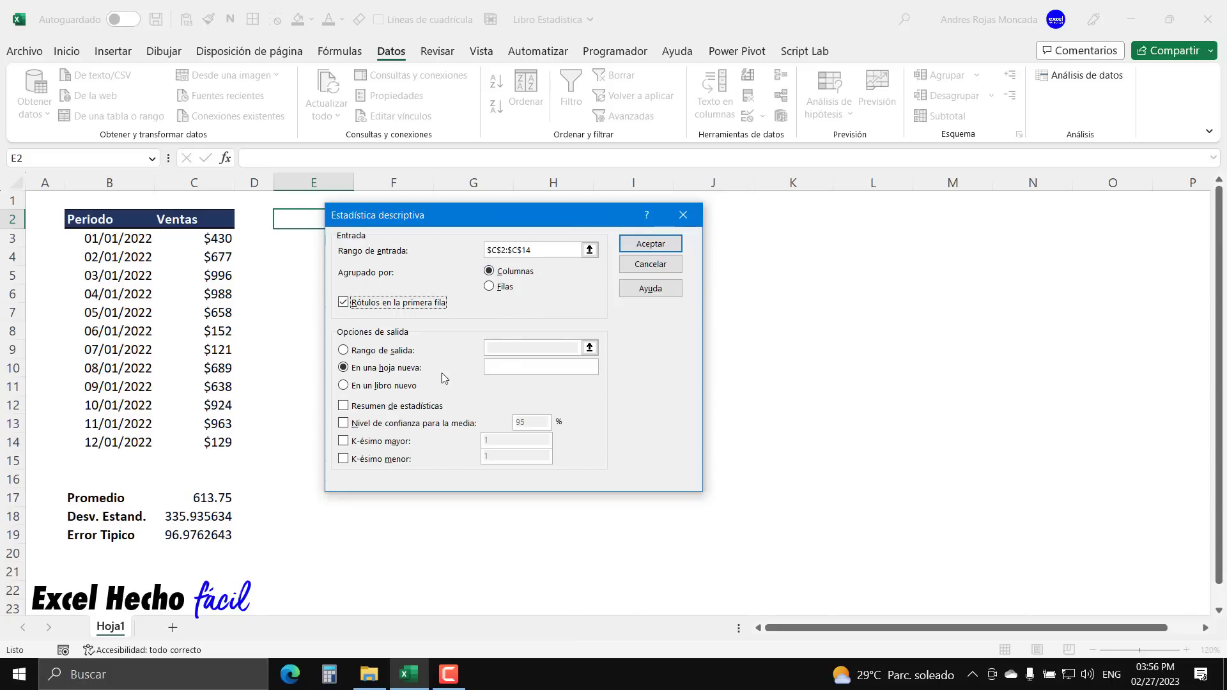
- Send the analysis output to a range on the current sheet starting at cell $E$2
left_click(366, 350)
left_click_drag(544, 209, 679, 224)
left_click(671, 360)
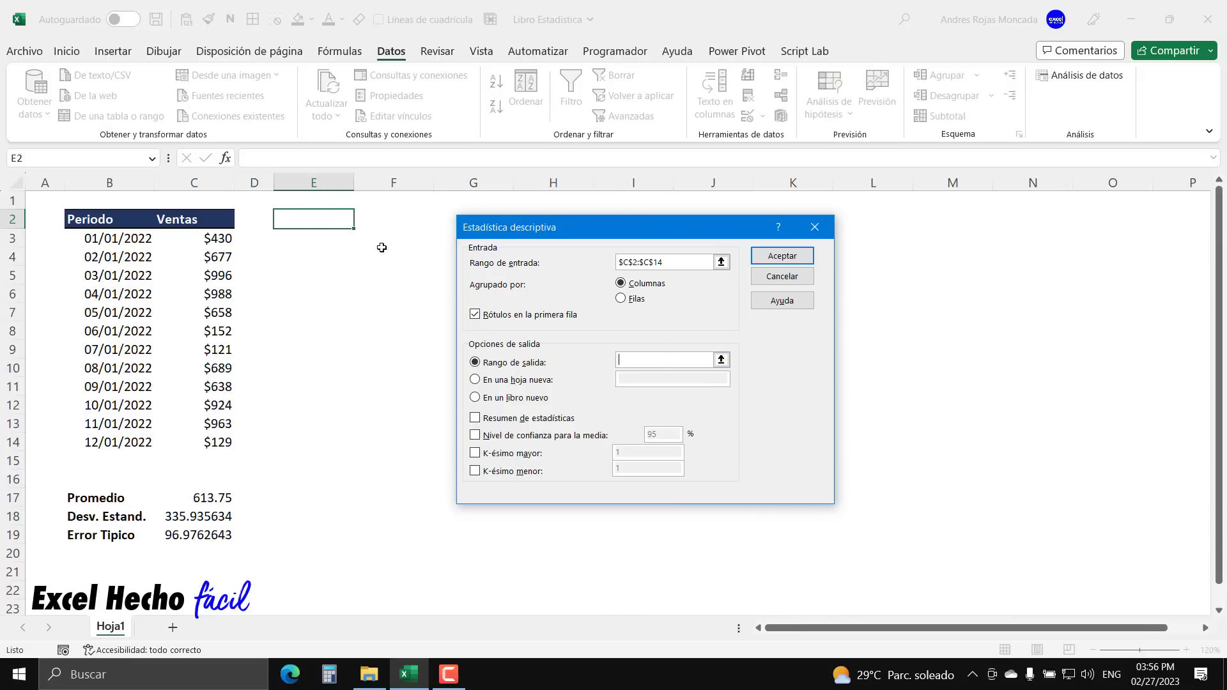
left_click(332, 216)
- Include the summary statistics, 95% confidence level, K-ésimo mayor 1 and K-ésimo menor 1, and generate the results
left_click(475, 419)
left_click(475, 435)
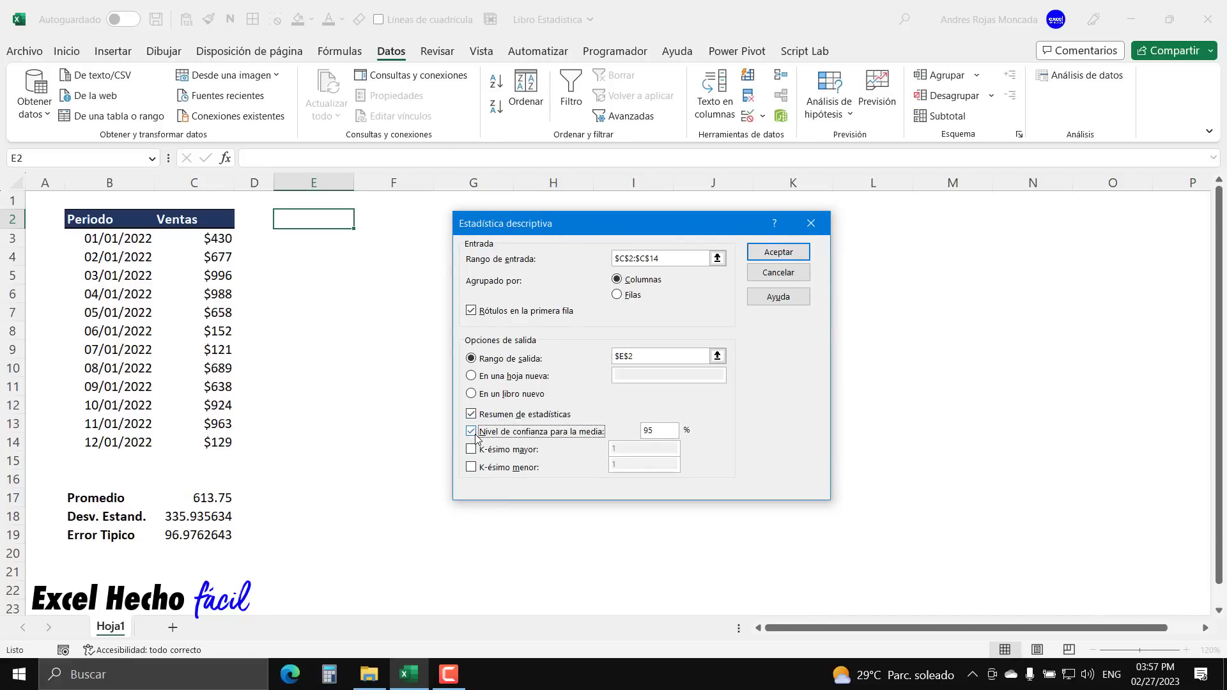
left_click(472, 449)
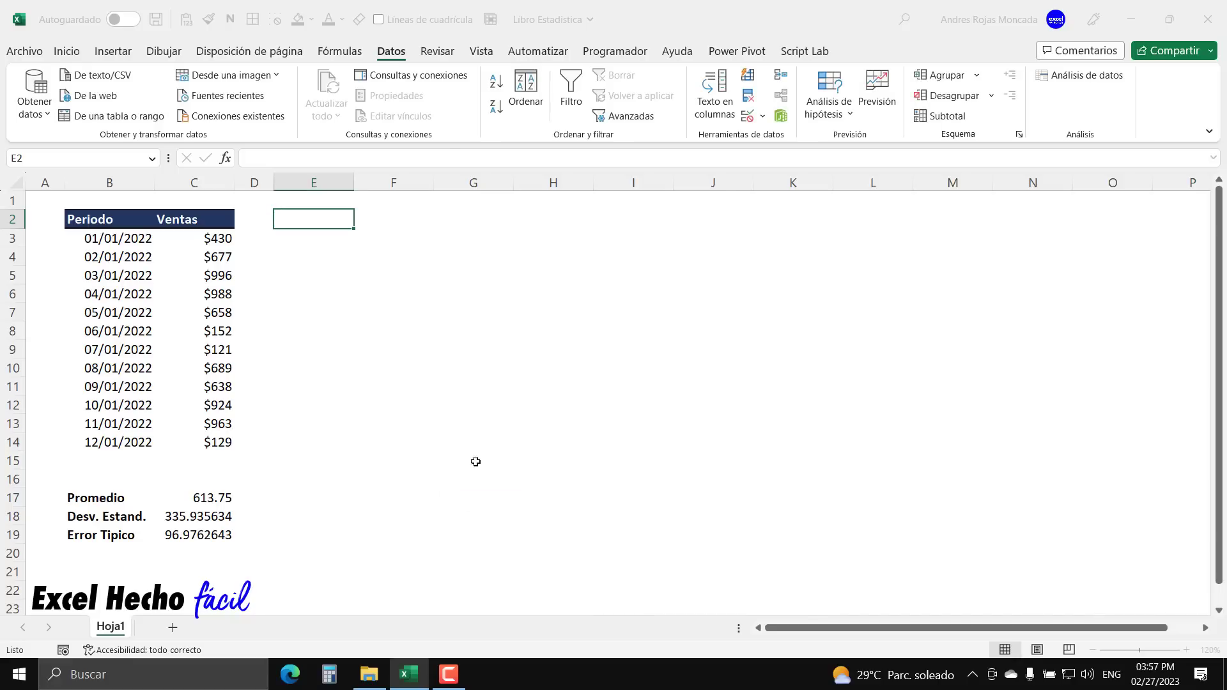
left_click(471, 467)
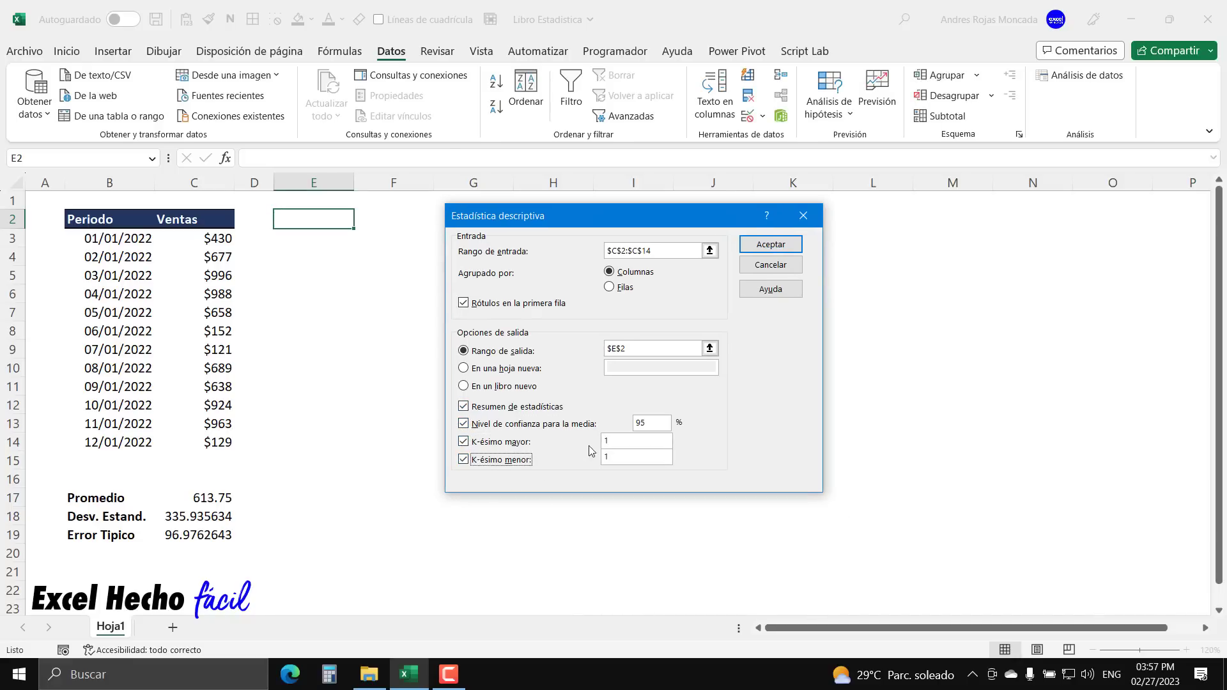
left_click(771, 247)
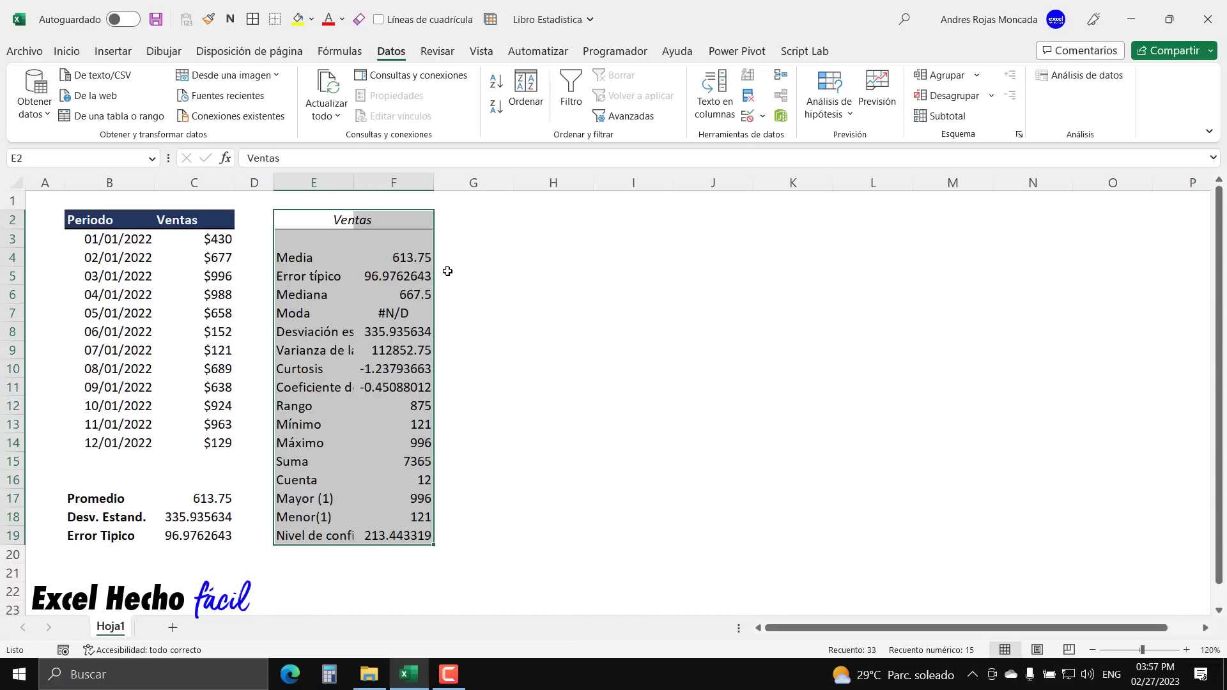
- Widen columns E and F so the descriptive statistics labels and values fit
left_click_drag(346, 181, 443, 190)
left_click(344, 183)
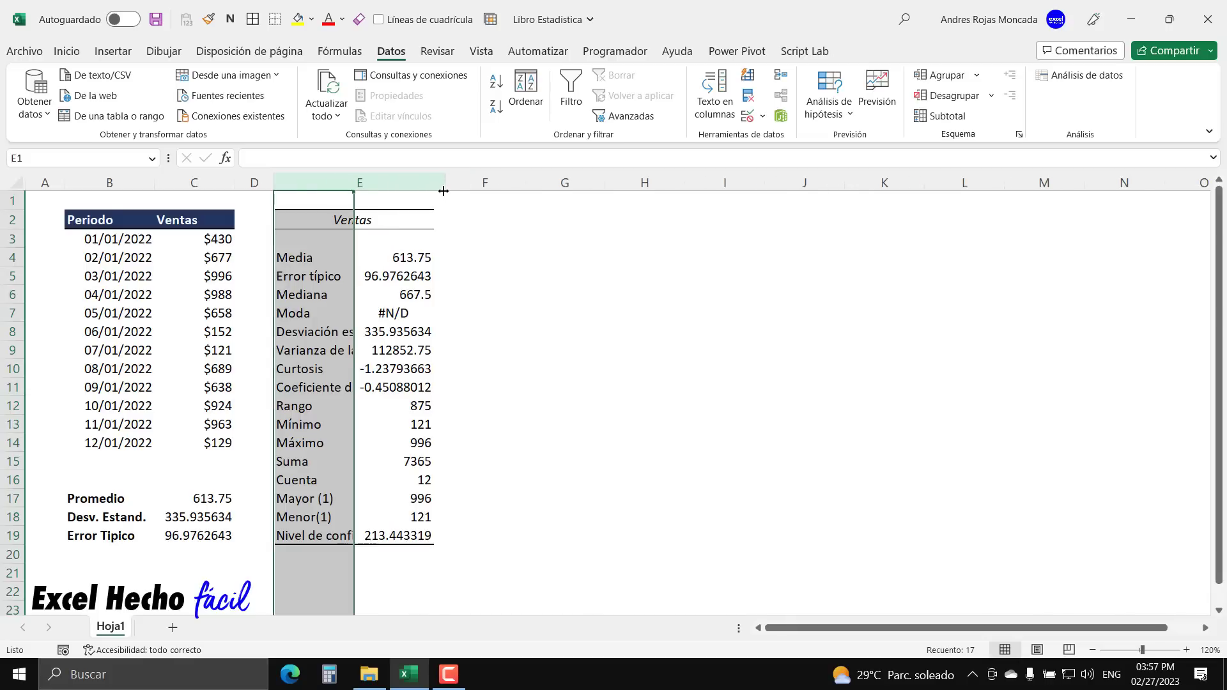
left_click(484, 183)
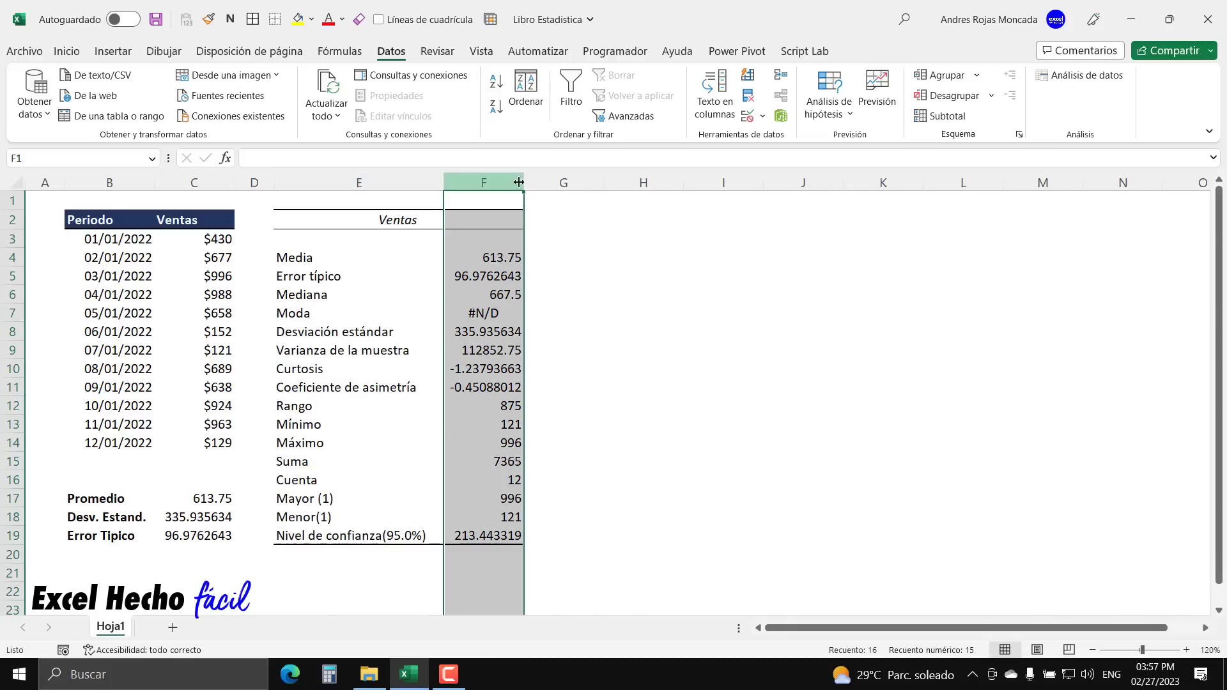
left_click_drag(525, 185, 579, 186)
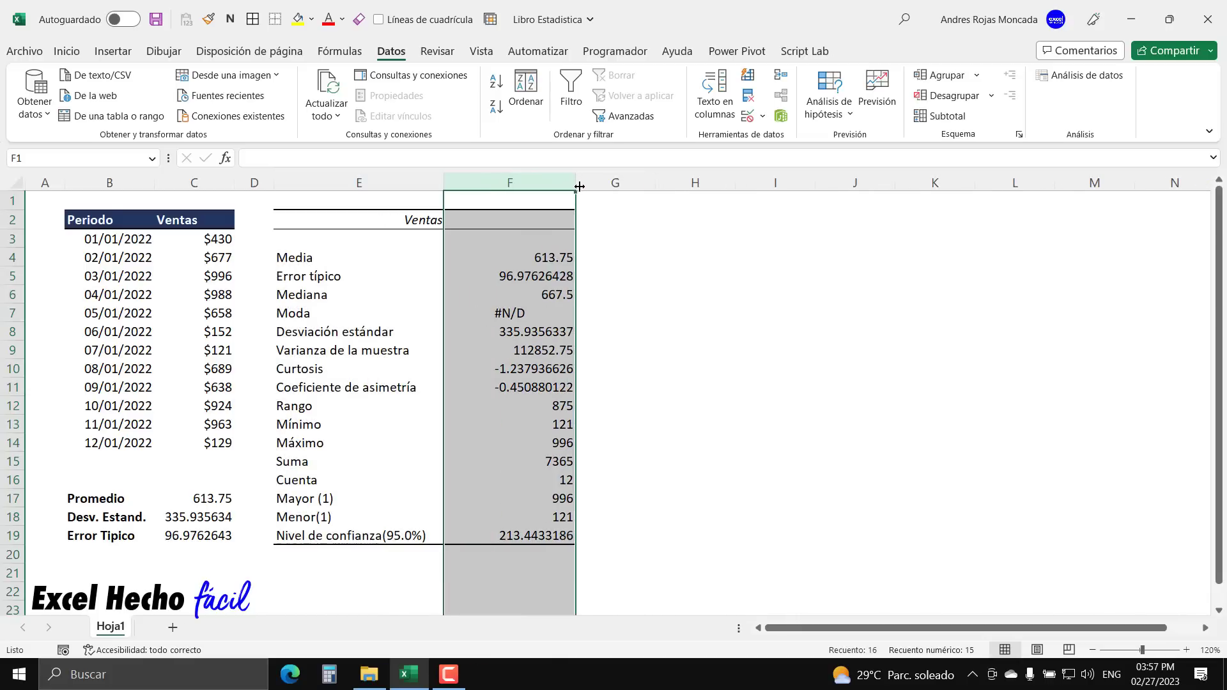
- Review the Media, Error típico and Rango values in the generated statistics table
left_click(326, 263)
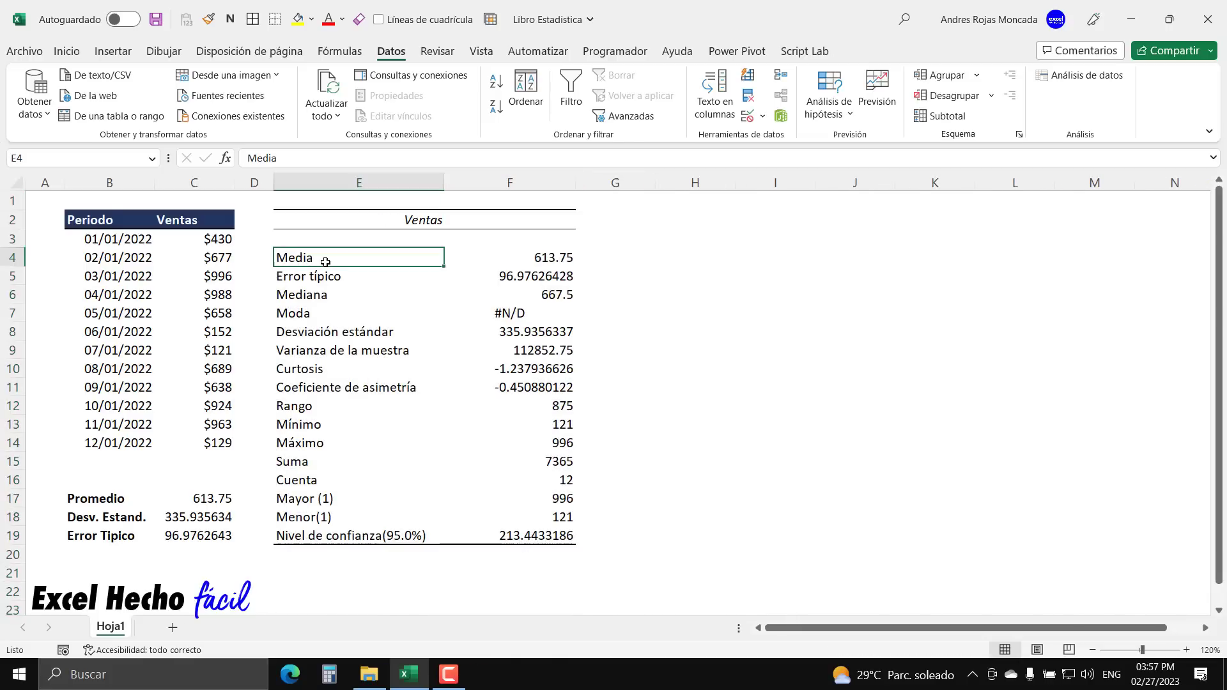
left_click(535, 265)
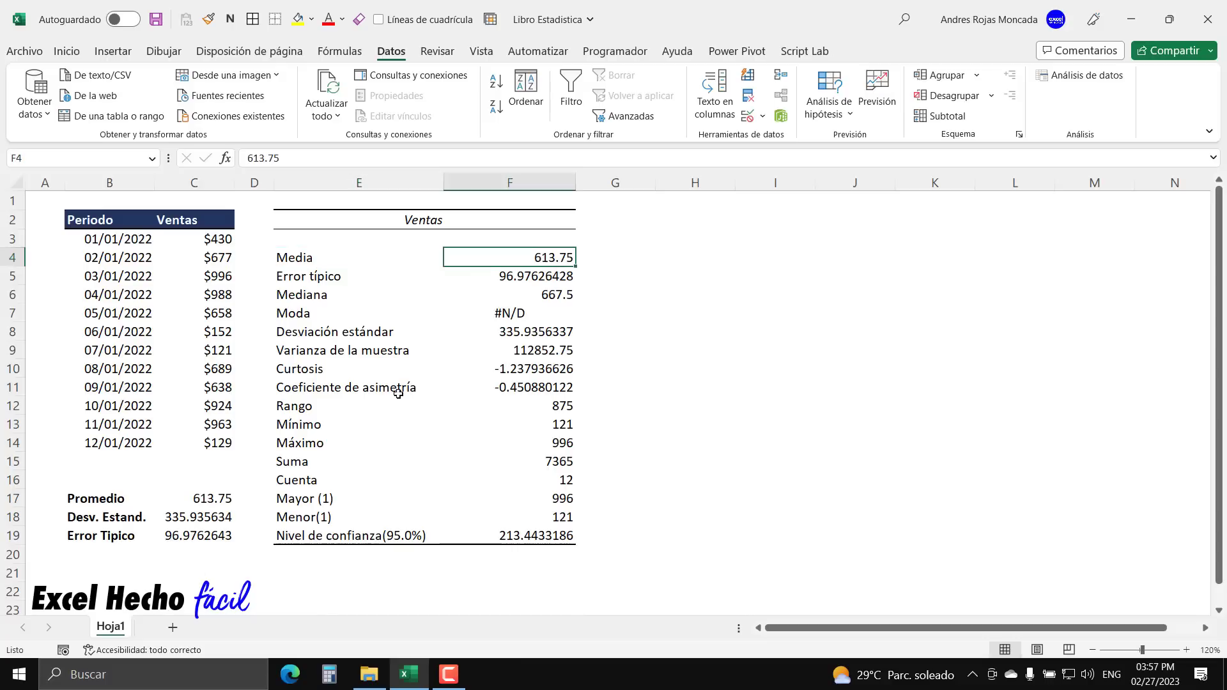
left_click(516, 281)
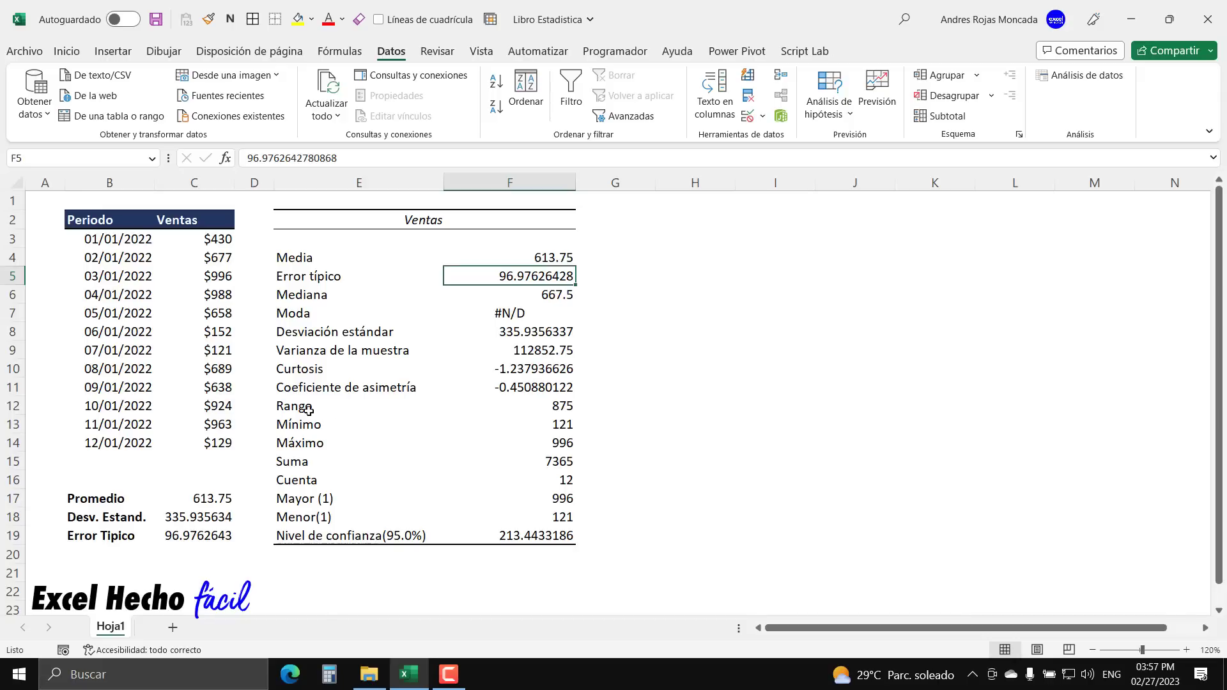
left_click(570, 409)
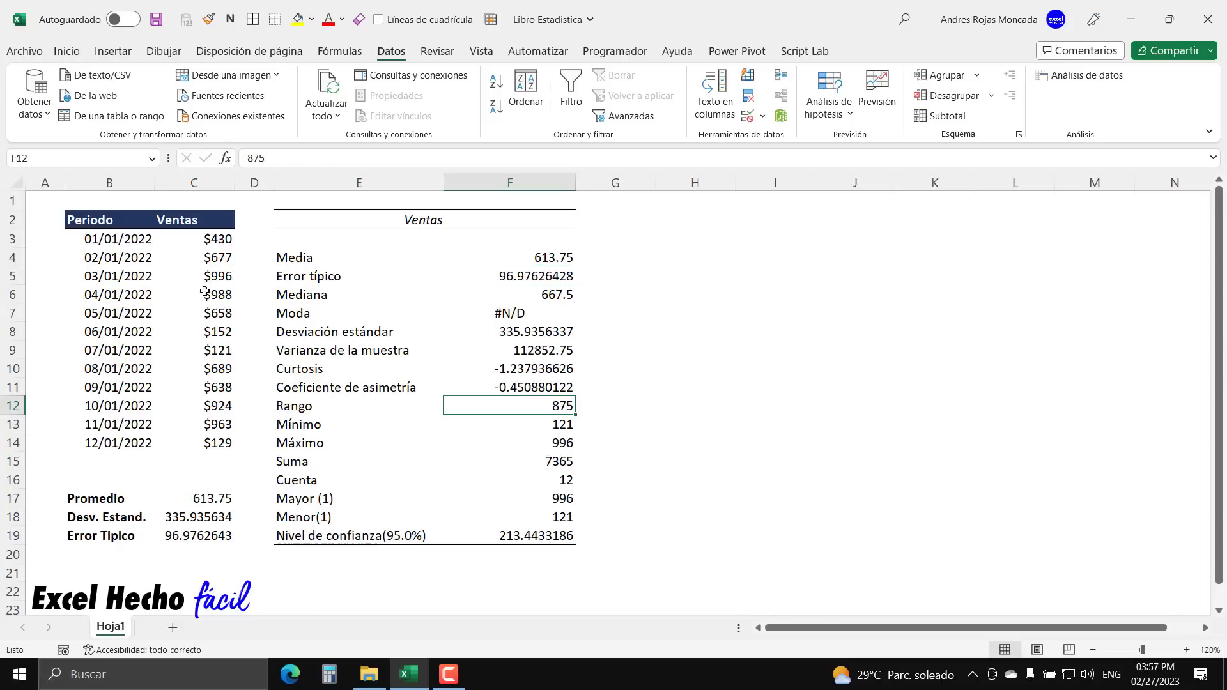
- Check the sales minimum and maximum in C3:C14, and add the label Rango in cell B20
left_click_drag(205, 242, 196, 451)
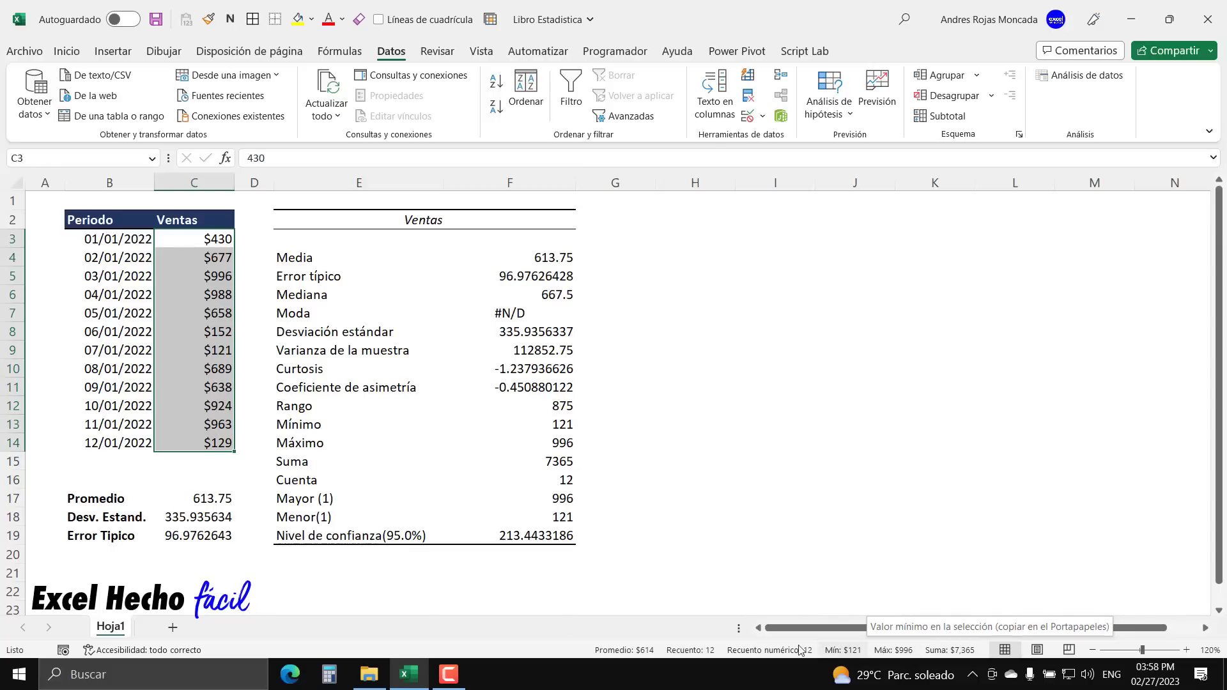
left_click(110, 552)
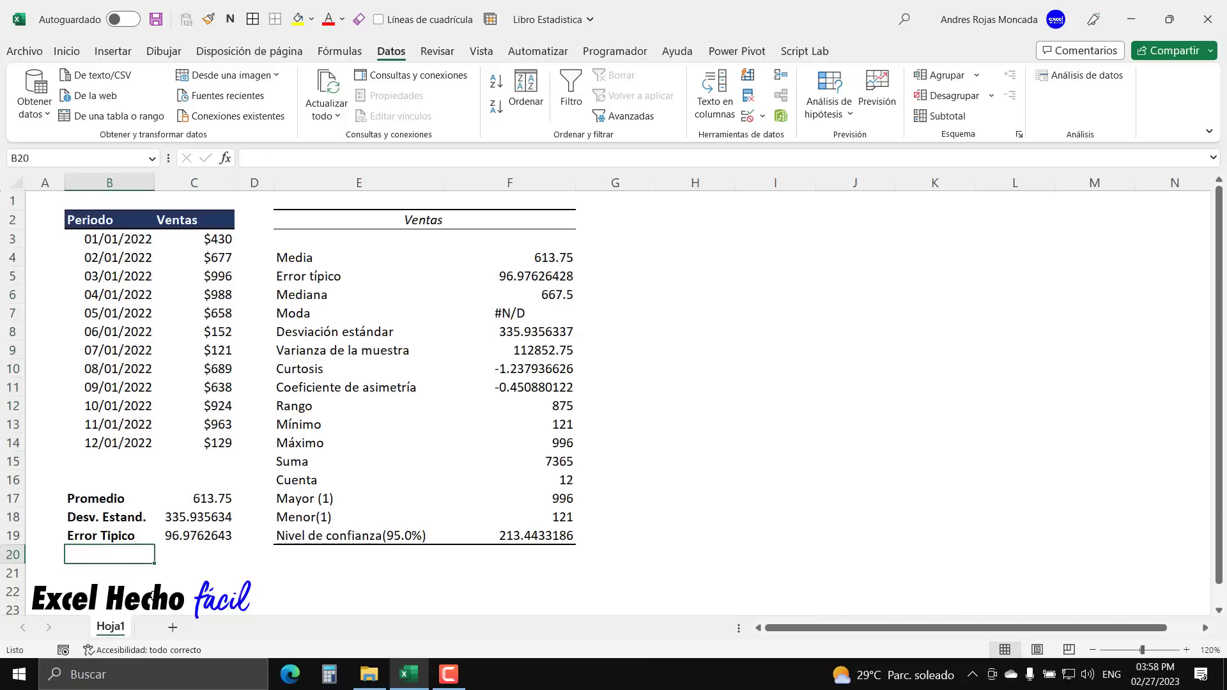
type("Rango")
key("ctrl+Return")
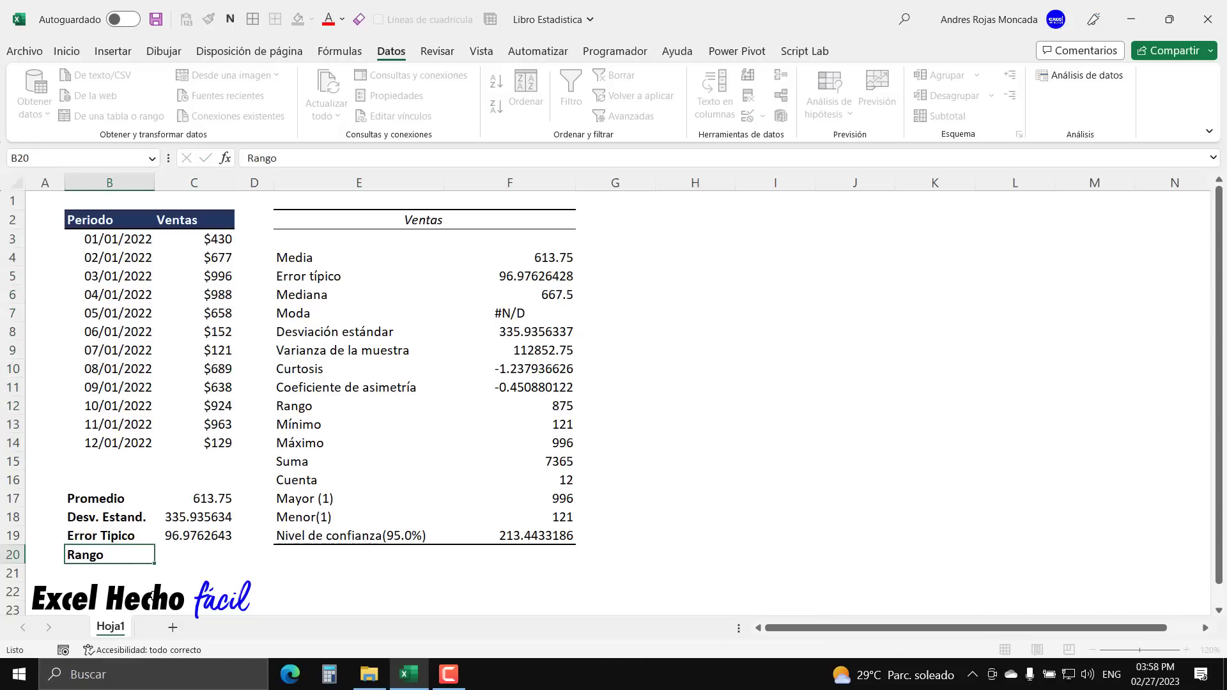
- Calculate the sales range in cell C20 with the formula =MAX(C3:C14)-MIN(C3:C14)
key("Right")
type("=")
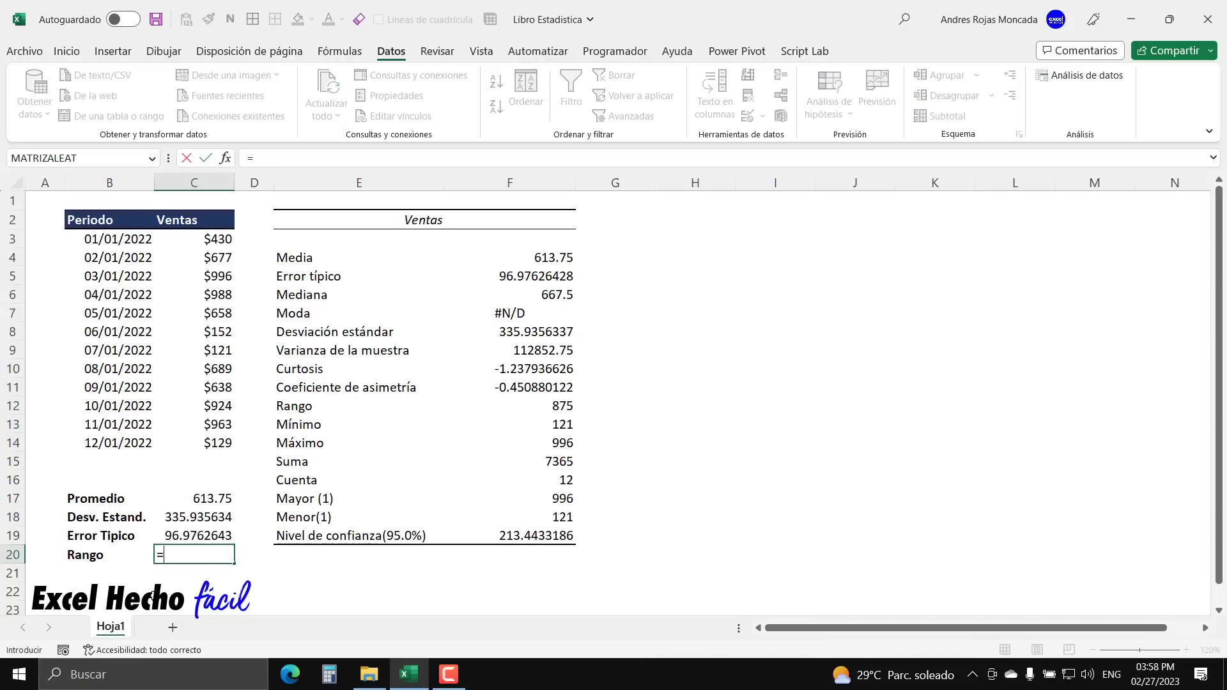
type("max")
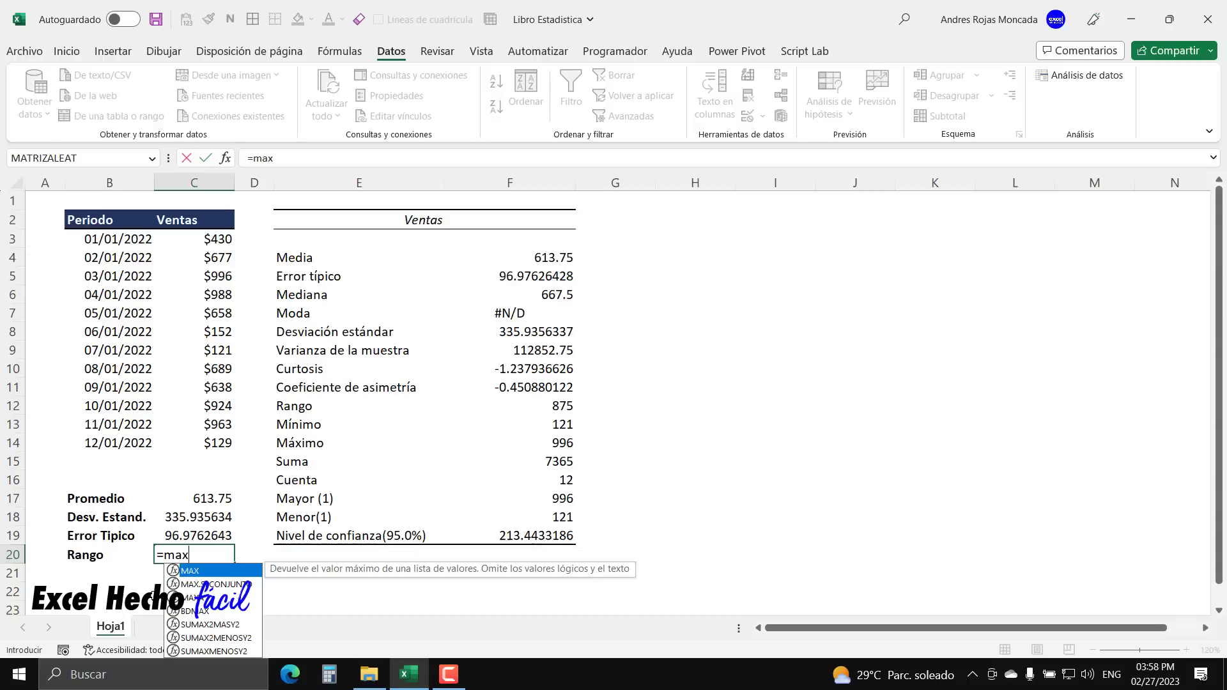
key("Tab")
left_click_drag(184, 243, 185, 441)
type(")-")
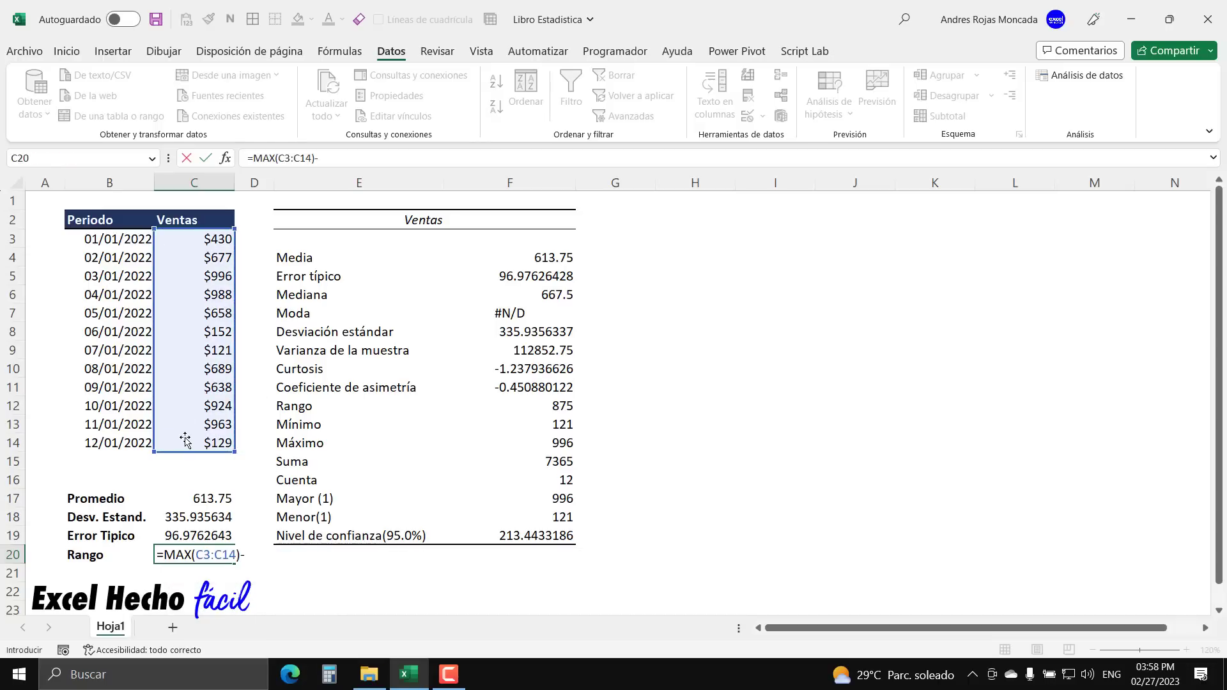
type("min")
key("Tab")
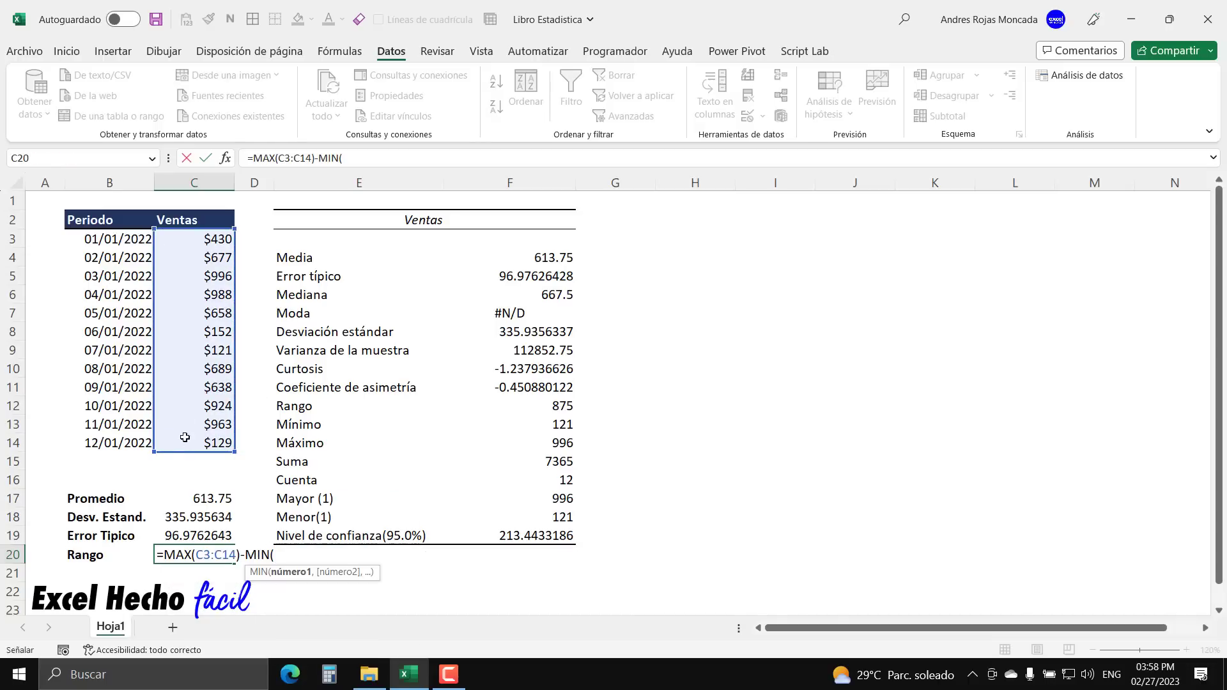
left_click_drag(186, 441, 205, 240)
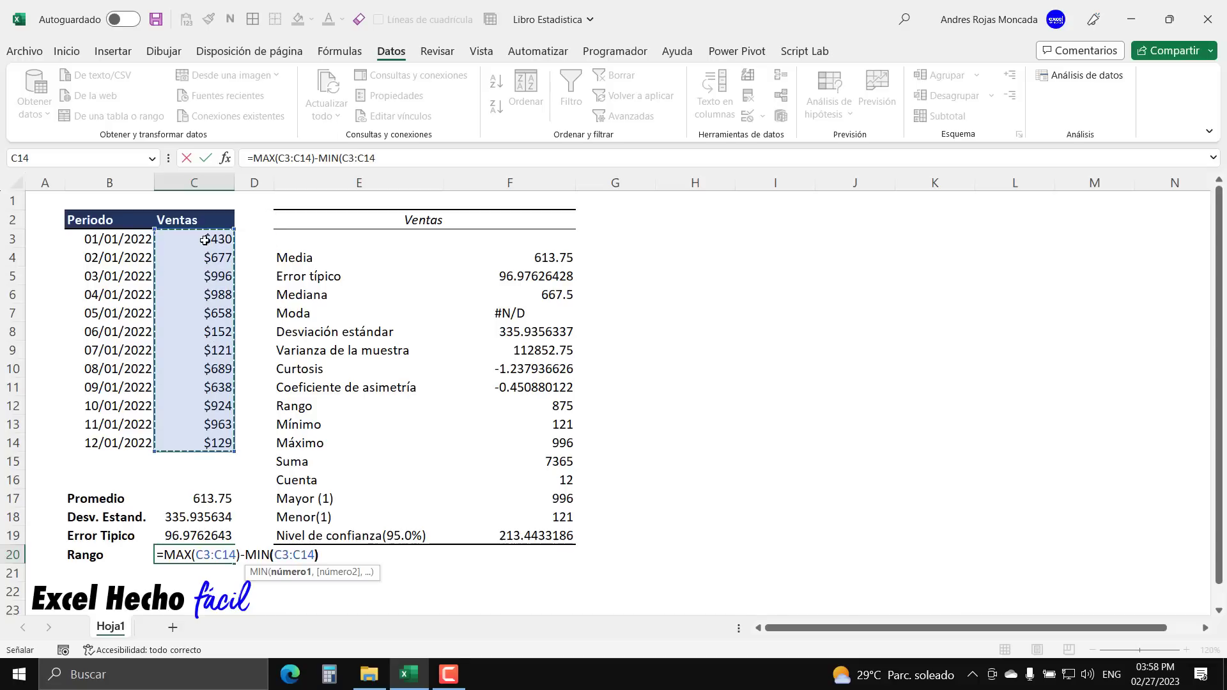
key("Return")
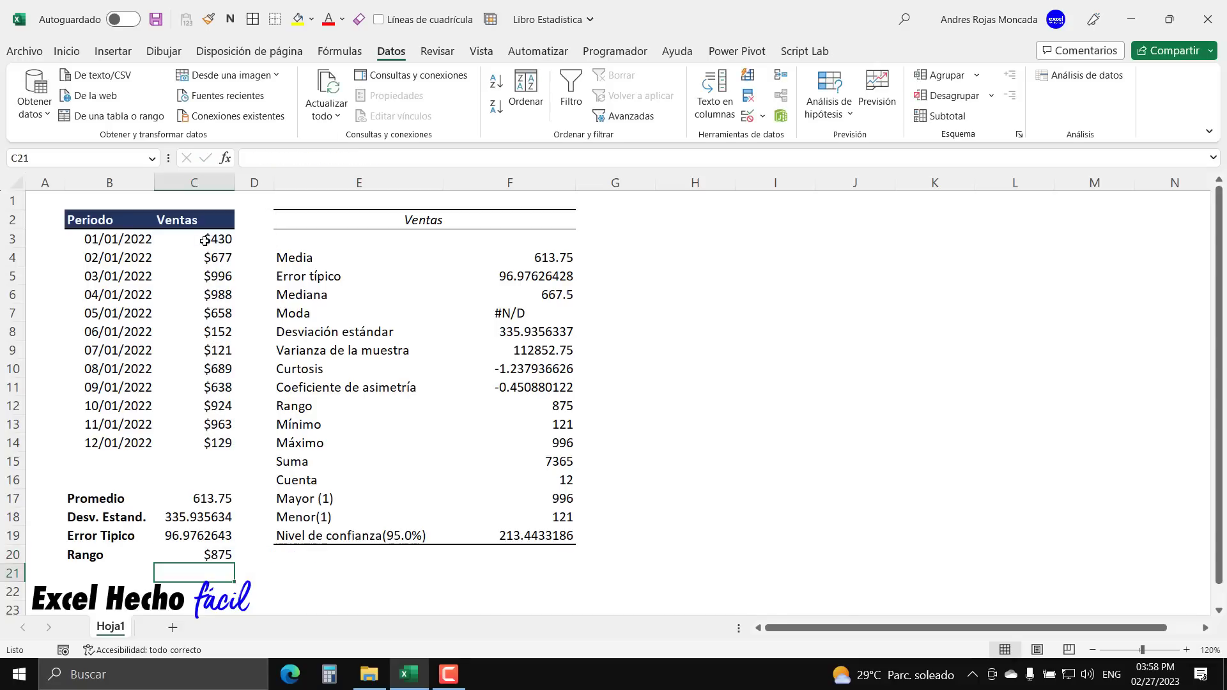
- Copy the formatting of the Desv. Estand. value in C18 to C20, and compare C20 with the generated Rango value
left_click(207, 536)
left_click(208, 517)
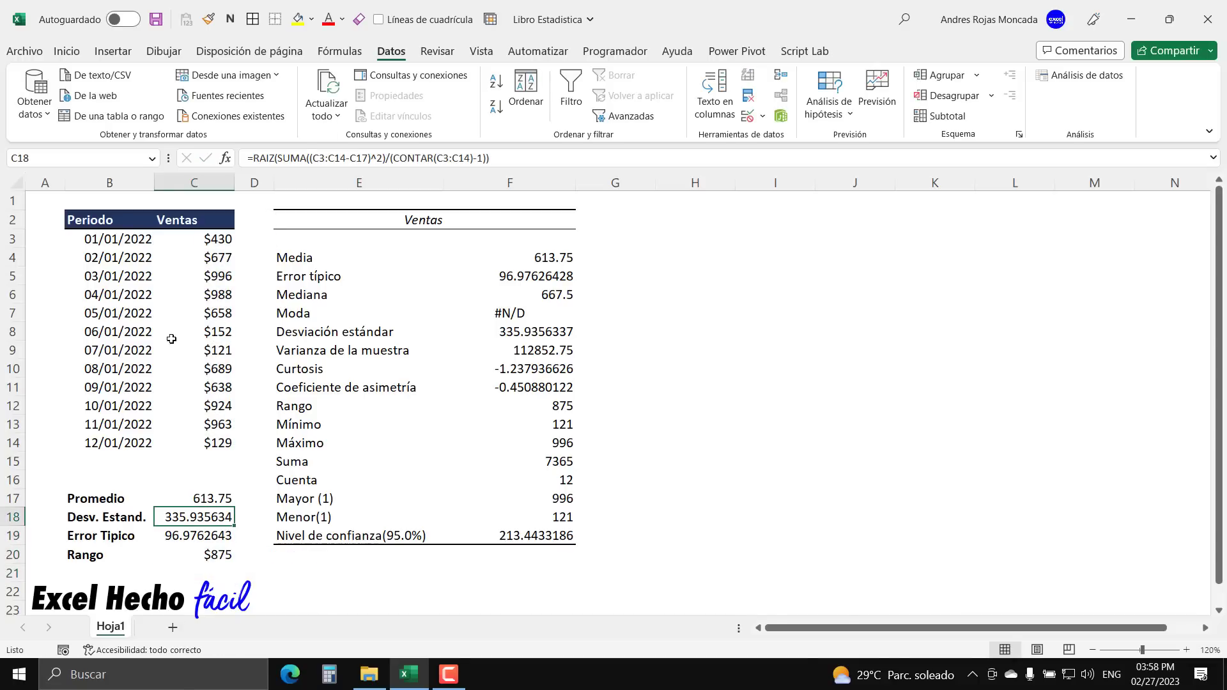
left_click(207, 19)
left_click(197, 560)
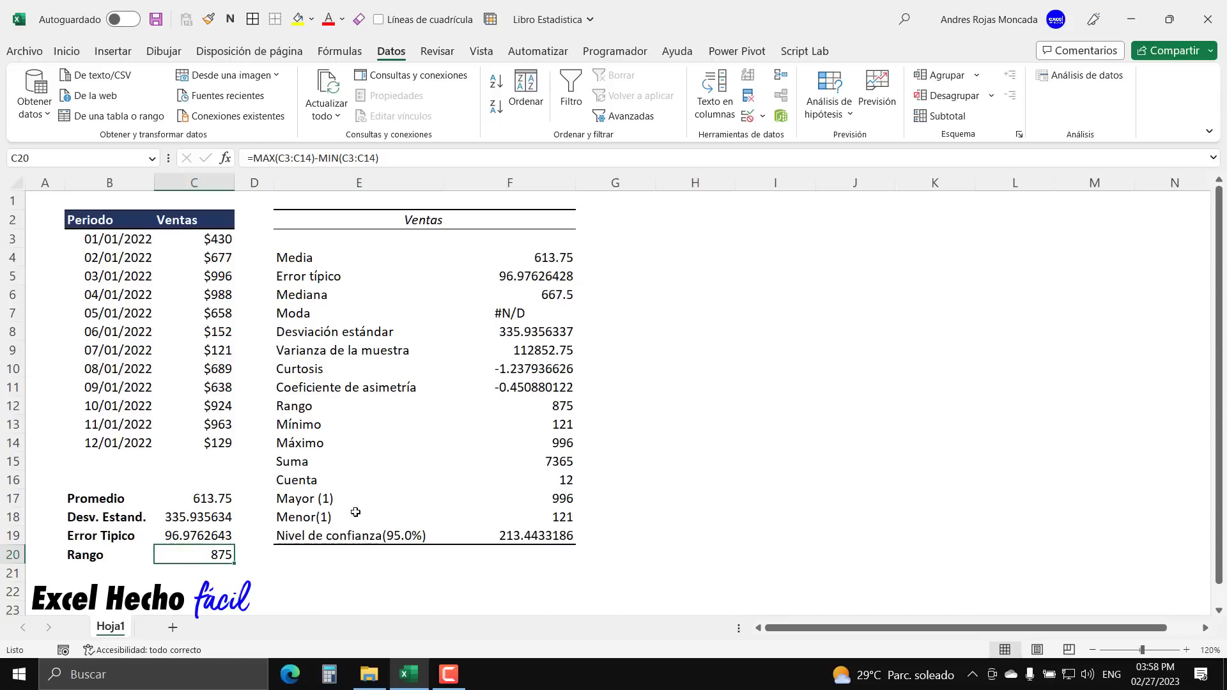
left_click(316, 408)
left_click(563, 411)
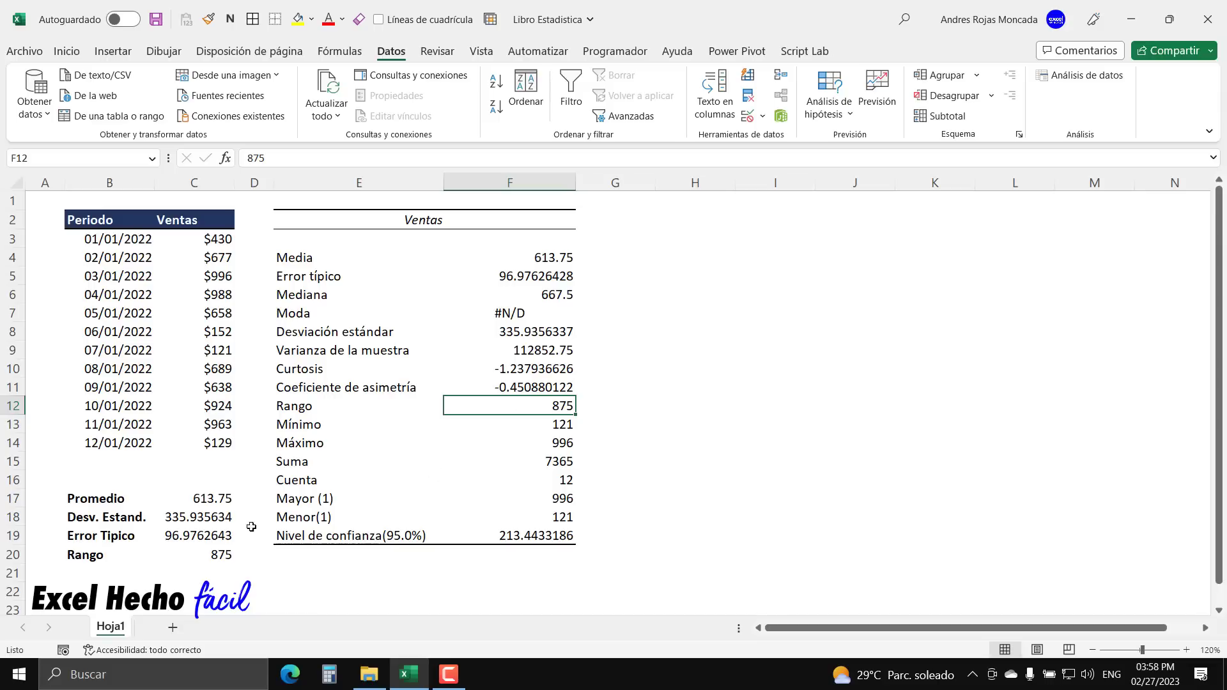
- Move the manual statistics block B17:C20 up one row so that it starts at B16
left_click_drag(77, 503, 214, 551)
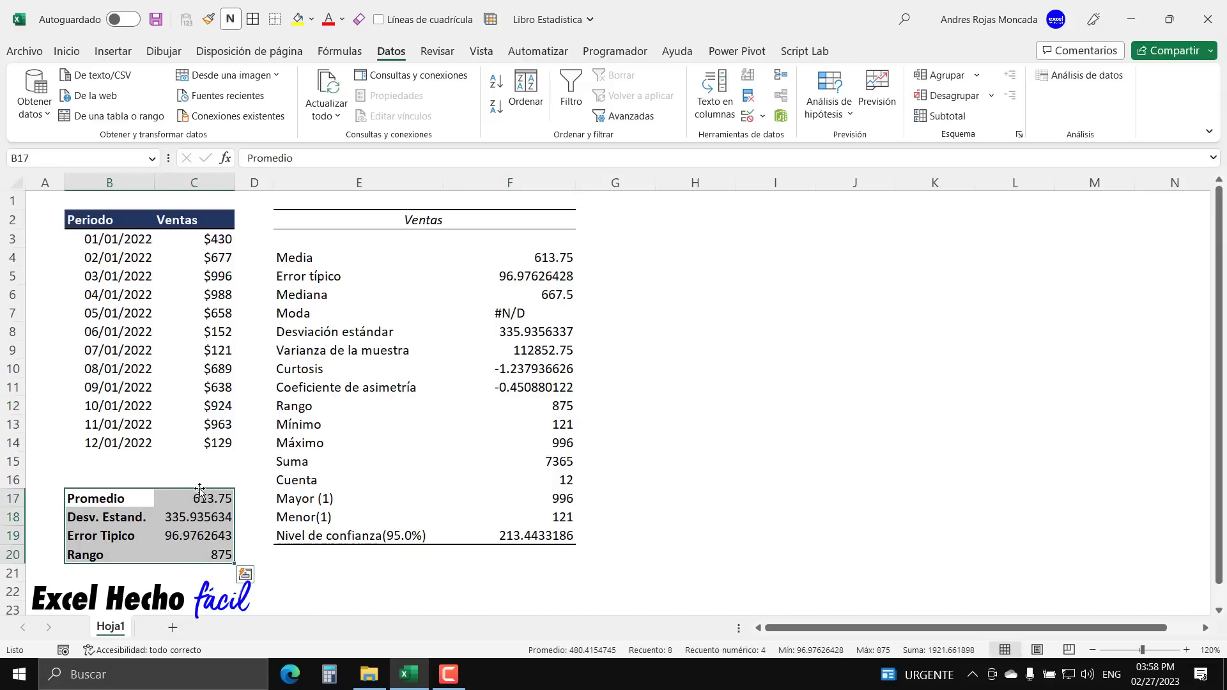
left_click_drag(200, 494, 199, 480)
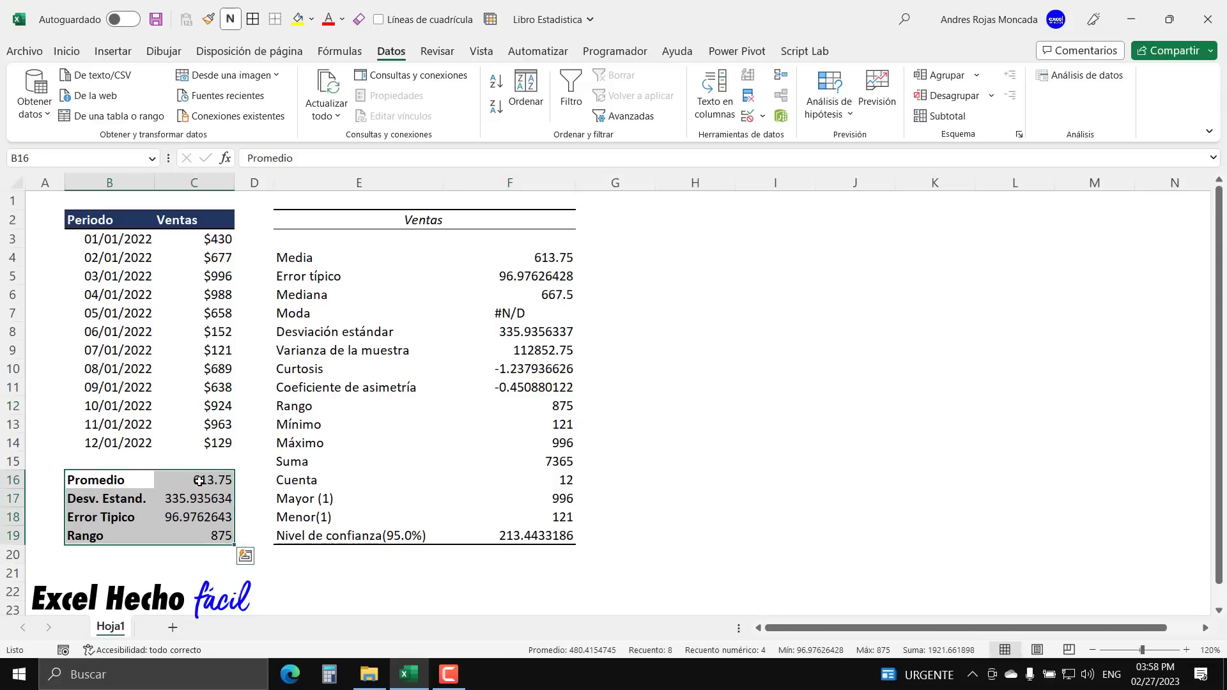
left_click(690, 223)
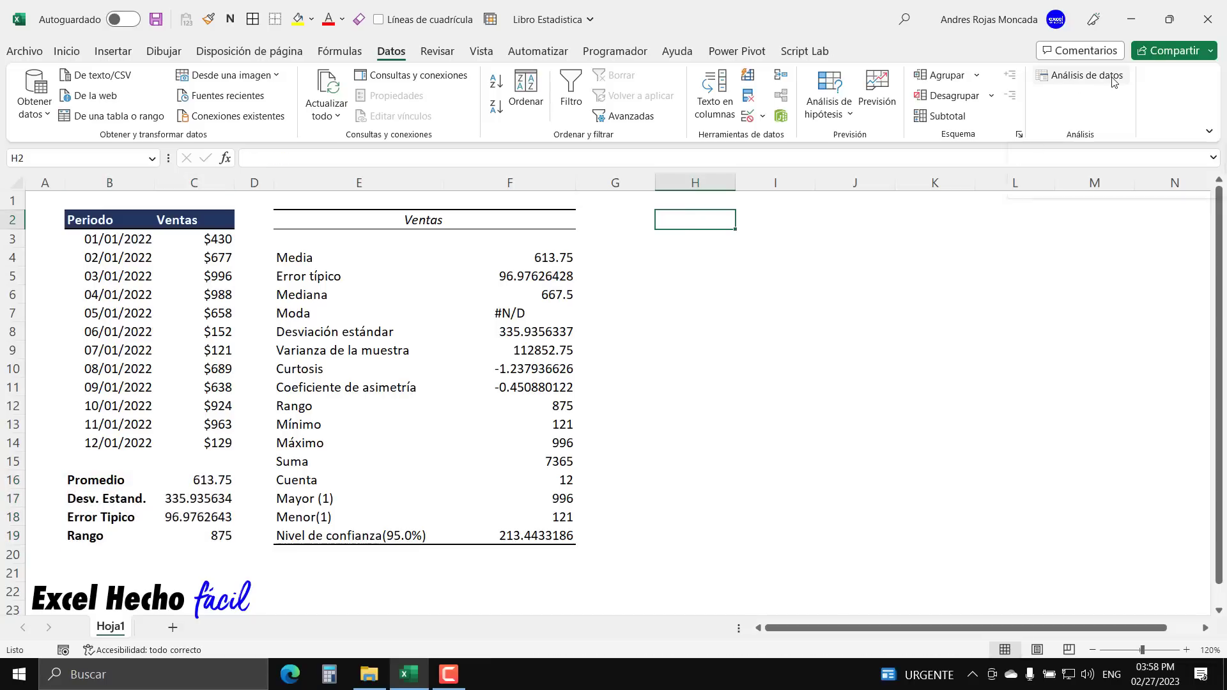
- Open the Análisis de datos dialog and move it clear of the generated statistics table
left_click(1087, 75)
left_click_drag(608, 286, 804, 221)
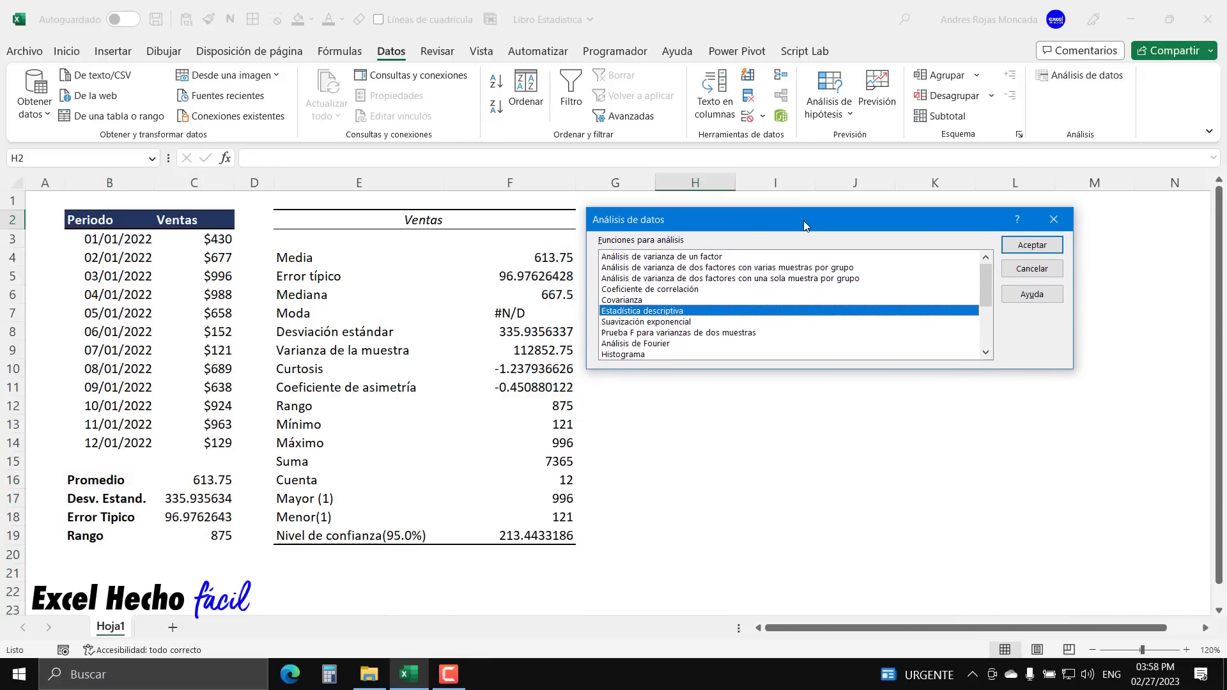